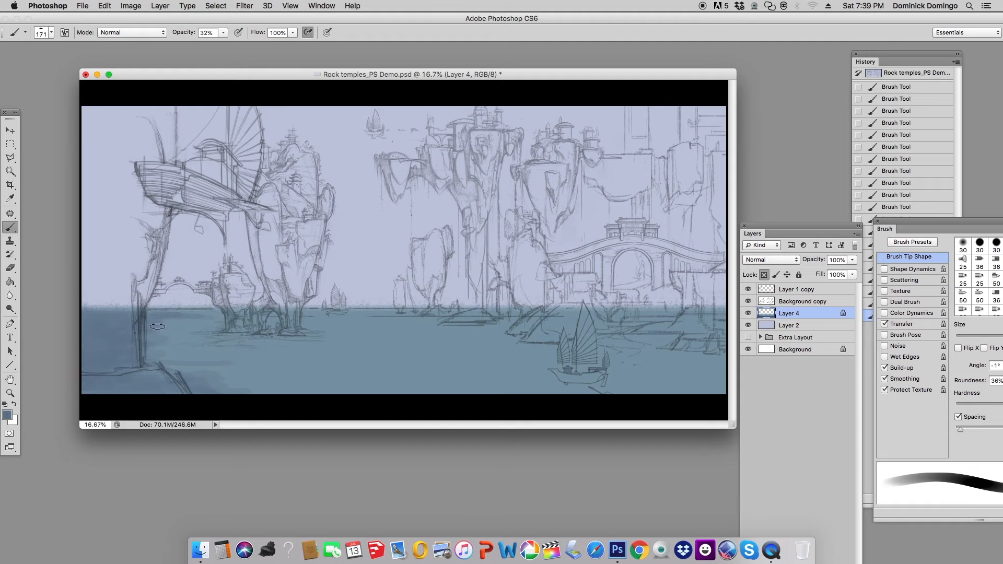
# Sample the blue at the horizon of the left water and paint darker strokes across the water's lower-right corner
pyautogui.keyDown('alt'); pyautogui.click(159, 308); pyautogui.keyUp('alt')
pyautogui.click(7, 415)
pyautogui.click(909, 142)
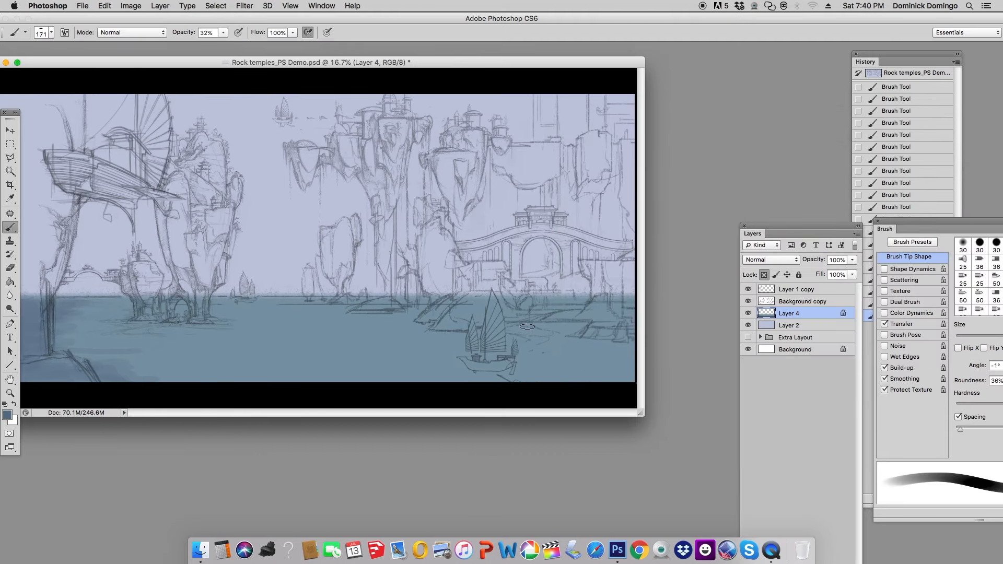
pyautogui.moveTo(527, 327); pyautogui.dragTo(635, 343)
pyautogui.moveTo(571, 346); pyautogui.dragTo(627, 365)
pyautogui.moveTo(633, 366); pyautogui.dragTo(426, 379)
pyautogui.moveTo(579, 361); pyautogui.dragTo(629, 363)
# Set the brush size to 117 px and paint a broad stroke over the water beside the small junk
pyautogui.click(981, 337)
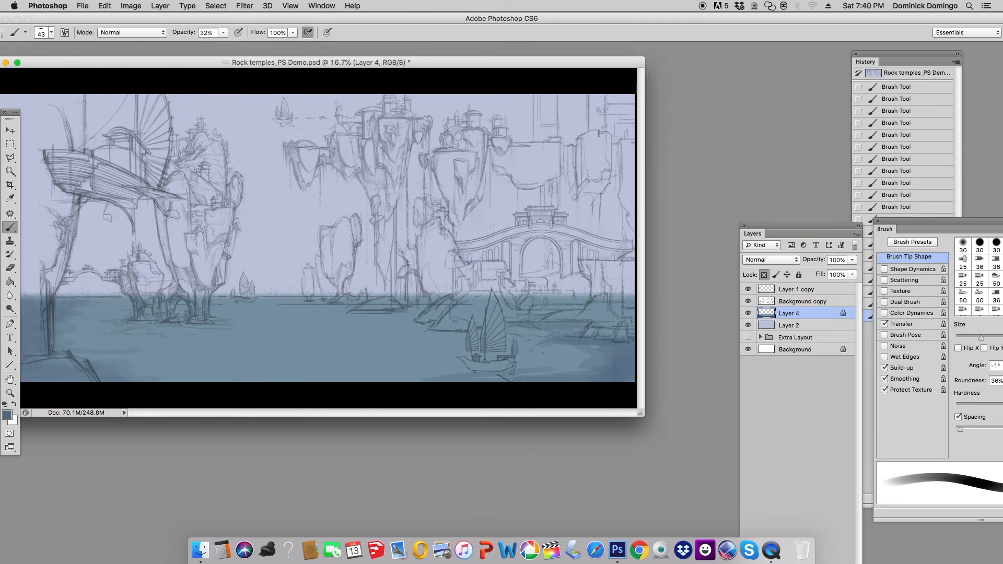
pyautogui.moveTo(935, 222); pyautogui.dragTo(854, 207)
pyautogui.moveTo(900, 324); pyautogui.dragTo(941, 324)
pyautogui.moveTo(545, 360); pyautogui.dragTo(610, 358)
# Set the foreground colour to the muted blue 6792a4
pyautogui.click(7, 415)
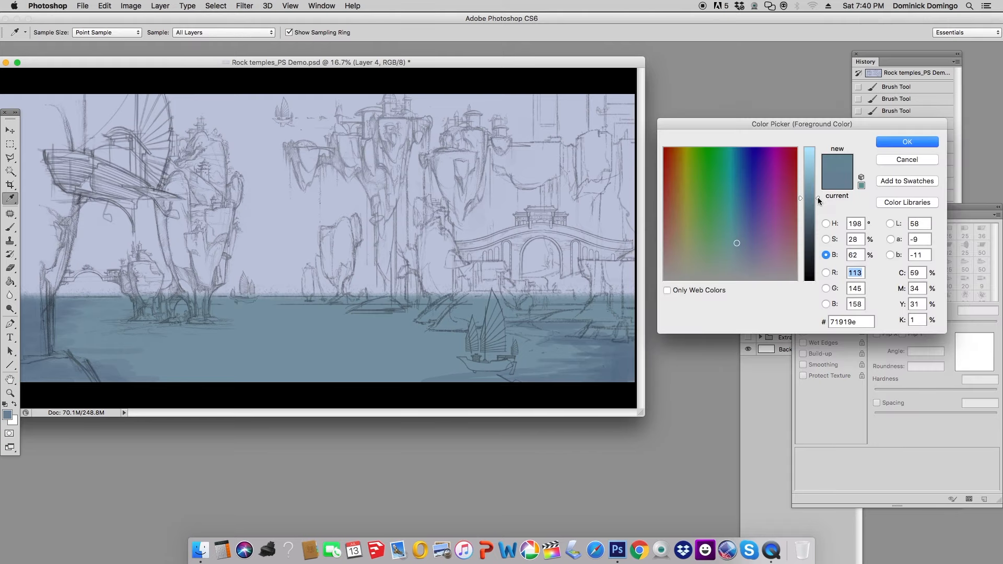
pyautogui.click(907, 139)
pyautogui.click(8, 416)
pyautogui.click(737, 230)
pyautogui.moveTo(819, 208); pyautogui.dragTo(820, 196)
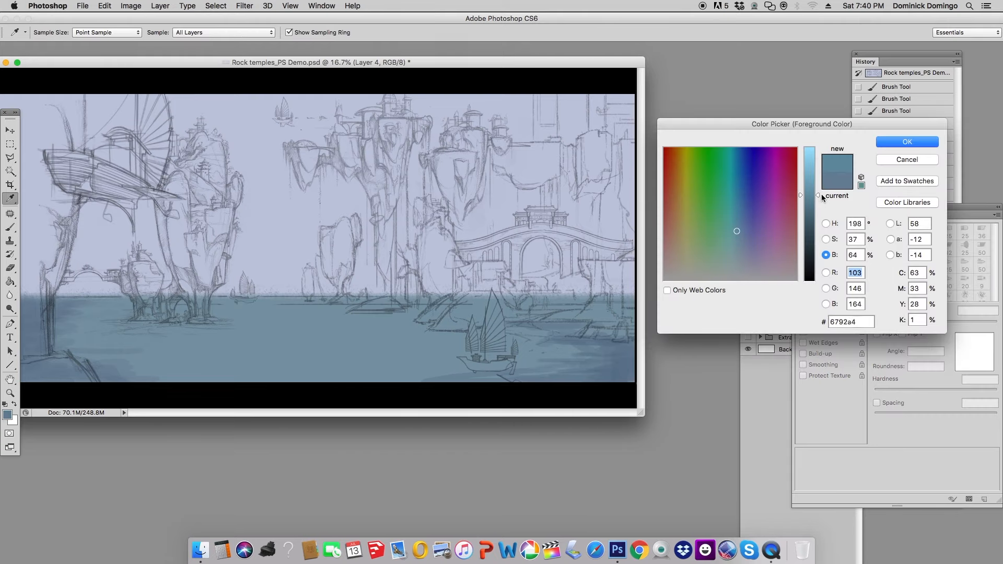
pyautogui.click(907, 140)
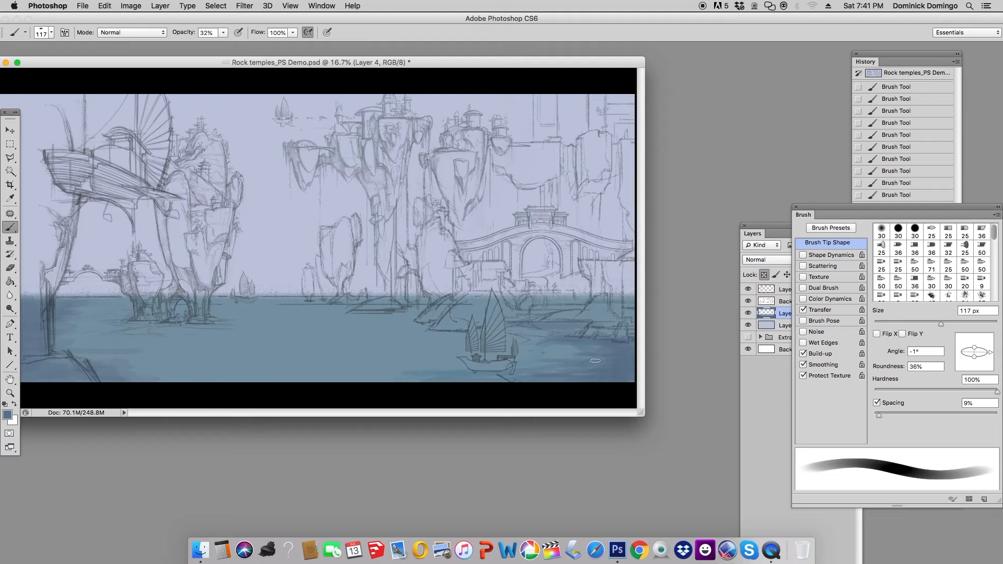
# Paint the right-hand rocks' shadow along the waterline and pull two vertical reflection strokes down through the water
pyautogui.moveTo(391, 312)
pyautogui.mouseDown()
pyautogui.moveTo(423, 329)
pyautogui.moveTo(479, 329)
pyautogui.mouseUp()
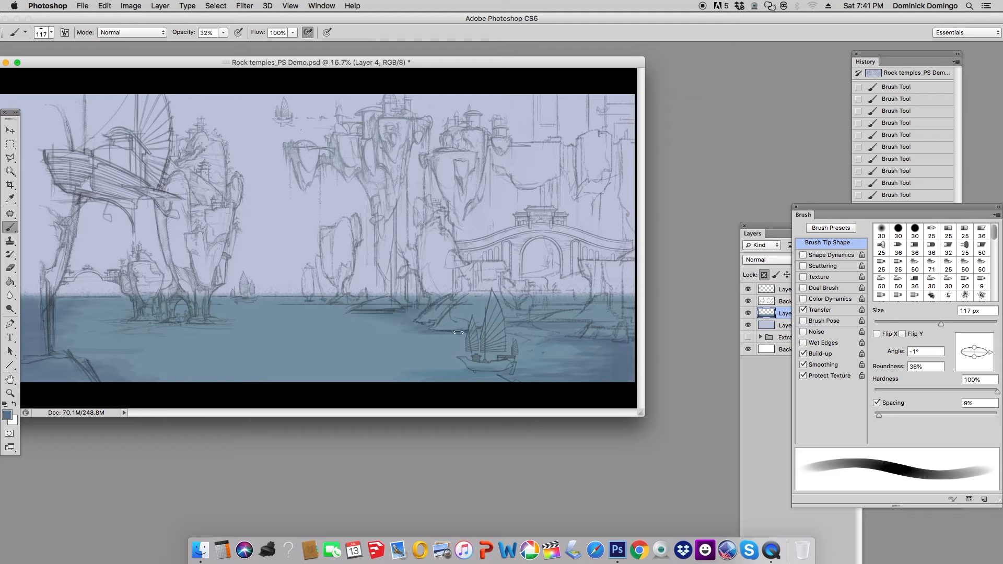
pyautogui.moveTo(394, 334); pyautogui.dragTo(398, 380)
pyautogui.moveTo(426, 333); pyautogui.dragTo(429, 366)
# Rotate the brush tip to -111° at 56 px and paint more reflection strokes left of the small junk and across it
pyautogui.click(51, 33)
pyautogui.moveTo(193, 156)
pyautogui.mouseDown()
pyautogui.moveTo(107, 505)
pyautogui.moveTo(213, 184)
pyautogui.moveTo(152, 484)
pyautogui.moveTo(157, 449)
pyautogui.mouseUp()
pyautogui.click(507, 364)
pyautogui.press('[')
pyautogui.press('[')
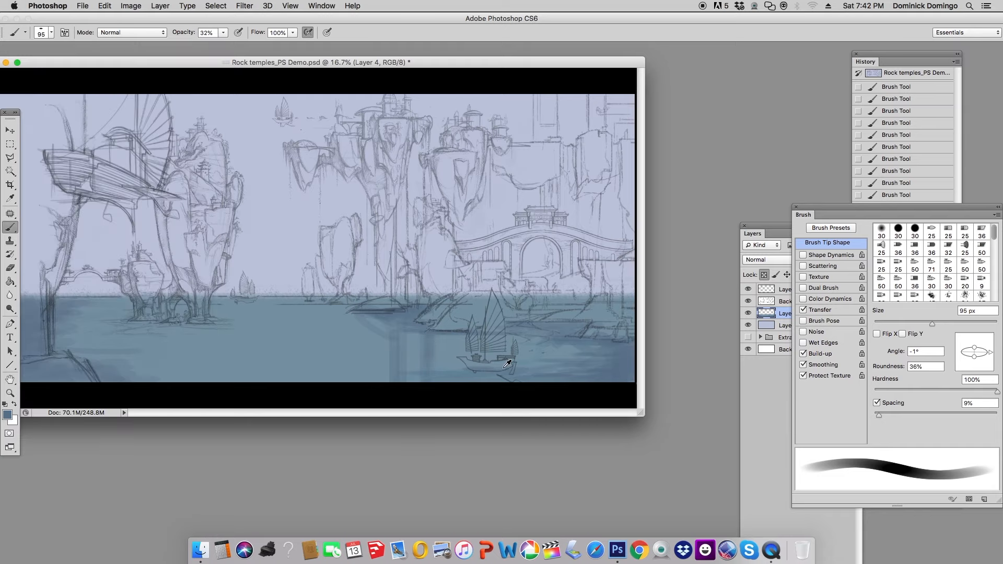
pyautogui.moveTo(991, 352); pyautogui.dragTo(968, 367)
pyautogui.moveTo(932, 324); pyautogui.dragTo(908, 324)
pyautogui.moveTo(438, 336); pyautogui.dragTo(439, 374)
pyautogui.moveTo(440, 337)
pyautogui.mouseDown()
pyautogui.moveTo(472, 361)
pyautogui.moveTo(545, 351)
pyautogui.mouseUp()
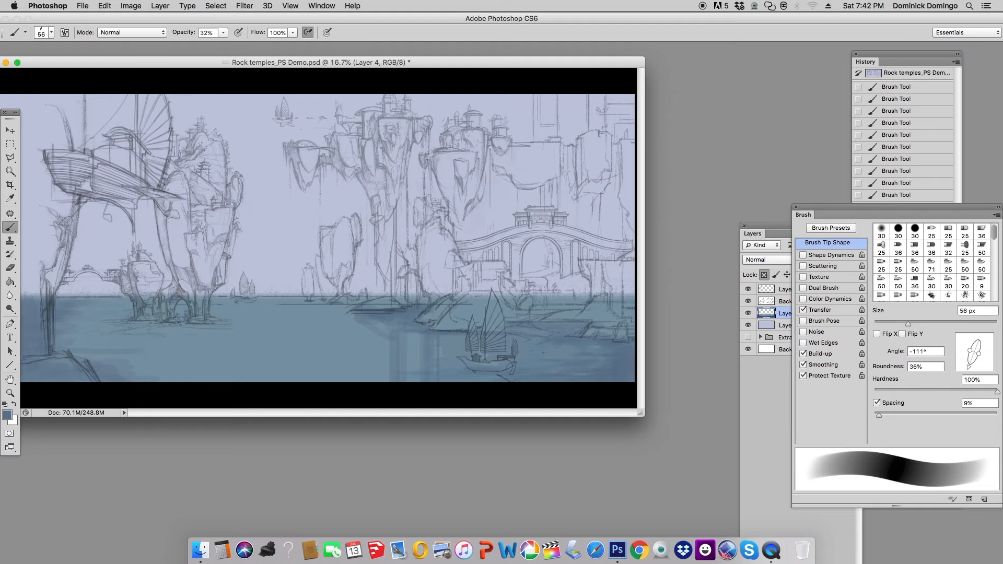
# Sample the water colour between the reflection strokes, then set the brush angle to 178° and its opacity to 100%
pyautogui.keyDown('alt'); pyautogui.click(418, 345); pyautogui.keyUp('alt')
pyautogui.moveTo(968, 367); pyautogui.dragTo(957, 351)
pyautogui.click(223, 33)
pyautogui.moveTo(223, 45); pyautogui.dragTo(263, 45)
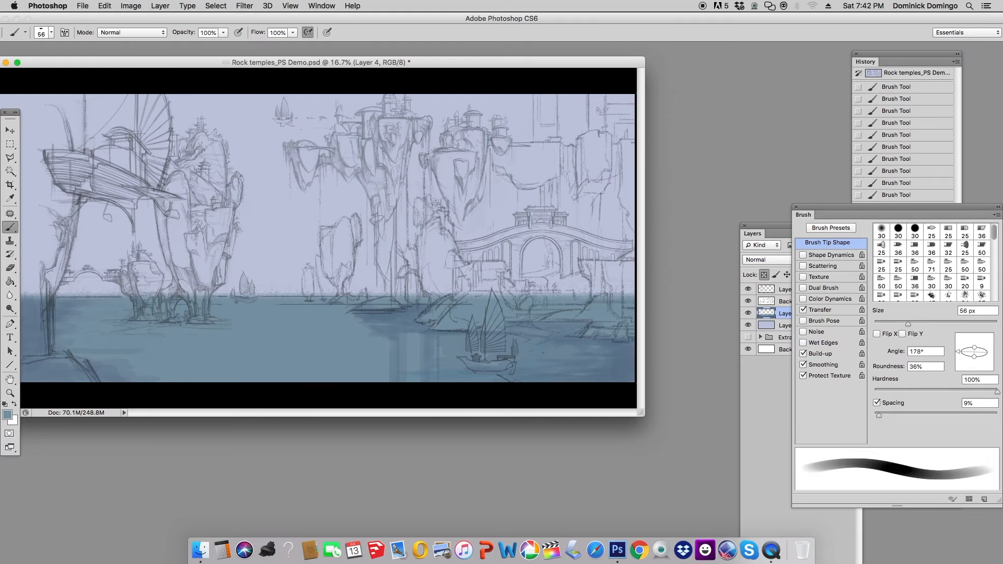
# Set the foreground colour to teal 64939b with 35% saturation and undo the last change
pyautogui.click(7, 415)
pyautogui.click(734, 249)
pyautogui.moveTo(809, 192); pyautogui.dragTo(810, 199)
pyautogui.click(826, 240)
pyautogui.moveTo(810, 249); pyautogui.dragTo(809, 234)
pyautogui.click(907, 142)
pyautogui.press('super+z')
# Lower the foreground teal's brightness and set the brush opacity to 48%
pyautogui.click(7, 415)
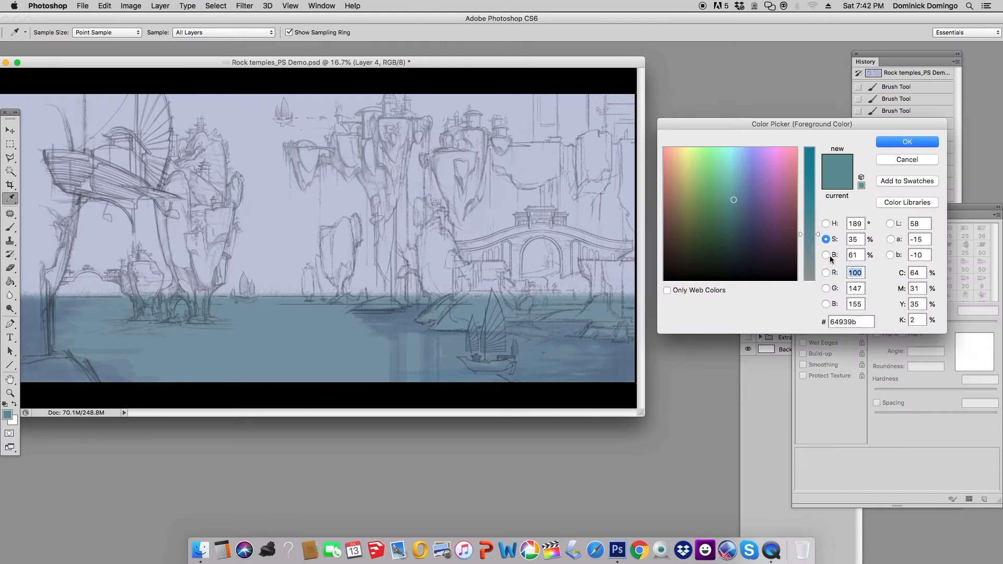
pyautogui.click(827, 255)
pyautogui.moveTo(810, 199); pyautogui.dragTo(810, 220)
pyautogui.click(908, 142)
pyautogui.click(223, 33)
pyautogui.moveTo(227, 45); pyautogui.dragTo(197, 45)
# Paint darker vertical reflection strokes on both sides of the small junk and a short ripple beyond it
pyautogui.moveTo(412, 335); pyautogui.dragTo(413, 376)
pyautogui.moveTo(454, 338); pyautogui.dragTo(460, 365)
pyautogui.moveTo(563, 349)
pyautogui.mouseDown()
pyautogui.moveTo(581, 373)
pyautogui.moveTo(585, 350)
pyautogui.mouseUp()
# Paint darker reflections on the water below the left rock arch, raising the brush opacity to 89%
pyautogui.moveTo(157, 62); pyautogui.dragTo(404, 80)
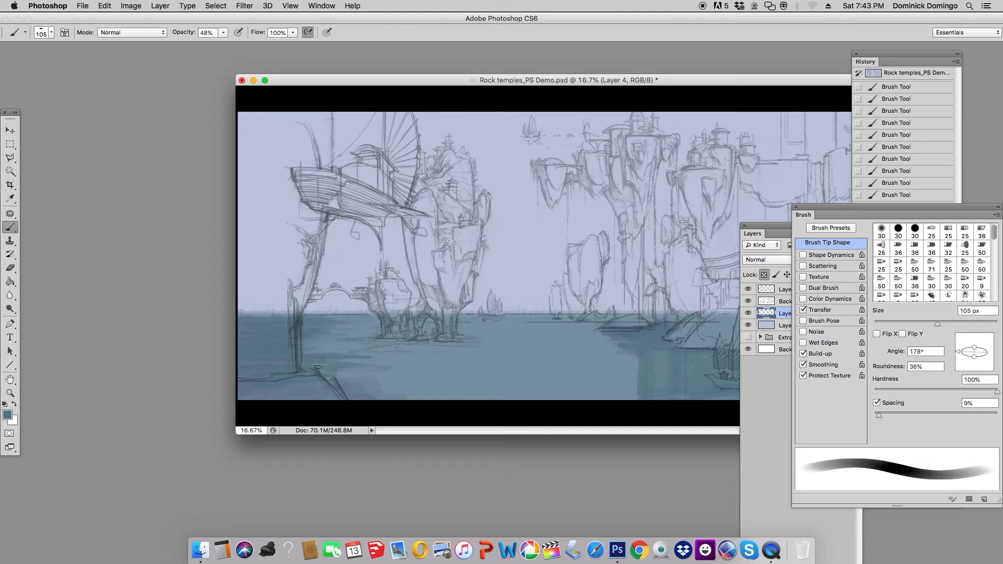
pyautogui.moveTo(362, 396)
pyautogui.mouseDown()
pyautogui.moveTo(311, 380)
pyautogui.moveTo(247, 380)
pyautogui.mouseUp()
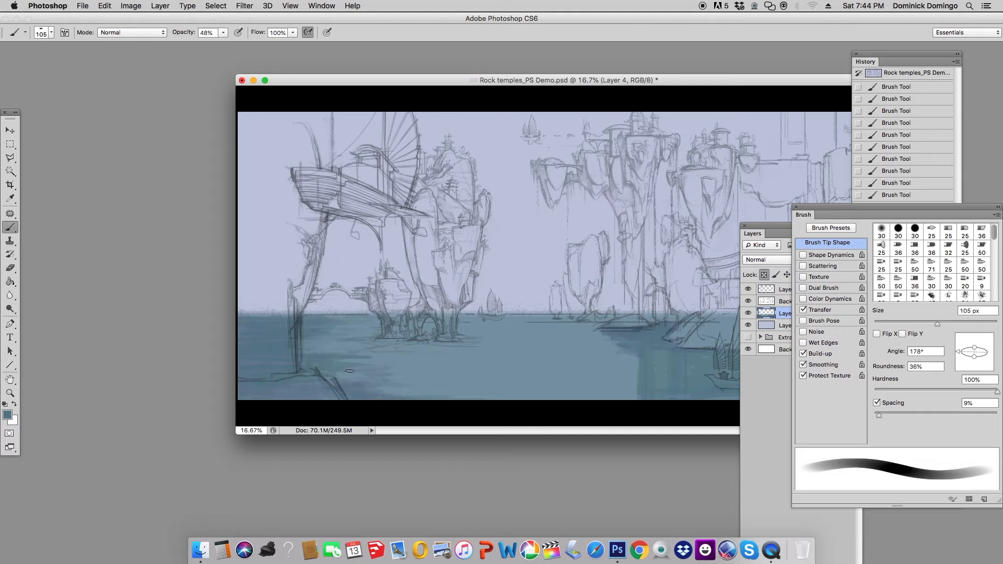
pyautogui.press('8')
pyautogui.press('9')
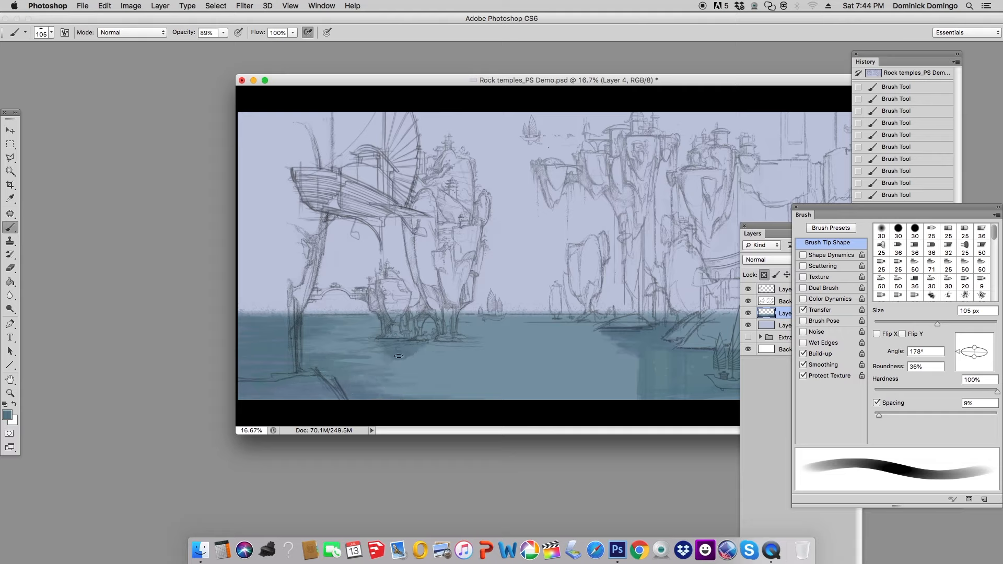
pyautogui.moveTo(408, 361)
pyautogui.mouseDown()
pyautogui.moveTo(386, 374)
pyautogui.moveTo(461, 344)
pyautogui.moveTo(469, 355)
pyautogui.moveTo(462, 366)
pyautogui.moveTo(398, 343)
pyautogui.moveTo(420, 375)
pyautogui.moveTo(405, 382)
pyautogui.moveTo(455, 380)
pyautogui.moveTo(389, 392)
pyautogui.mouseUp()
# Apply Hue/Saturation to the water layer, lowering its lightness and slightly adjusting the saturation
pyautogui.press('super+minus')
pyautogui.press('super+minus')
pyautogui.press('super+minus')
pyautogui.moveTo(483, 202); pyautogui.dragTo(572, 381)
pyautogui.click(131, 6)
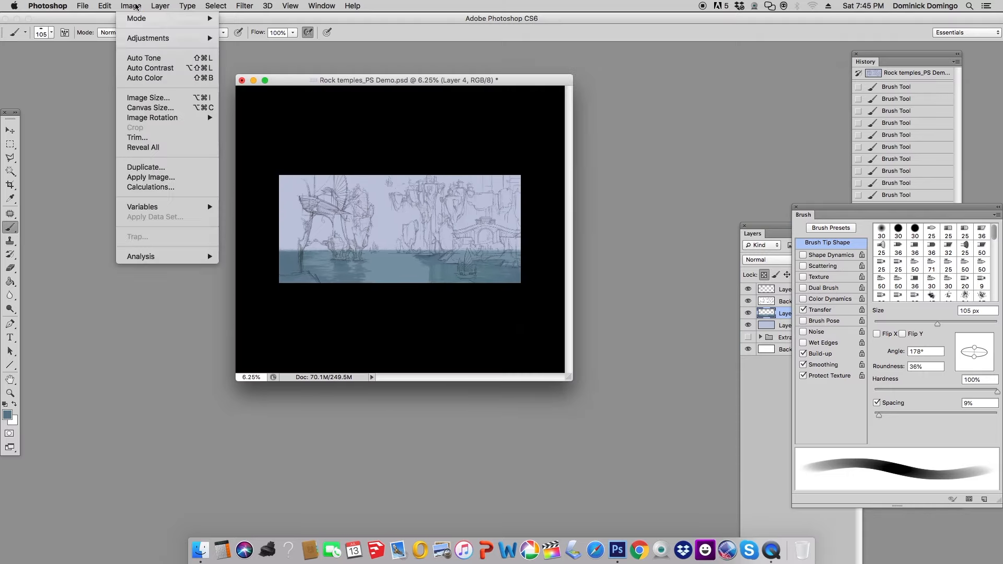
pyautogui.moveTo(145, 38)
pyautogui.click(256, 99)
pyautogui.moveTo(696, 420); pyautogui.dragTo(689, 418)
pyautogui.moveTo(697, 391); pyautogui.dragTo(695, 417)
pyautogui.click(818, 308)
# Sample the water colour below the central rocks and dab the brush over that area
pyautogui.keyDown('alt'); pyautogui.click(429, 261); pyautogui.keyUp('alt')
pyautogui.keyDown('shift'); pyautogui.rightClick(427, 260); pyautogui.keyUp('shift')
pyautogui.click(436, 248)
pyautogui.keyDown('shift'); pyautogui.rightClick(424, 268); pyautogui.keyUp('shift')
pyautogui.click(520, 87)
# Marquee-select the lower half of the image and set the Polygonal Lasso feather to 44 px
pyautogui.click(10, 144)
pyautogui.moveTo(276, 229)
pyautogui.mouseDown()
pyautogui.moveTo(512, 290)
pyautogui.moveTo(531, 306)
pyautogui.mouseUp()
pyautogui.rightClick(512, 290)
pyautogui.click(10, 157)
pyautogui.doubleClick(127, 33)
pyautogui.write('40')
# Subtract a feathered polygon bounded near the horizon from the selection and hide the selection outline
pyautogui.keyDown('alt'); pyautogui.click(269, 254); pyautogui.keyUp('alt')
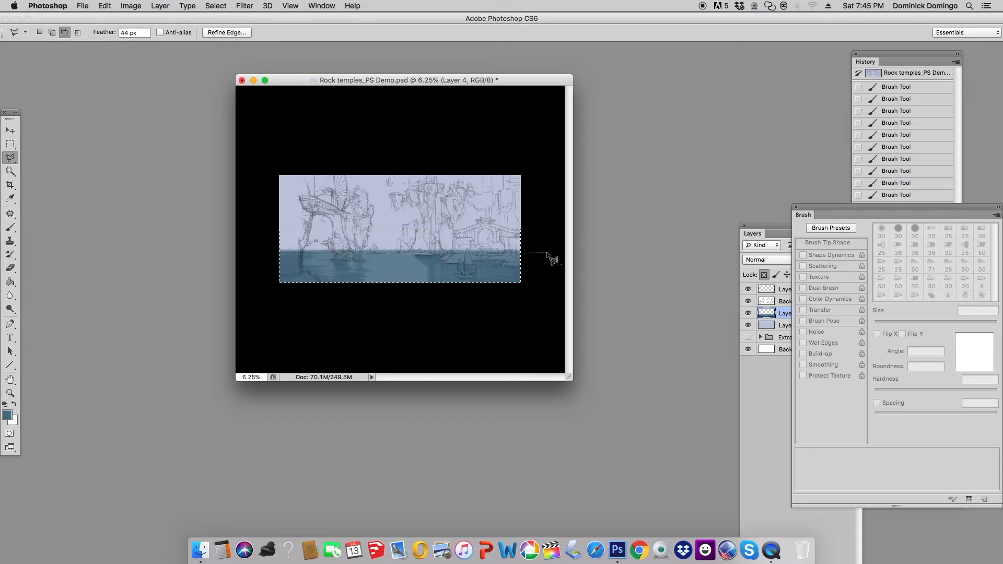
pyautogui.click(547, 253)
pyautogui.click(493, 355)
pyautogui.click(268, 254)
pyautogui.press('super+h')
# Adjust the hue, saturation and lightness of the selected water with Hue/Saturation
pyautogui.click(131, 6)
pyautogui.click(256, 99)
pyautogui.moveTo(698, 420); pyautogui.dragTo(705, 419)
pyautogui.moveTo(697, 362); pyautogui.dragTo(703, 365)
pyautogui.moveTo(698, 391); pyautogui.dragTo(705, 391)
pyautogui.moveTo(706, 419); pyautogui.dragTo(709, 419)
pyautogui.click(817, 310)
# Marquee the whole image and set the Polygonal Lasso feather to 88 px
pyautogui.click(10, 144)
pyautogui.moveTo(276, 169); pyautogui.dragTo(507, 339)
pyautogui.rightClick(507, 340)
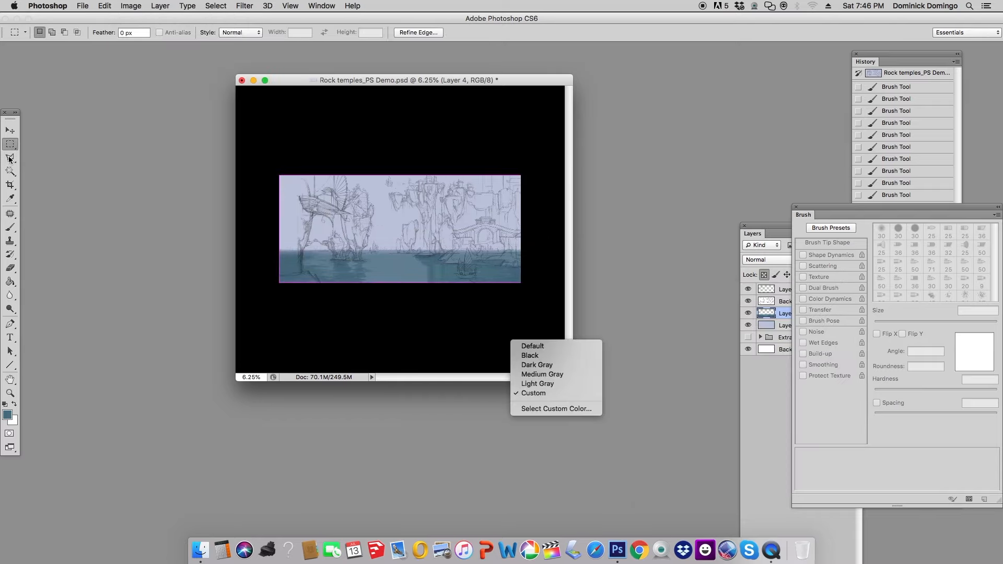
pyautogui.click(10, 158)
pyautogui.doubleClick(126, 33)
pyautogui.write('88')
pyautogui.keyDown('alt'); pyautogui.click(276, 271); pyautogui.keyUp('alt')
# Select the whole image again and subtract the area above the middle of the water with the feathered Polygonal Lasso
pyautogui.click(9, 144)
pyautogui.moveTo(273, 168); pyautogui.dragTo(587, 333)
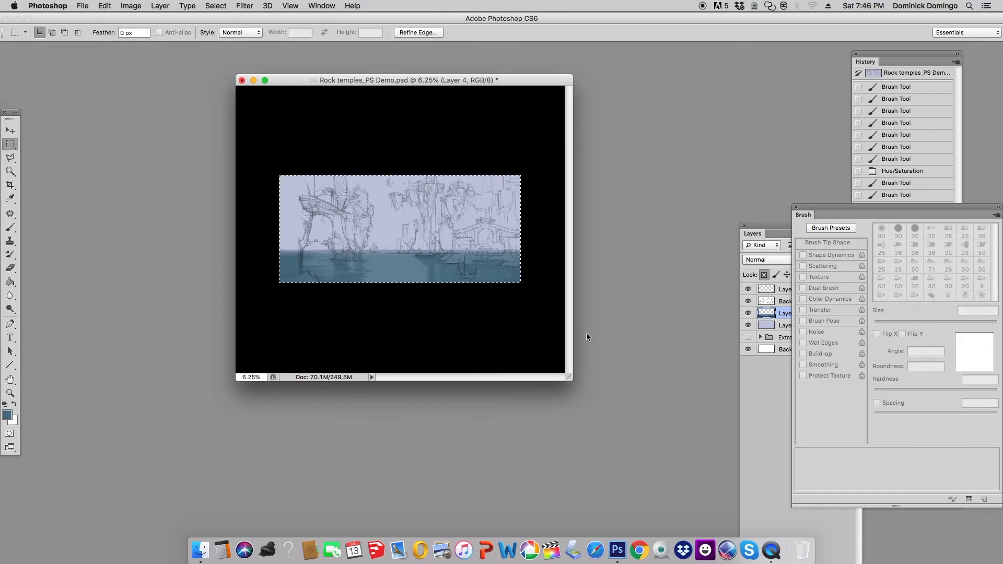
pyautogui.click(10, 157)
pyautogui.keyDown('alt'); pyautogui.click(265, 267); pyautogui.keyUp('alt')
pyautogui.click(541, 267)
pyautogui.click(265, 267)
# Copy the selected water to a new layer and set its lightness to -8 with a slight hue shift in Hue/Saturation
pyautogui.press('super+j')
pyautogui.click(131, 6)
pyautogui.click(295, 98)
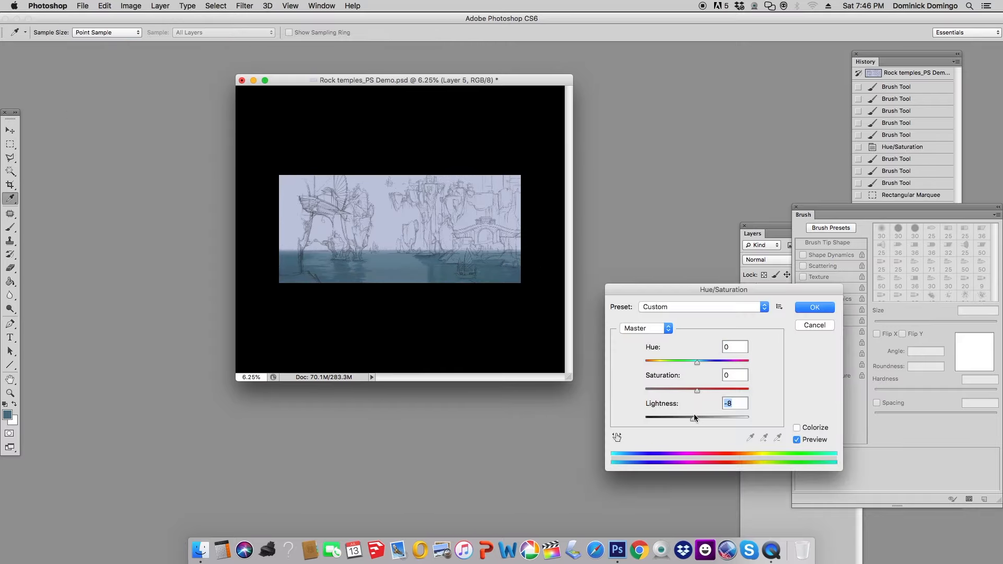
pyautogui.moveTo(697, 364); pyautogui.dragTo(700, 365)
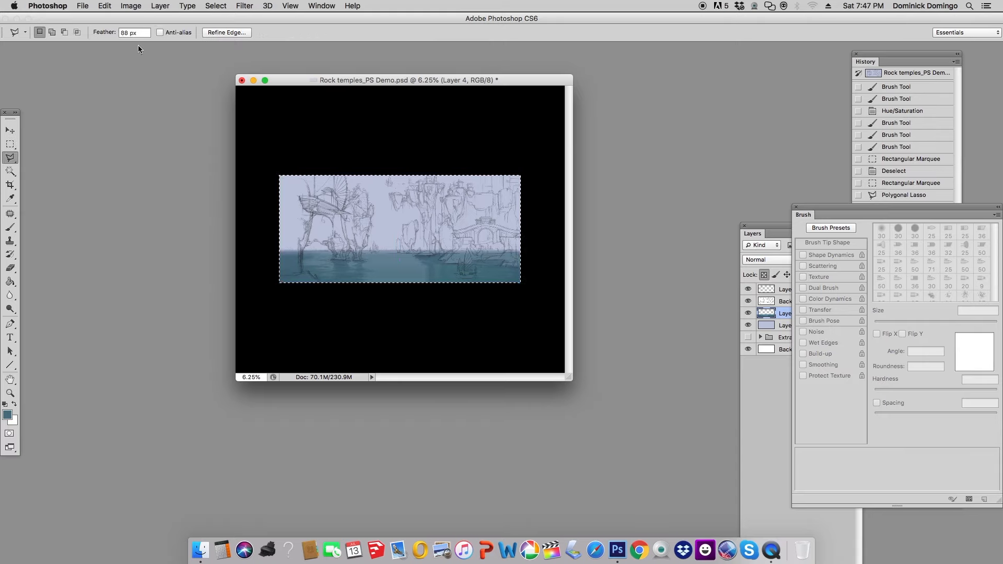
# Subtract all but the lowest strip of water from the selection with an 88 px feather and copy the strip to a new layer
pyautogui.keyDown('alt'); pyautogui.click(278, 274); pyautogui.keyUp('alt')
pyautogui.click(556, 273)
pyautogui.click(275, 274)
pyautogui.press('super+j')
# Apply Hue/Saturation to the copied strip with lightness -20 and saturation +21
pyautogui.click(131, 6)
pyautogui.moveTo(159, 38)
pyautogui.click(262, 98)
pyautogui.moveTo(697, 419); pyautogui.dragTo(690, 419)
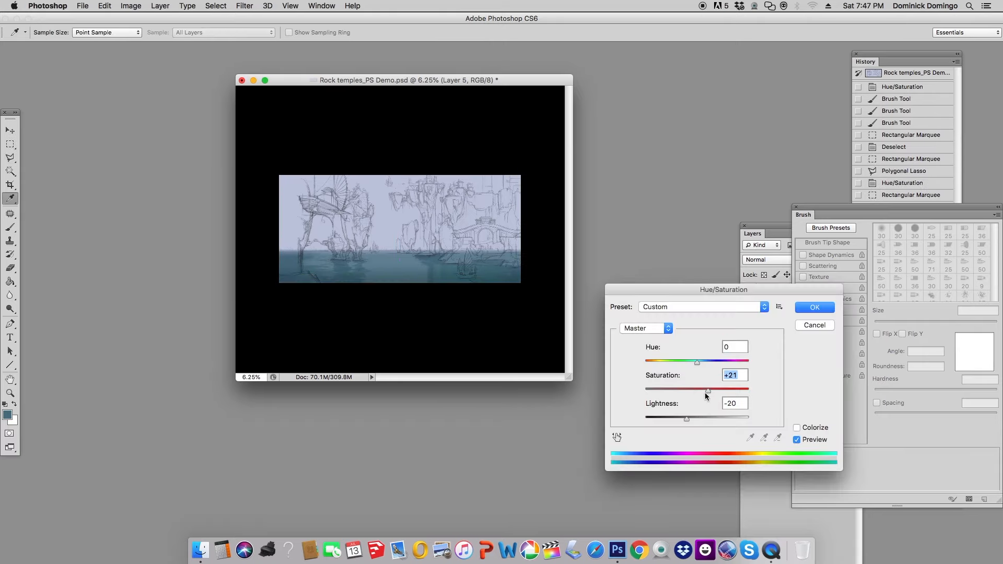
pyautogui.press('Return')
# Marquee-select the full image area and set the Polygonal Lasso feather to 200 px
pyautogui.press('b')
pyautogui.press('m')
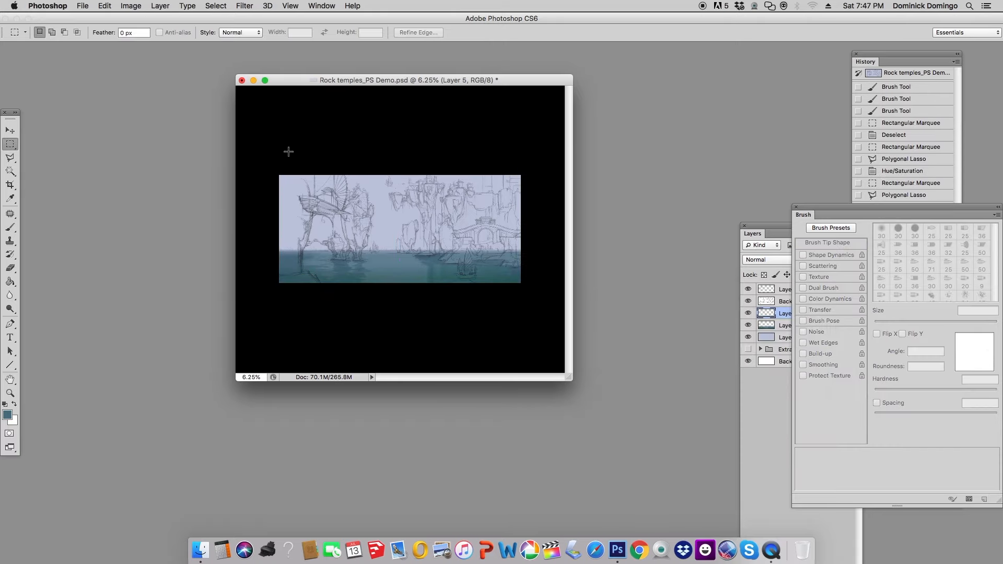
pyautogui.moveTo(269, 124); pyautogui.dragTo(544, 308)
pyautogui.press('l')
pyautogui.doubleClick(126, 32)
pyautogui.write('200')
# Subtract everything above the lower water from the selection with the Polygonal Lasso and hide the outline
pyautogui.keyDown('alt'); pyautogui.click(272, 260); pyautogui.keyUp('alt')
pyautogui.click(557, 261)
pyautogui.click(554, 183)
pyautogui.click(273, 260)
pyautogui.press('super+h')
# Darken the midtones of the selected lower water with Levels
pyautogui.click(131, 6)
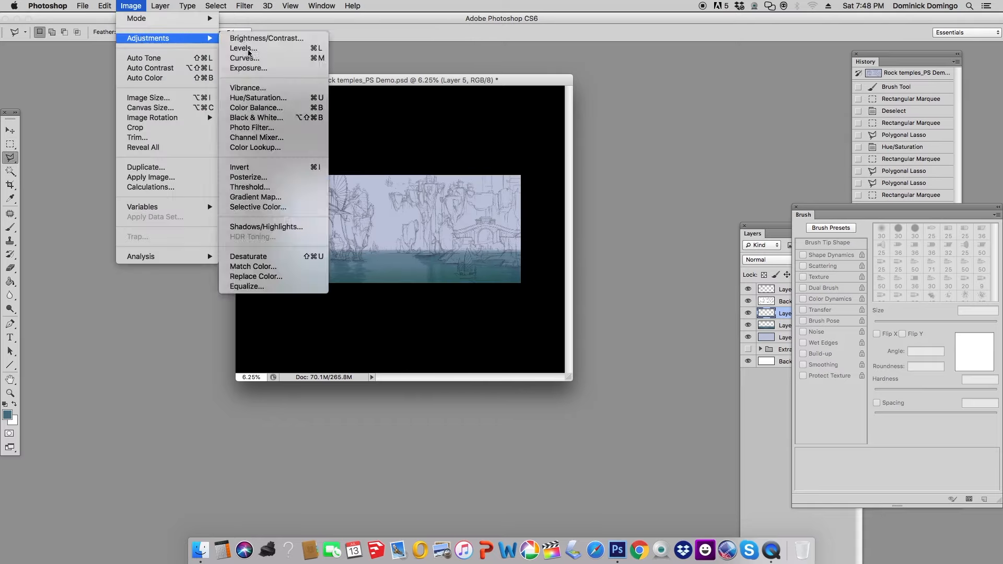
pyautogui.click(248, 49)
pyautogui.moveTo(870, 345)
pyautogui.mouseDown()
pyautogui.moveTo(888, 345)
pyautogui.moveTo(875, 346)
pyautogui.mouseUp()
pyautogui.click(974, 245)
# Copy the selected water strip to a new layer and squash it to 50% height against the image's bottom edge
pyautogui.click(13, 148)
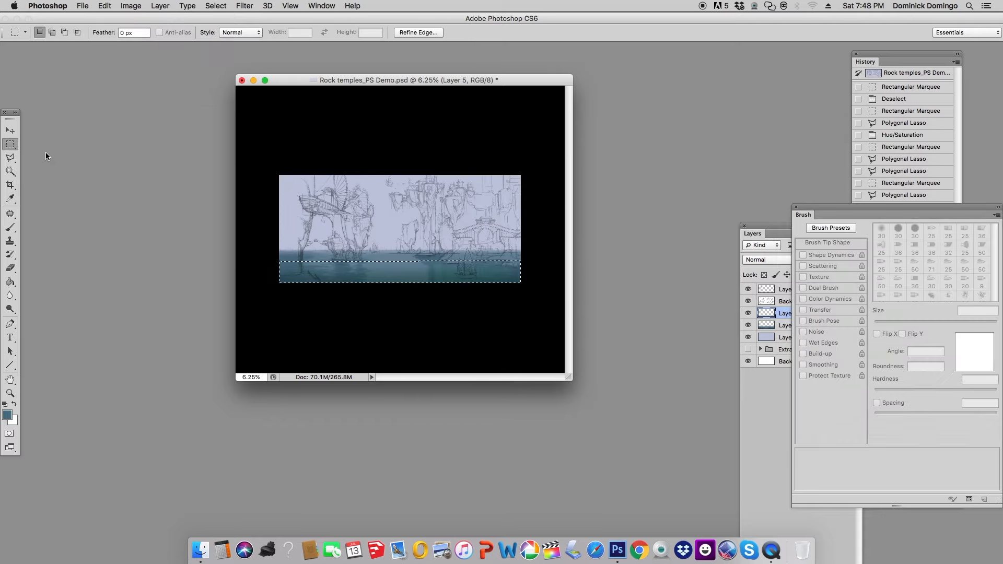
pyautogui.press('super+j')
pyautogui.press('super+t')
pyautogui.moveTo(400, 261); pyautogui.dragTo(400, 276)
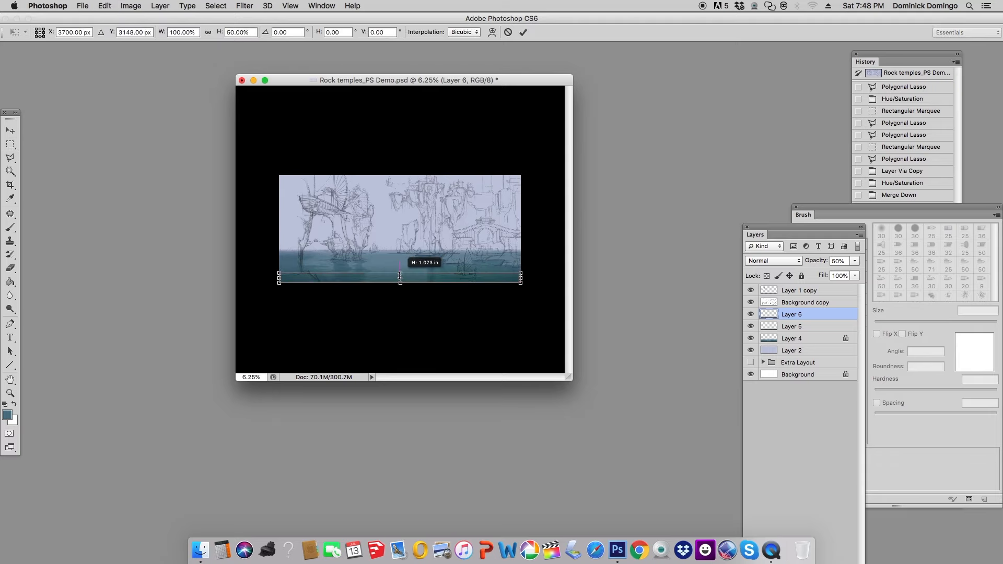
pyautogui.press('Return')
# Lower the squashed strip's lightness with Hue/Saturation and merge it down into Layer 4
pyautogui.click(131, 6)
pyautogui.click(251, 83)
pyautogui.moveTo(696, 419); pyautogui.dragTo(685, 419)
pyautogui.click(815, 307)
pyautogui.press('super+e')
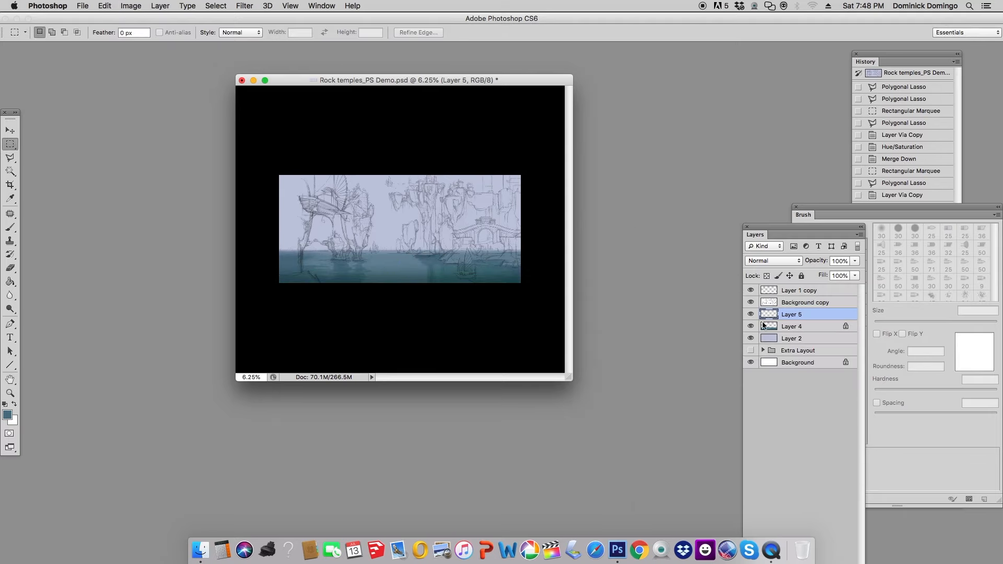
pyautogui.press('super+e')
# Sample the pale sky color with the Brush tool and raise its saturation to 21% as the foreground color
pyautogui.press('b')
pyautogui.keyDown('alt'); pyautogui.click(399, 244); pyautogui.keyUp('alt')
pyautogui.click(7, 415)
pyautogui.click(825, 239)
pyautogui.moveTo(819, 263); pyautogui.dragTo(820, 255)
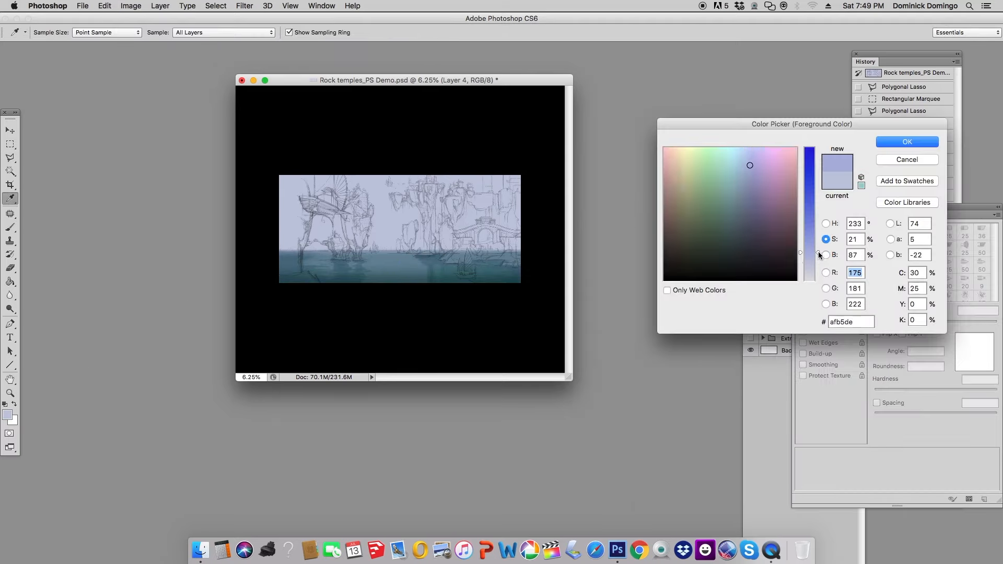
pyautogui.click(826, 255)
pyautogui.click(907, 142)
# Lower the brush opacity, rotate and enlarge its tip, and paint pale horizontal strokes across the central water below the horizon
pyautogui.click(223, 33)
pyautogui.moveTo(225, 44); pyautogui.dragTo(201, 43)
pyautogui.moveTo(960, 352)
pyautogui.mouseDown()
pyautogui.moveTo(954, 363)
pyautogui.moveTo(979, 365)
pyautogui.mouseUp()
pyautogui.press(']')
pyautogui.press(']')
pyautogui.press(']')
pyautogui.moveTo(376, 261); pyautogui.dragTo(409, 261)
# Sample the water color and shape the brush to 132 px, 58% hardness, 28% roundness and a -179° angle
pyautogui.keyDown('alt'); pyautogui.click(376, 257); pyautogui.keyUp('alt')
pyautogui.click(945, 392)
pyautogui.moveTo(979, 365); pyautogui.dragTo(975, 356)
pyautogui.moveTo(960, 358); pyautogui.dragTo(957, 352)
pyautogui.keyDown('alt'); pyautogui.click(369, 256); pyautogui.keyUp('alt')
pyautogui.click(946, 323)
# Raise the brush opacity to 98% and paint a short stroke along the water's horizon at the center
pyautogui.click(223, 32)
pyautogui.moveTo(225, 44); pyautogui.dragTo(253, 48)
pyautogui.moveTo(398, 254); pyautogui.dragTo(386, 255)
# Sample the sky just above the horizon, make the foreground color more saturated and set the brush opacity to 65%
pyautogui.keyDown('alt'); pyautogui.click(399, 246); pyautogui.keyUp('alt')
pyautogui.click(7, 415)
pyautogui.click(826, 240)
pyautogui.moveTo(819, 261); pyautogui.dragTo(819, 250)
pyautogui.click(907, 142)
pyautogui.click(223, 33)
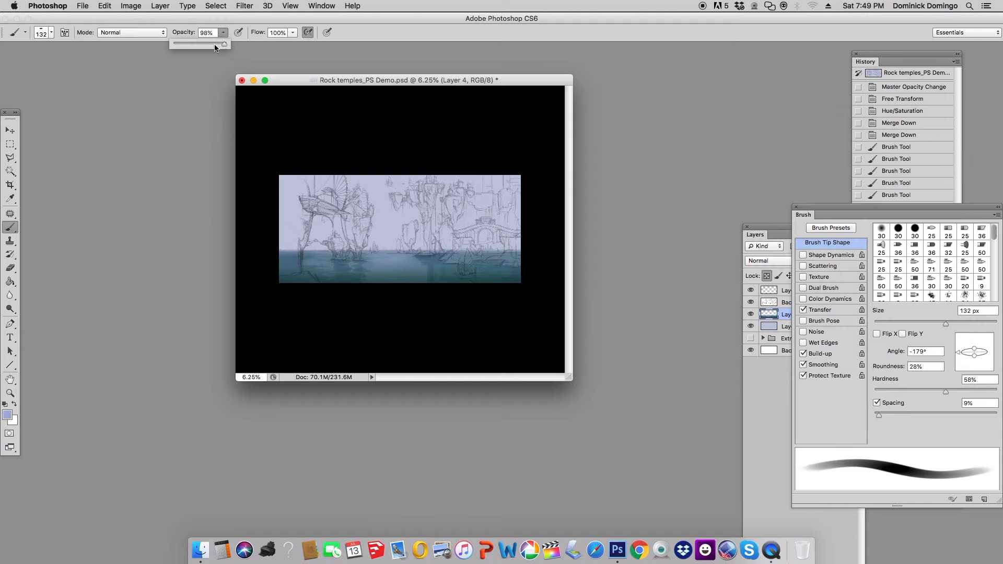
pyautogui.moveTo(214, 48); pyautogui.dragTo(207, 46)
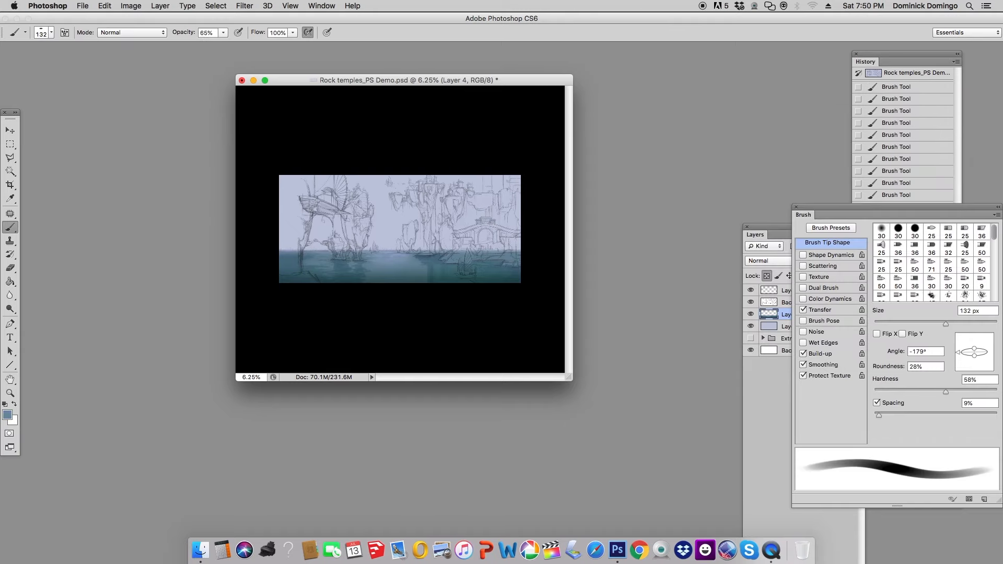
# Switch to the 60 px textured brush preset
pyautogui.rightClick(406, 257)
pyautogui.click(464, 359)
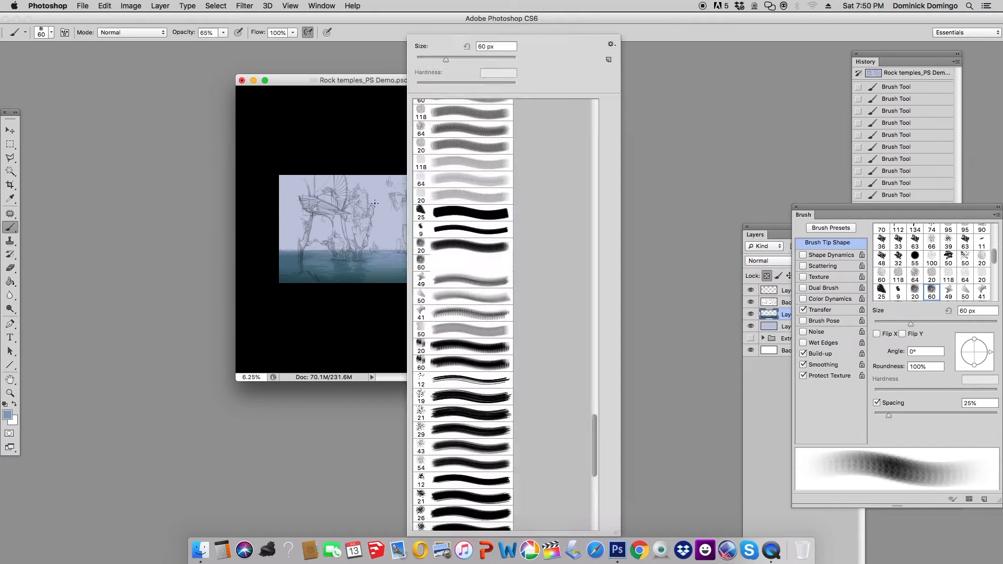
pyautogui.press('Return')
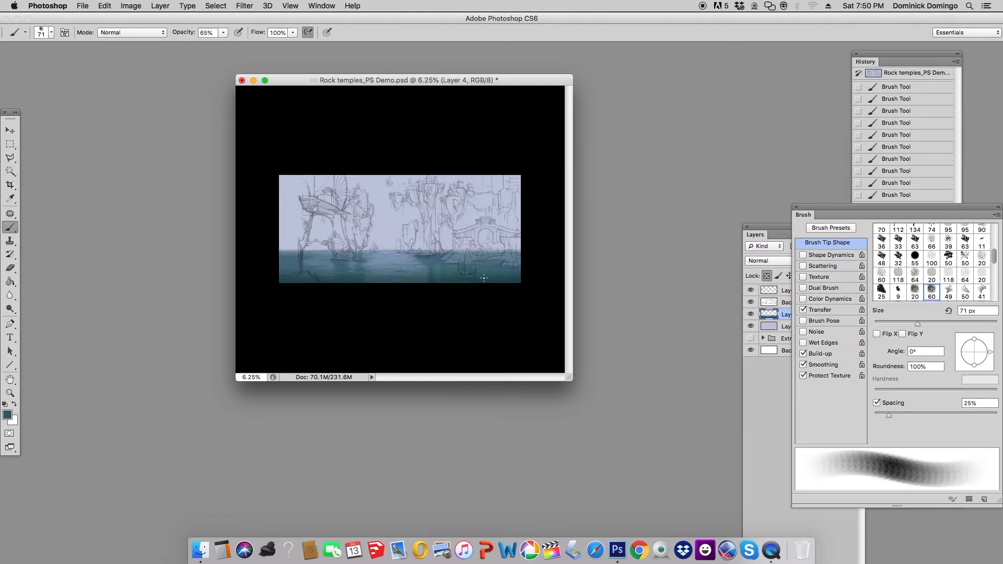
# Flatten the textured brush tip to 28% roundness with 1% spacing and a size of 127 px
pyautogui.moveTo(974, 339); pyautogui.dragTo(978, 352)
pyautogui.moveTo(888, 416); pyautogui.dragTo(874, 416)
pyautogui.moveTo(975, 353); pyautogui.dragTo(974, 348)
pyautogui.moveTo(991, 352)
pyautogui.mouseDown()
pyautogui.moveTo(968, 341)
pyautogui.moveTo(958, 351)
pyautogui.mouseUp()
pyautogui.moveTo(918, 324); pyautogui.dragTo(925, 323)
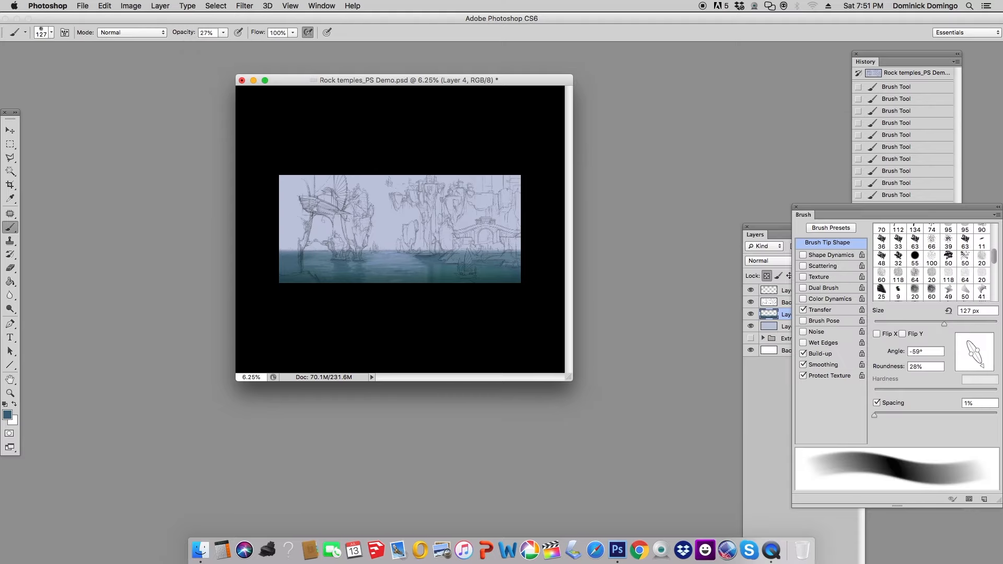
# Turn the brush tip to 180° and paint a horizontal stroke of sampled water blue across the foreground water
pyautogui.moveTo(983, 366); pyautogui.dragTo(958, 353)
pyautogui.keyDown('alt'); pyautogui.click(377, 256); pyautogui.keyUp('alt')
pyautogui.moveTo(382, 273); pyautogui.dragTo(427, 273)
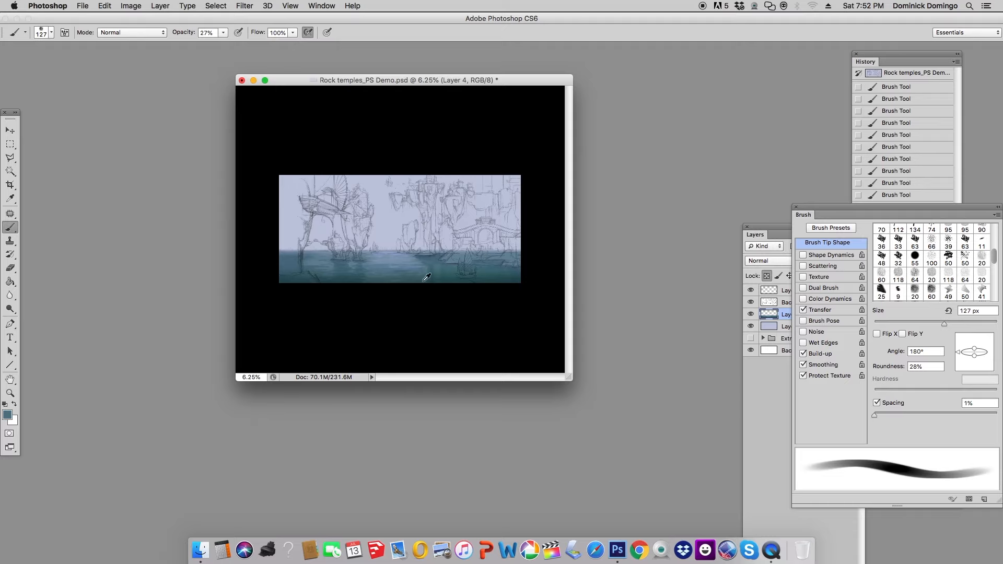
# Enlarge the brush to 142 px and change the foreground color's hue and brightness for the water
pyautogui.moveTo(945, 324); pyautogui.dragTo(949, 324)
pyautogui.click(7, 415)
pyautogui.click(779, 244)
pyautogui.click(824, 255)
pyautogui.moveTo(817, 249); pyautogui.dragTo(817, 234)
pyautogui.click(906, 141)
# Shift the foreground color to a dark, muted red for the temple reflections
pyautogui.click(8, 415)
pyautogui.click(734, 228)
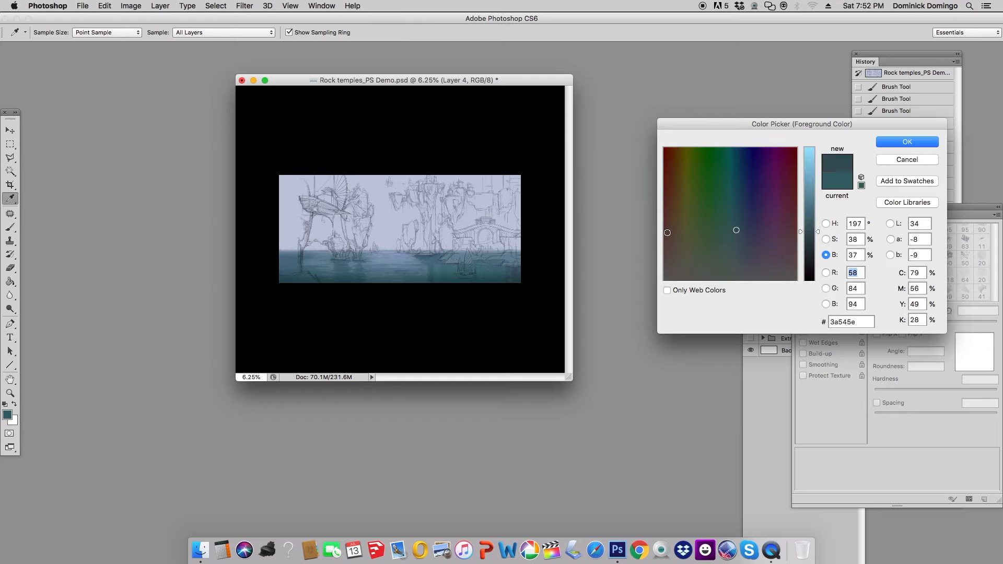
pyautogui.click(664, 233)
pyautogui.click(825, 240)
pyautogui.click(906, 141)
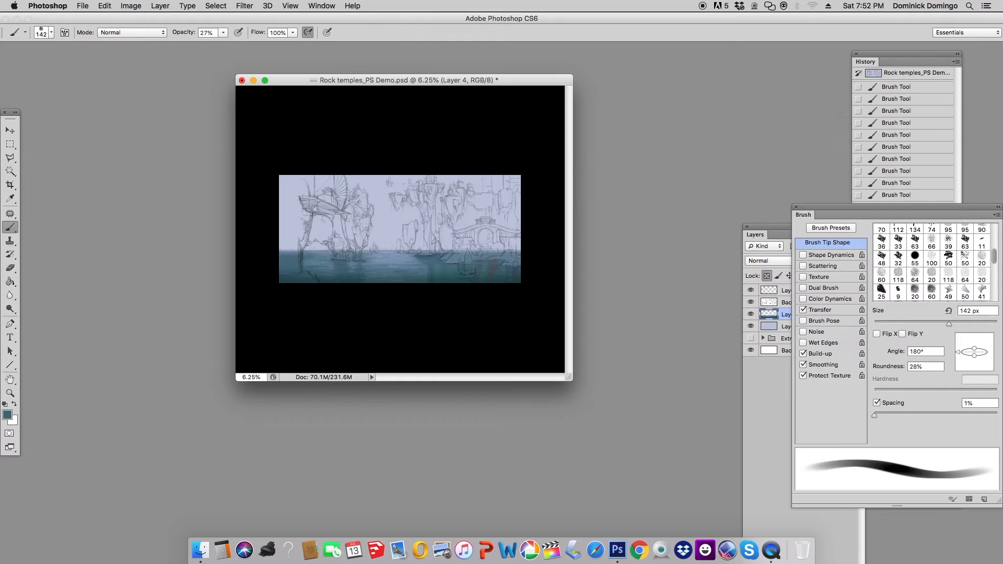
# Undo the last stroke, sample the foreground water below the temple and open the foreground color for editing
pyautogui.press('super+z')
pyautogui.keyDown('alt'); pyautogui.click(494, 270); pyautogui.keyUp('alt')
pyautogui.click(7, 415)
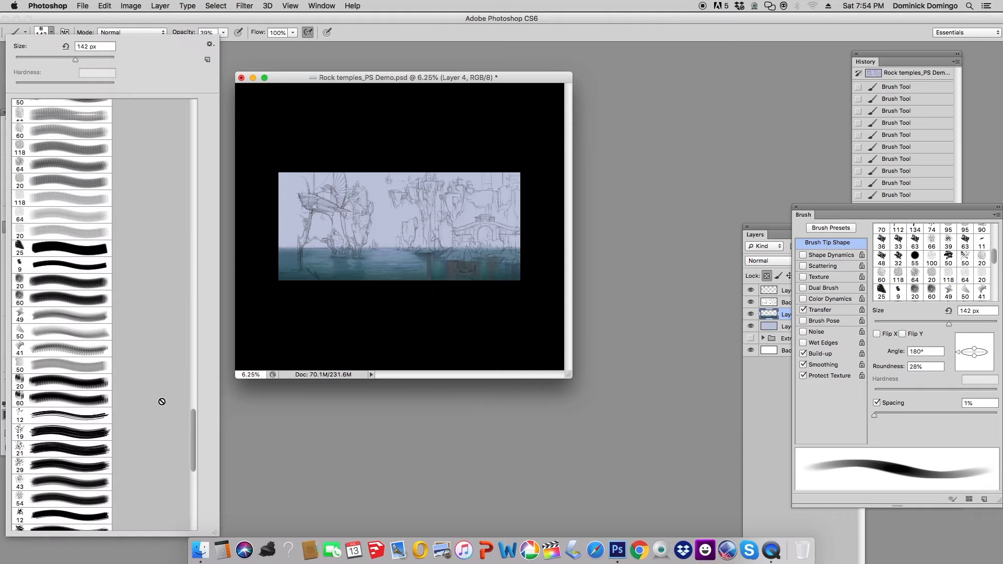
# Choose the 12 px streaky bristle brush, flatten it to 36% roundness, set 65% opacity and enlarge it to 110 px
pyautogui.click(69, 415)
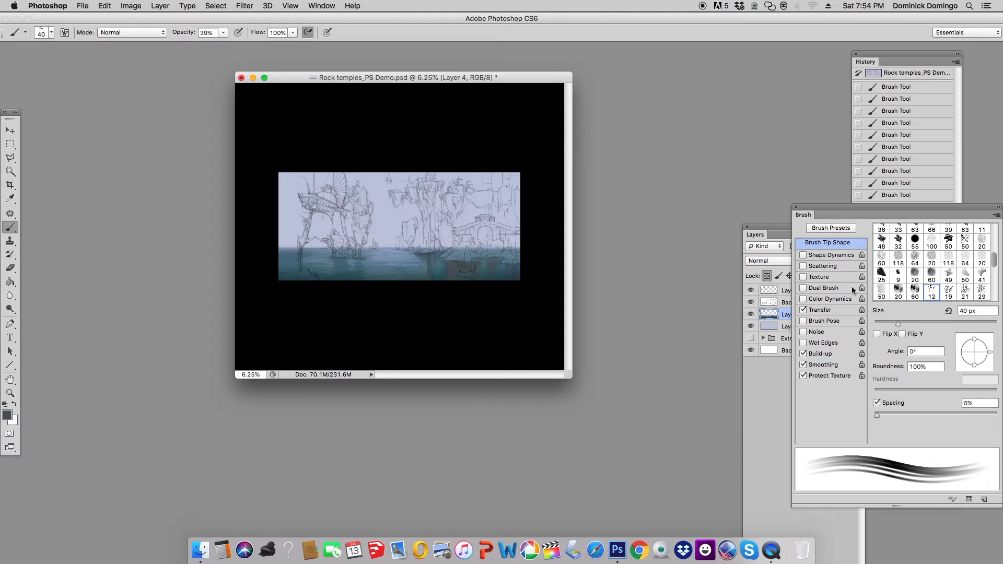
pyautogui.moveTo(974, 338); pyautogui.dragTo(974, 348)
pyautogui.click(223, 32)
pyautogui.moveTo(224, 51); pyautogui.dragTo(239, 51)
pyautogui.press(']')
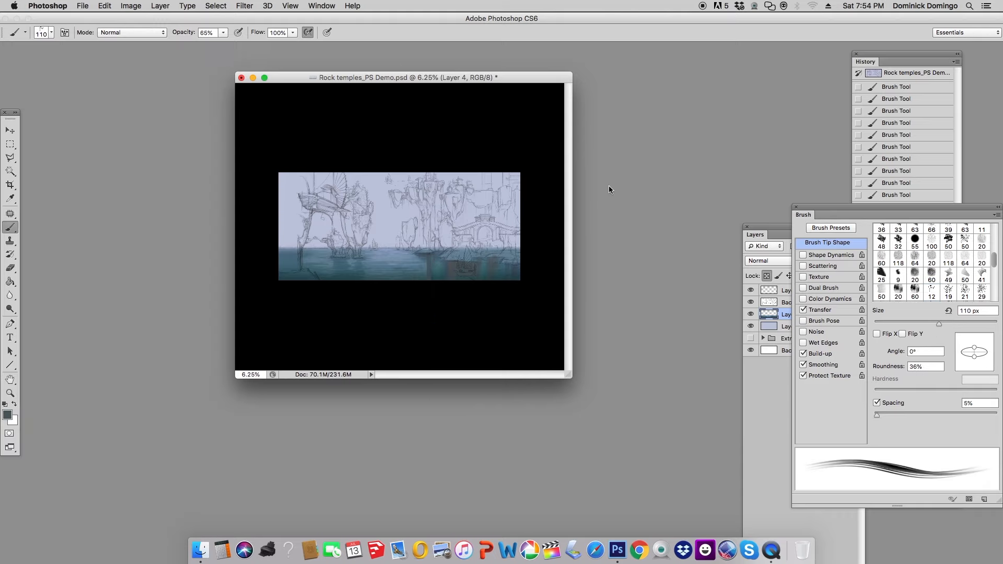
# Extend the document window upward and set the streaky brush to 164 px at a 160° angle
pyautogui.moveTo(987, 352); pyautogui.dragTo(967, 365)
pyautogui.keyDown('shift'); pyautogui.rightClick(439, 258); pyautogui.keyUp('shift')
pyautogui.click(515, 64)
pyautogui.moveTo(514, 71); pyautogui.dragTo(514, 12)
pyautogui.moveTo(939, 324); pyautogui.dragTo(955, 324)
pyautogui.moveTo(982, 337); pyautogui.dragTo(960, 347)
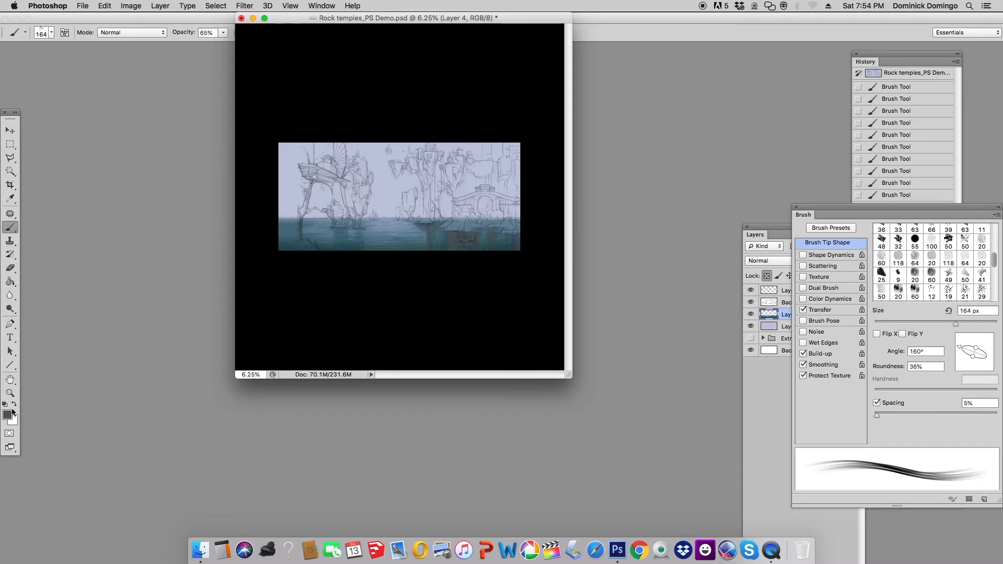
# Change the foreground color to a dark, muted purplish tone
pyautogui.click(9, 414)
pyautogui.moveTo(817, 225); pyautogui.dragTo(816, 237)
pyautogui.click(785, 253)
pyautogui.click(907, 142)
# Switch to a hard-edged brush at 180° and 70 px, and sample a color from the water reflections
pyautogui.click(51, 32)
pyautogui.moveTo(192, 439); pyautogui.dragTo(192, 121)
pyautogui.click(86, 194)
pyautogui.moveTo(986, 357); pyautogui.dragTo(958, 352)
pyautogui.keyDown('alt'); pyautogui.click(451, 239); pyautogui.keyUp('alt')
pyautogui.press('super+space')
pyautogui.moveTo(317, 249); pyautogui.dragTo(418, 195)
pyautogui.moveTo(949, 324); pyautogui.dragTo(927, 326)
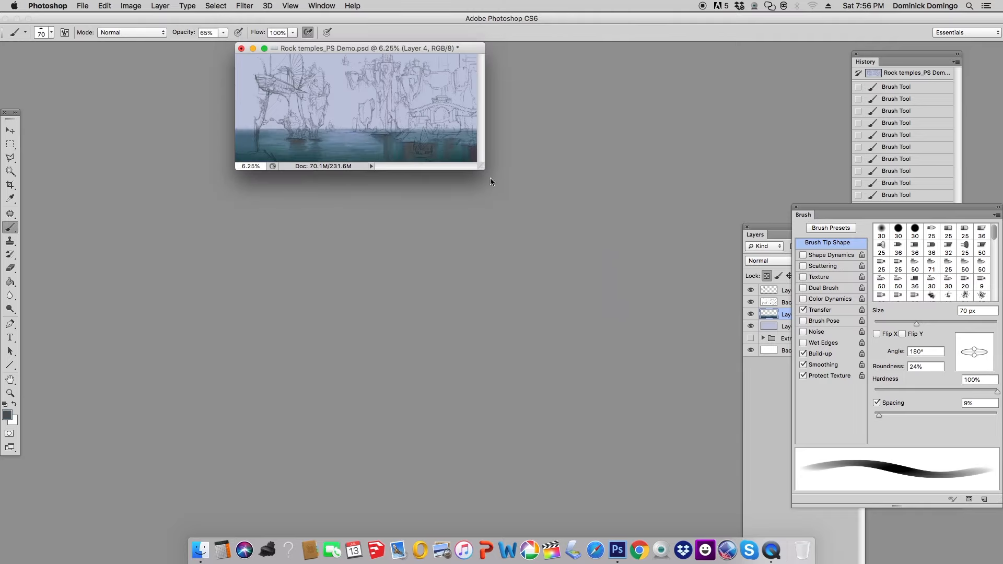
# Select the sky on Layer 2 and set the brush to 276 px with a -36° tip angle
pyautogui.click(804, 326)
pyautogui.click(989, 360)
pyautogui.click(989, 361)
pyautogui.moveTo(954, 324); pyautogui.dragTo(971, 324)
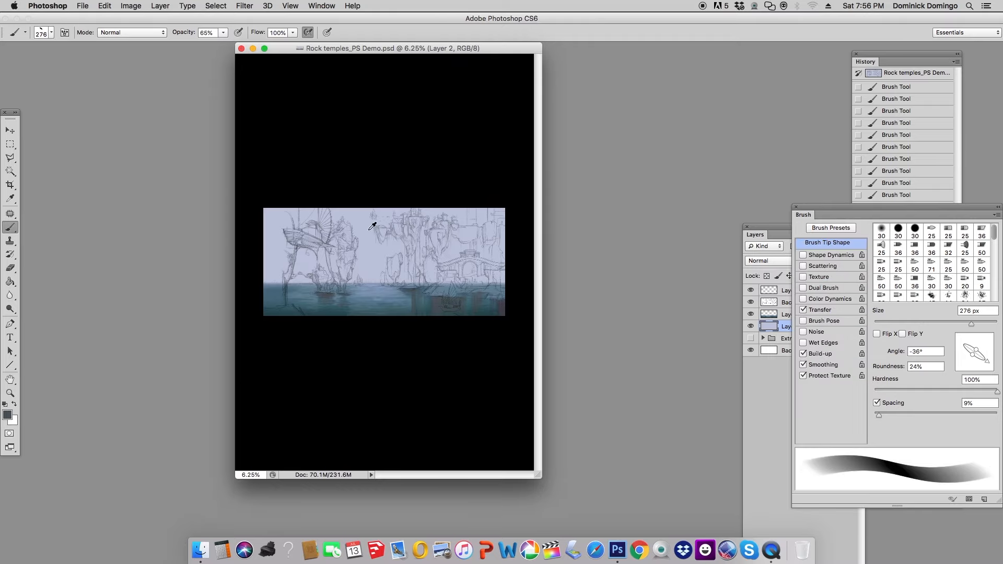
# Pick a darker, more saturated blue and paint it across the upper left part of the sky
pyautogui.click(7, 415)
pyautogui.moveTo(816, 261); pyautogui.dragTo(817, 243)
pyautogui.click(826, 255)
pyautogui.moveTo(816, 163); pyautogui.dragTo(817, 179)
pyautogui.click(907, 141)
pyautogui.moveTo(269, 235); pyautogui.dragTo(402, 216)
# Lower the brush opacity and blend the lower edge of the dark blue into the left half of the sky
pyautogui.click(223, 32)
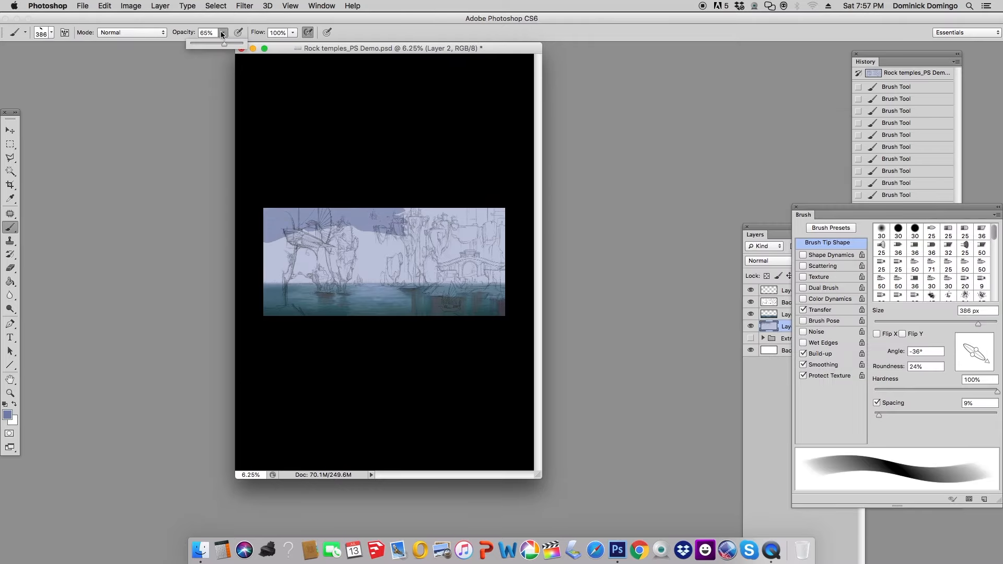
pyautogui.moveTo(224, 44); pyautogui.dragTo(200, 44)
pyautogui.moveTo(348, 236); pyautogui.dragTo(369, 241)
pyautogui.moveTo(297, 238); pyautogui.dragTo(268, 246)
# Raise the brush opacity and paint blue down the left sky toward the horizon and around the rock arch
pyautogui.click(223, 33)
pyautogui.moveTo(224, 44); pyautogui.dragTo(238, 44)
pyautogui.moveTo(270, 251)
pyautogui.mouseDown()
pyautogui.moveTo(345, 241)
pyautogui.moveTo(269, 277)
pyautogui.mouseUp()
pyautogui.moveTo(295, 235); pyautogui.dragTo(270, 272)
pyautogui.moveTo(384, 230); pyautogui.dragTo(347, 259)
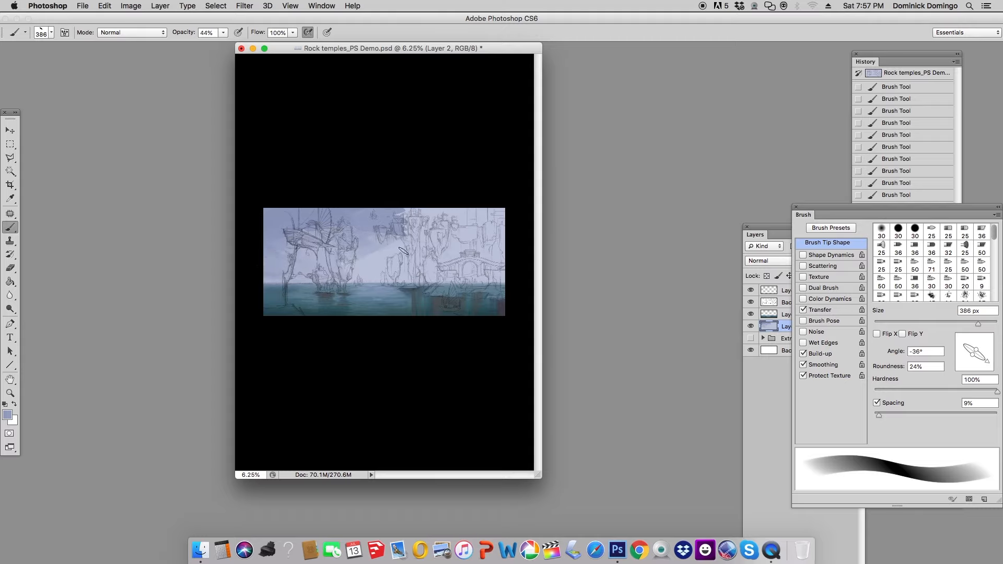
# Paint blue across the upper right sky and resample blending colors from the painted sky
pyautogui.moveTo(398, 214); pyautogui.dragTo(503, 215)
pyautogui.keyDown('alt'); pyautogui.click(381, 240); pyautogui.keyUp('alt')
pyautogui.keyDown('alt'); pyautogui.click(286, 213); pyautogui.keyUp('alt')
pyautogui.keyDown('alt'); pyautogui.click(380, 240); pyautogui.keyUp('alt')
# Adjust the foreground color to a muted grayish blue and return to the Brush tool
pyautogui.click(7, 414)
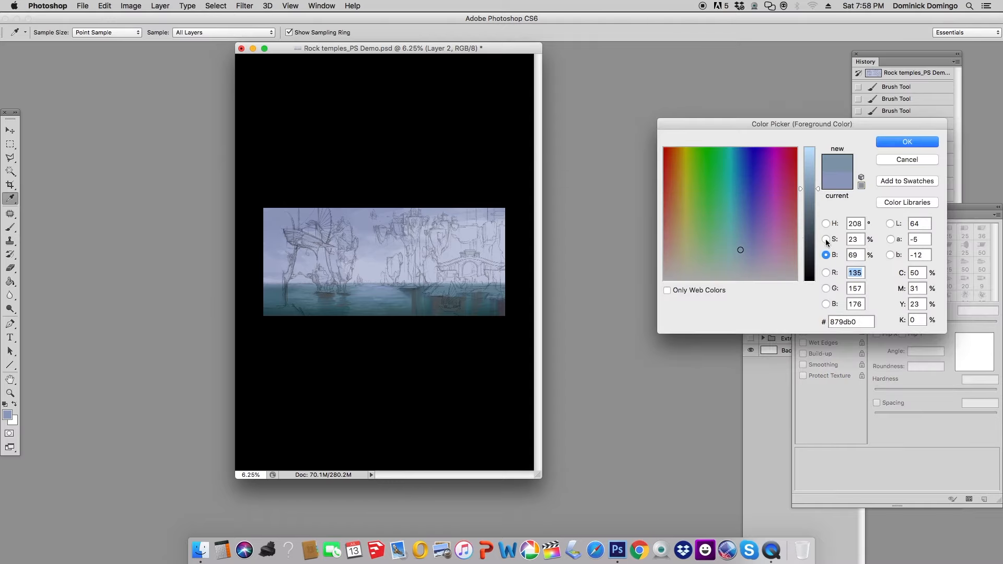
pyautogui.press('Return')
pyautogui.press('b')
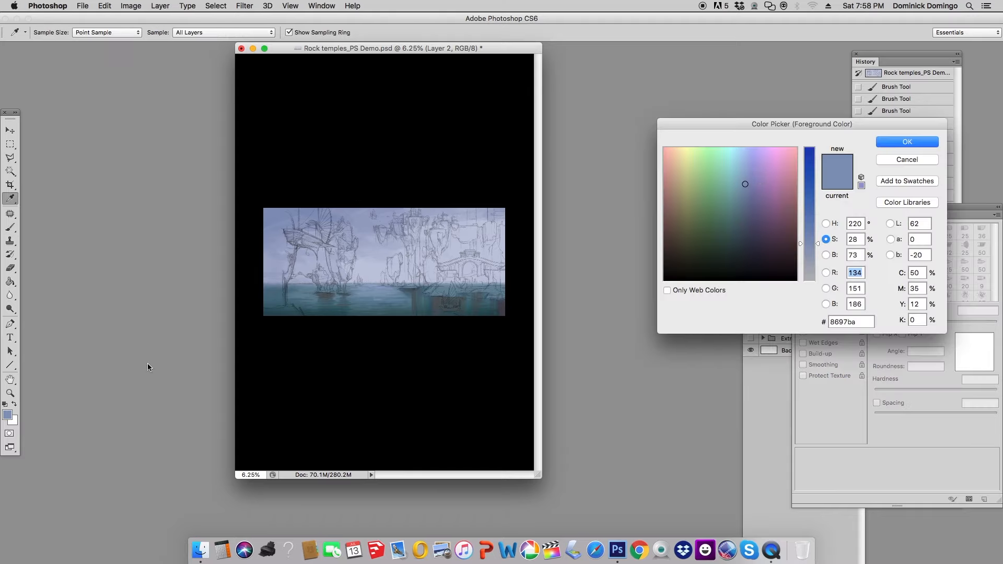
# Pick a purple, glaze it over the sky at 9% opacity and set the brush opacity to 43%
pyautogui.moveTo(818, 245); pyautogui.dragTo(818, 222)
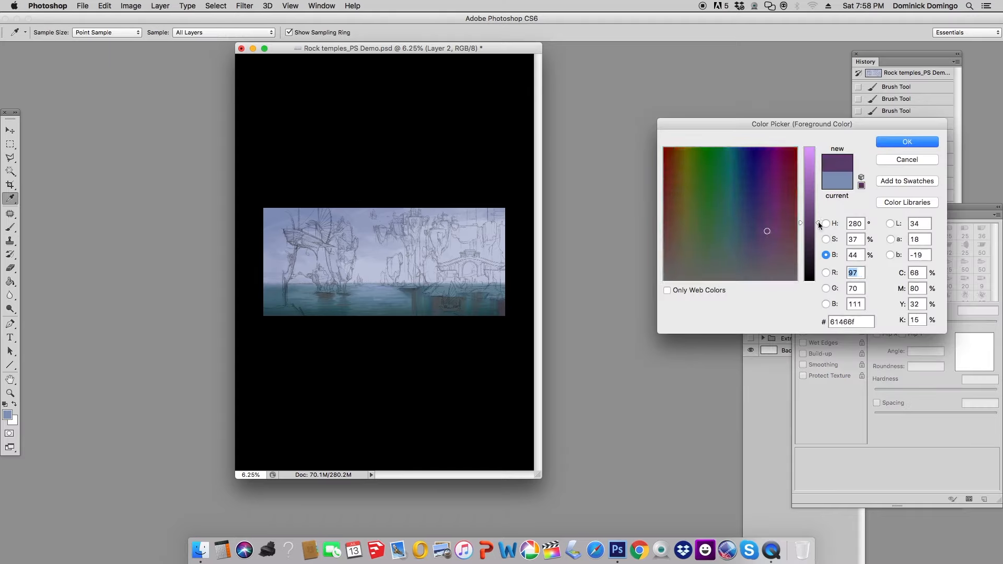
pyautogui.click(224, 32)
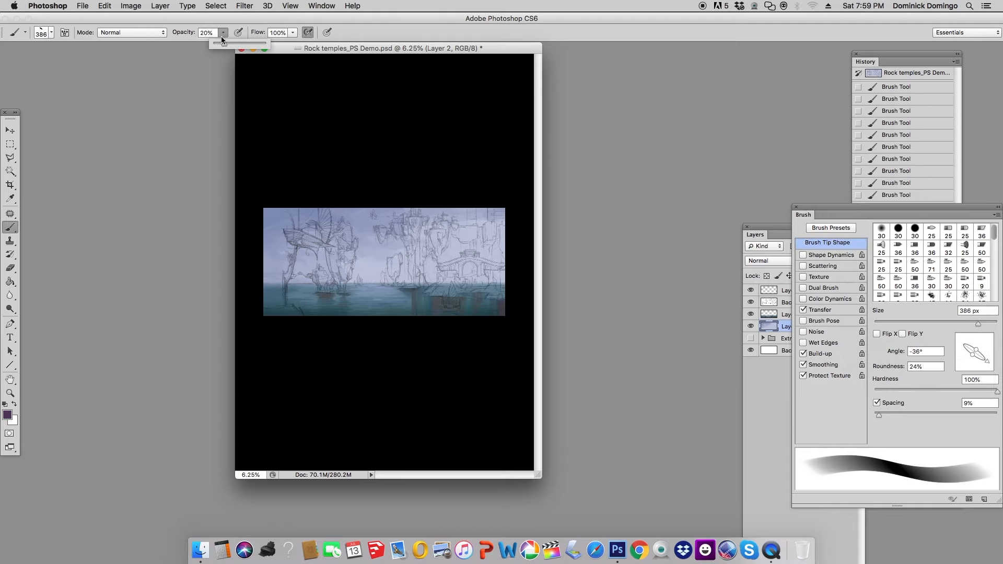
pyautogui.moveTo(224, 44); pyautogui.dragTo(223, 44)
pyautogui.moveTo(269, 278)
pyautogui.mouseDown()
pyautogui.moveTo(501, 267)
pyautogui.moveTo(520, 240)
pyautogui.moveTo(334, 225)
pyautogui.moveTo(272, 243)
pyautogui.mouseUp()
pyautogui.hotkey('ctrl', 'z')
pyautogui.click(223, 33)
pyautogui.moveTo(223, 44); pyautogui.dragTo(219, 44)
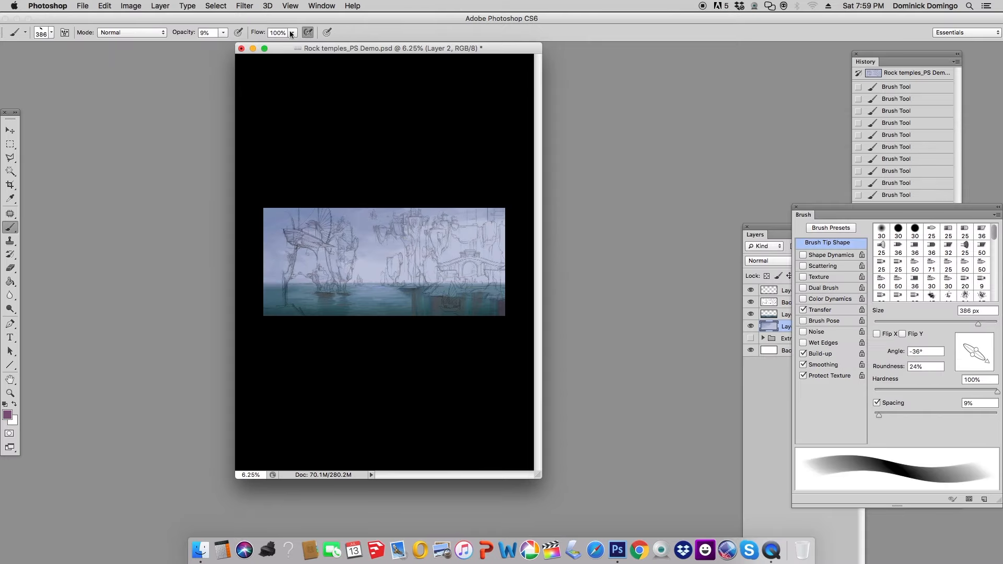
pyautogui.moveTo(456, 229)
pyautogui.mouseDown()
pyautogui.moveTo(436, 263)
pyautogui.moveTo(345, 272)
pyautogui.mouseUp()
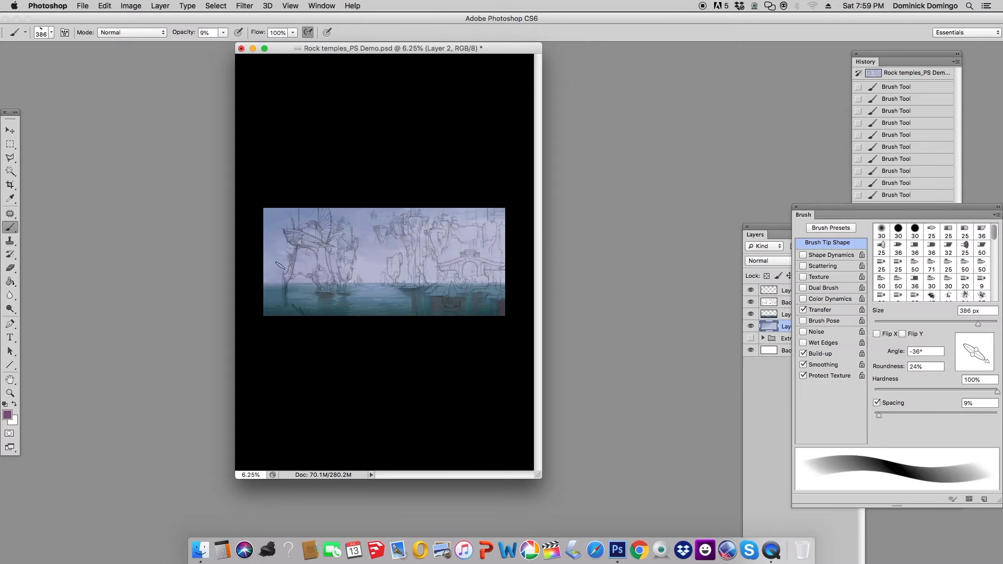
pyautogui.press('4')
pyautogui.press('3')
# Adjust the midtones of the water on Layer 4 with Levels, comparing with the preview
pyautogui.click(785, 318)
pyautogui.click(132, 6)
pyautogui.moveTo(159, 38)
pyautogui.click(252, 48)
pyautogui.click(869, 346)
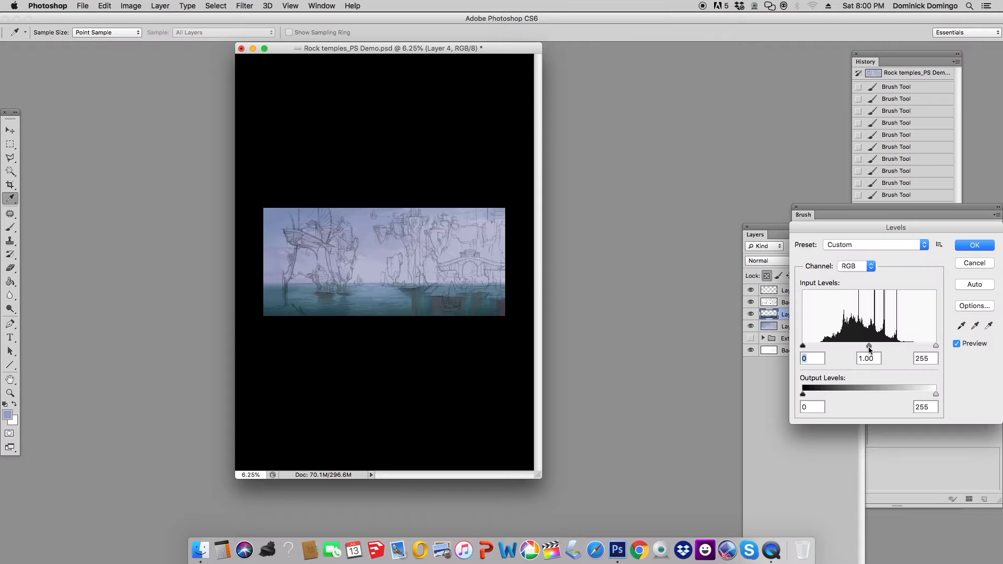
pyautogui.click(957, 345)
pyautogui.click(957, 344)
pyautogui.click(974, 246)
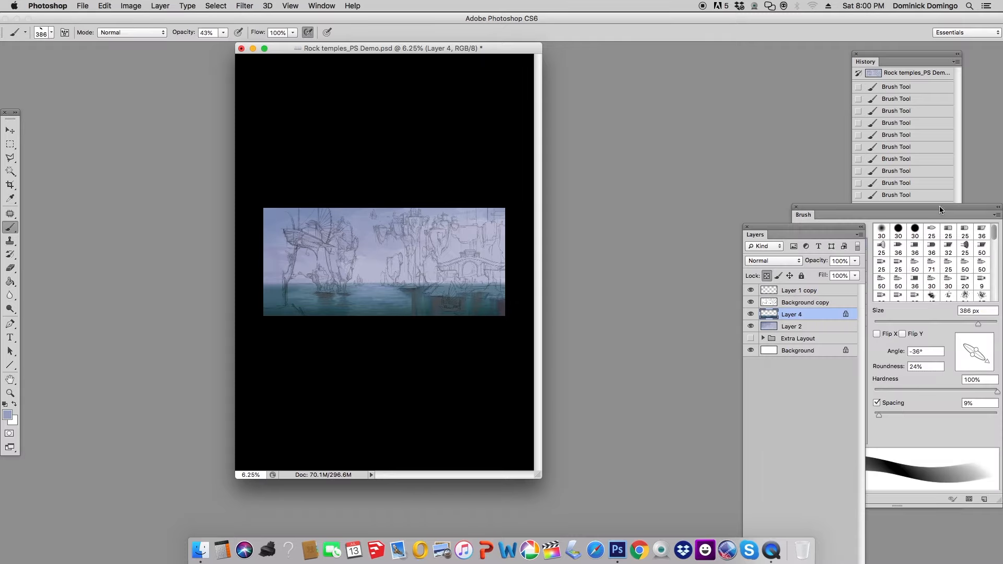
# Adjust the water's tint on Layer 4 with Color Balance
pyautogui.click(131, 5)
pyautogui.moveTo(159, 38)
pyautogui.click(262, 108)
pyautogui.moveTo(806, 167); pyautogui.dragTo(805, 167)
pyautogui.click(904, 164)
pyautogui.click(922, 128)
# Select Layer 2 and adjust the sky's saturation with Hue/Saturation
pyautogui.click(813, 328)
pyautogui.click(131, 6)
pyautogui.click(261, 97)
pyautogui.moveTo(697, 419)
pyautogui.mouseDown()
pyautogui.moveTo(689, 392)
pyautogui.moveTo(732, 391)
pyautogui.moveTo(711, 390)
pyautogui.mouseUp()
pyautogui.click(814, 307)
# Set the saturation of the sky's Blues to +29 with Hue/Saturation
pyautogui.click(132, 6)
pyautogui.click(262, 96)
pyautogui.click(650, 329)
pyautogui.click(651, 385)
pyautogui.click(667, 329)
pyautogui.click(659, 319)
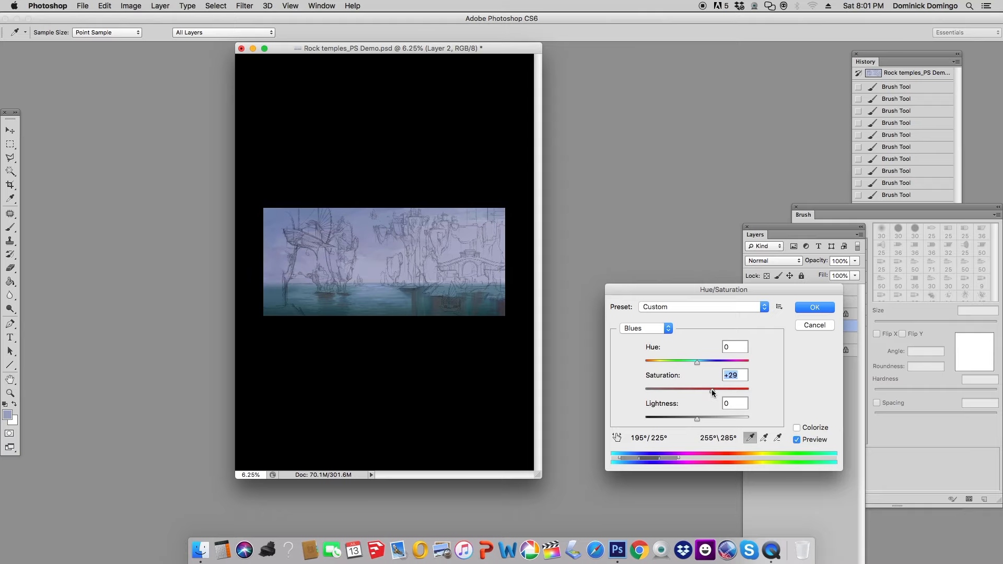
pyautogui.click(829, 307)
# Switch to the soft round brush and set it to 480 px and 23% opacity
pyautogui.click(51, 32)
pyautogui.click(79, 180)
pyautogui.moveTo(983, 324); pyautogui.dragTo(996, 322)
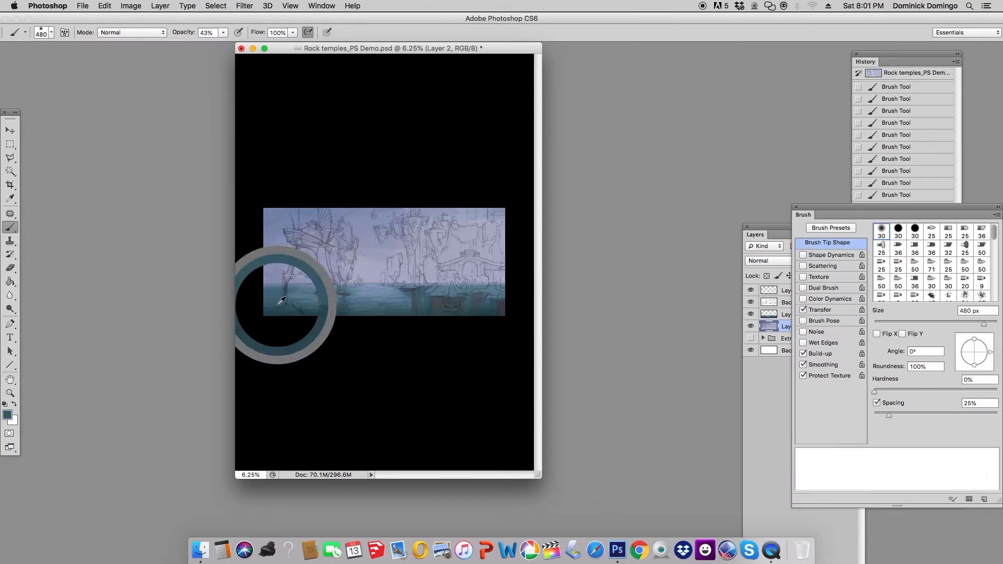
pyautogui.press('2')
pyautogui.press('3')
# Sample the sky blue and paint it softly over the left sky around the rock arch
pyautogui.keyDown('alt'); pyautogui.click(346, 228); pyautogui.keyUp('alt')
pyautogui.moveTo(298, 249); pyautogui.dragTo(284, 256)
pyautogui.moveTo(285, 256); pyautogui.dragTo(277, 243)
pyautogui.keyDown('alt'); pyautogui.click(286, 238); pyautogui.keyUp('alt')
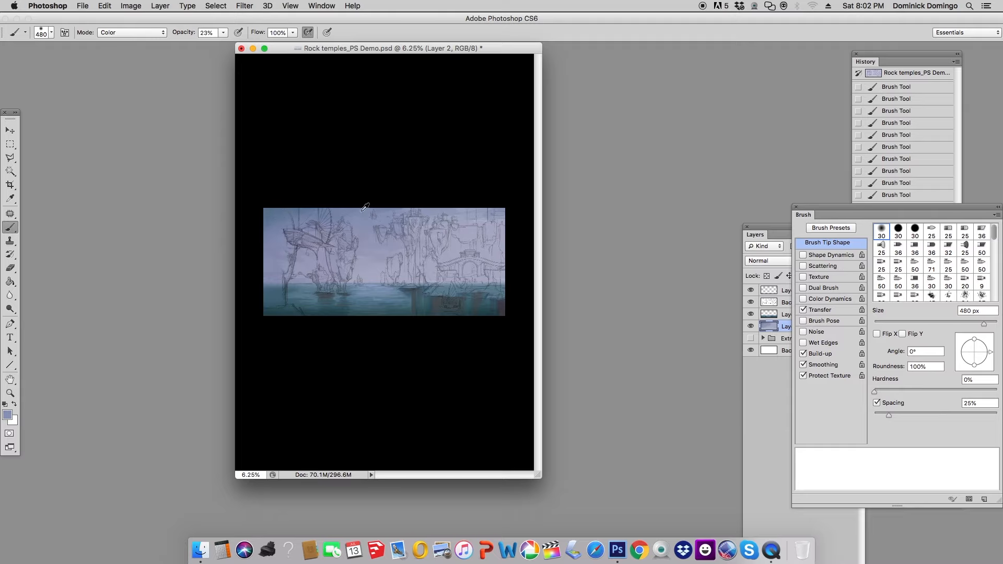
# Set the brush's blending mode to Dissolve and its opacity to 52%
pyautogui.click(144, 33)
pyautogui.click(146, 16)
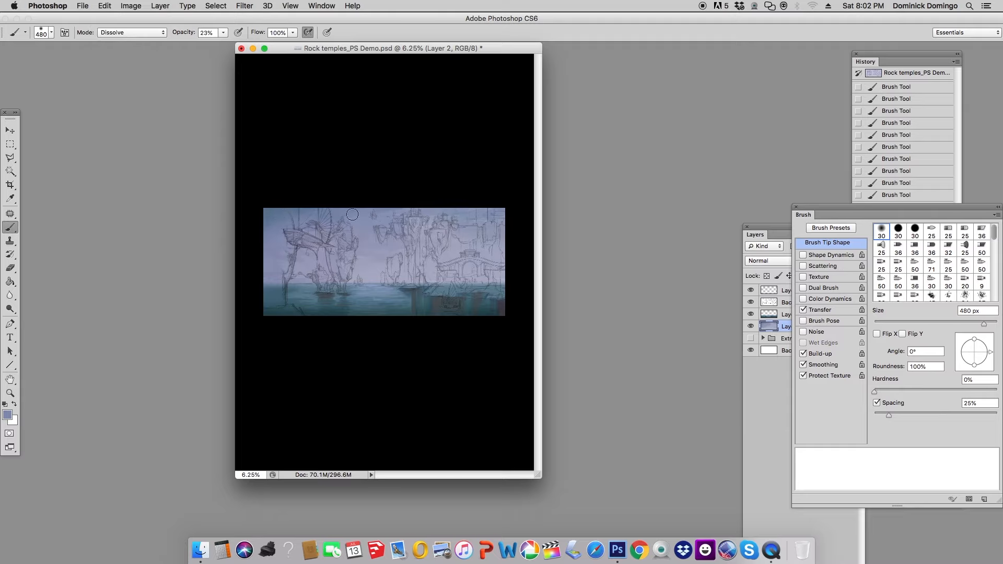
pyautogui.press('5')
pyautogui.press('2')
# Pick a pale lilac, paint it across the sky above the horizon and resample a sky color
pyautogui.click(7, 415)
pyautogui.click(909, 141)
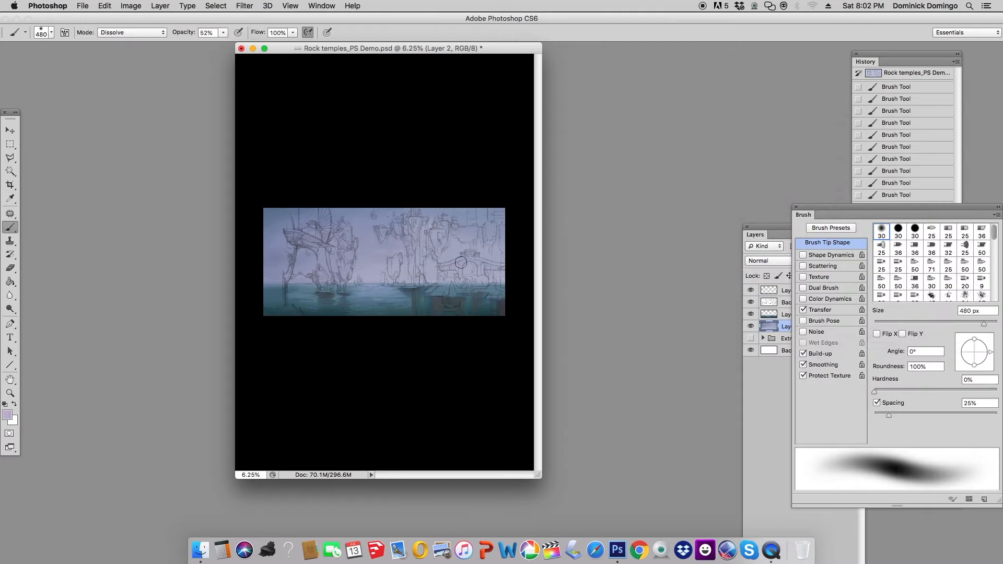
pyautogui.moveTo(384, 258); pyautogui.dragTo(337, 273)
pyautogui.keyDown('alt'); pyautogui.click(365, 236); pyautogui.keyUp('alt')
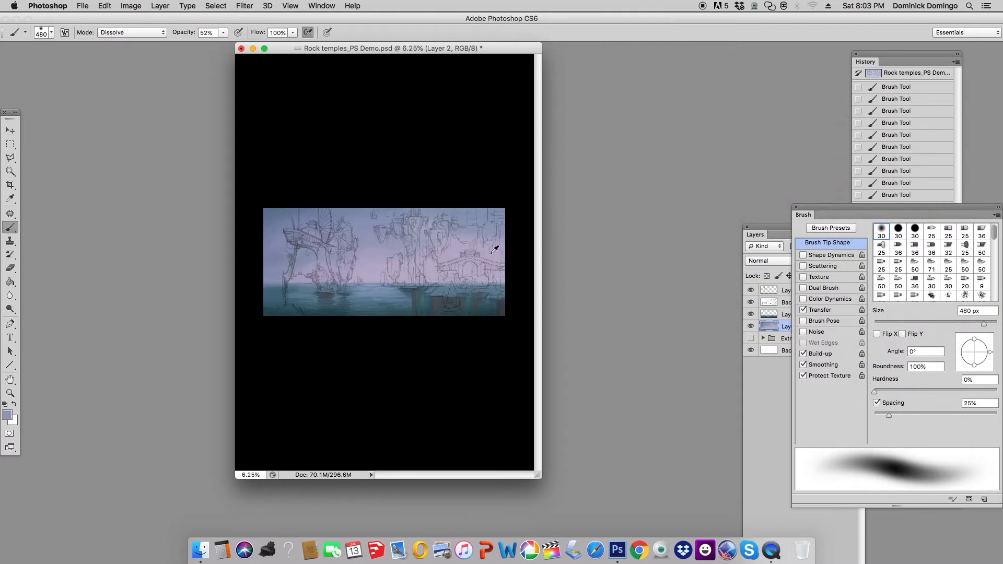
# Sample a lilac from the sky behind the line drawing and save the painting
pyautogui.keyDown('alt'); pyautogui.click(386, 262); pyautogui.keyUp('alt')
pyautogui.press('super+minus')
pyautogui.moveTo(438, 148); pyautogui.dragTo(614, 438)
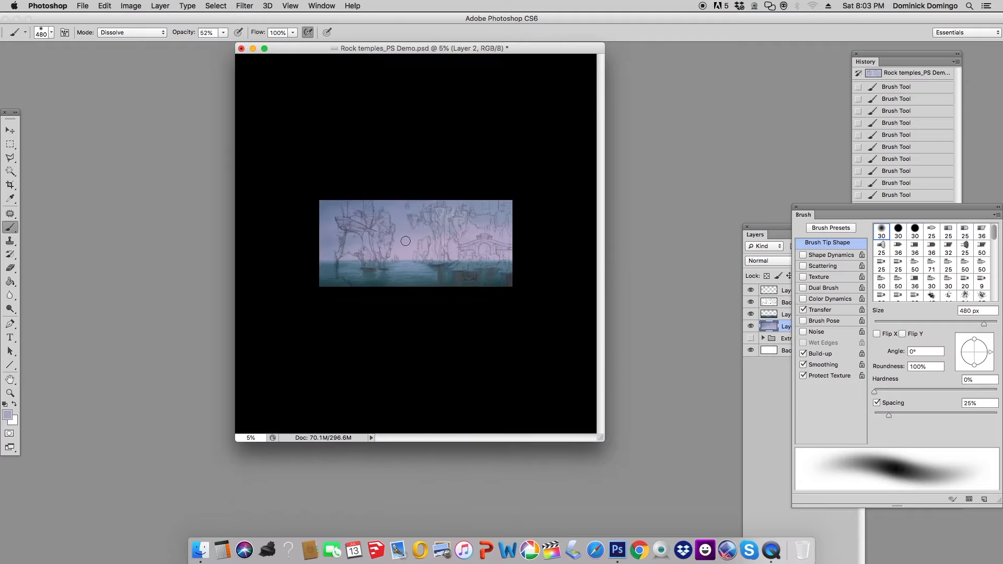
pyautogui.press('super+s')
# Choose the textured 500 brush tip, set it to 195 px with 48% spacing, and dab it in the central sky
pyautogui.click(51, 33)
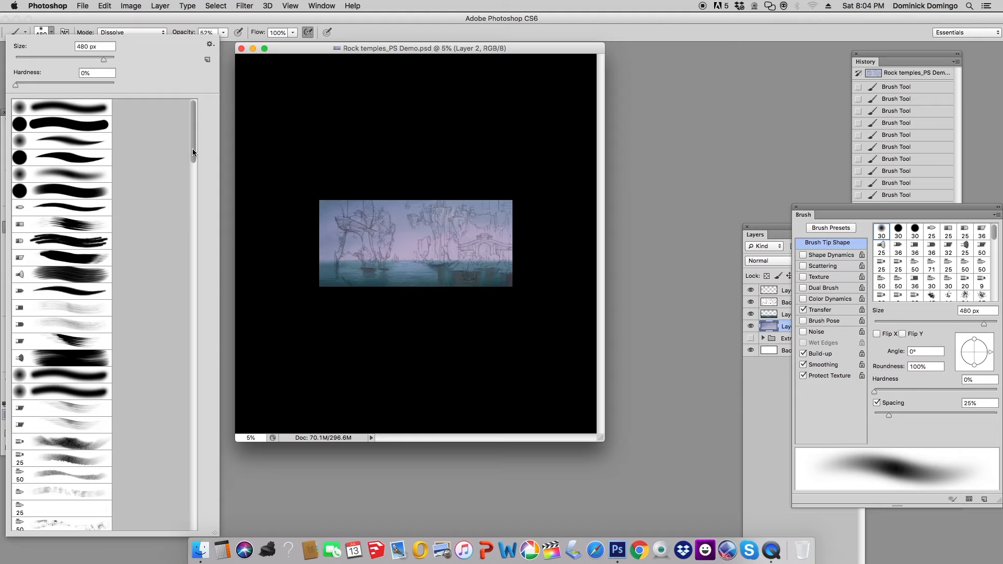
pyautogui.moveTo(193, 152); pyautogui.dragTo(193, 313)
pyautogui.doubleClick(63, 313)
pyautogui.moveTo(889, 416); pyautogui.dragTo(903, 415)
pyautogui.moveTo(985, 324); pyautogui.dragTo(965, 324)
pyautogui.click(416, 223)
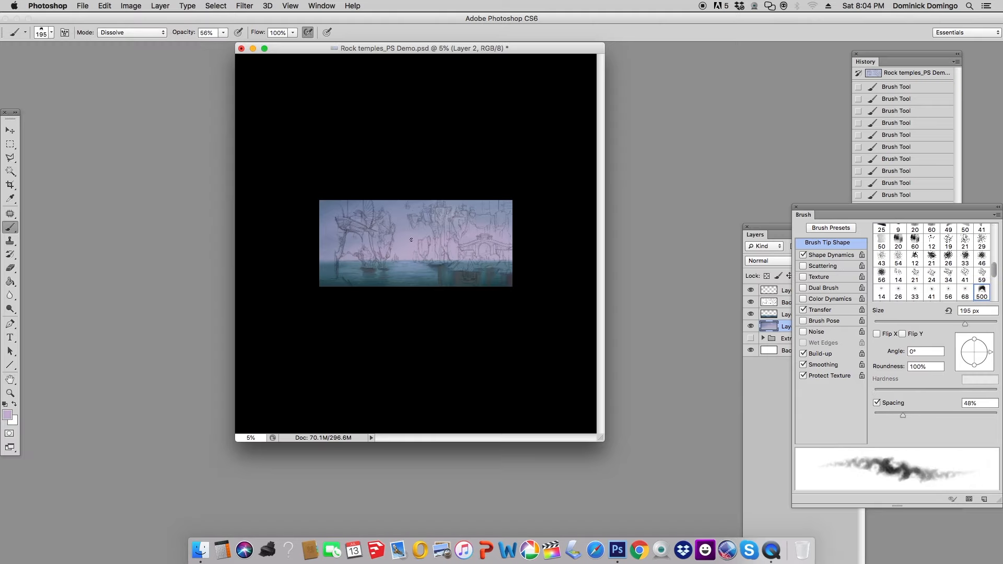
# Sample the sky lilac, mix a slightly darker, more saturated version, and set the brush spacing to 70%
pyautogui.keyDown('alt'); pyautogui.click(411, 238); pyautogui.keyUp('alt')
pyautogui.click(7, 415)
pyautogui.click(827, 241)
pyautogui.moveTo(815, 258); pyautogui.dragTo(816, 251)
pyautogui.click(826, 255)
pyautogui.moveTo(815, 181); pyautogui.dragTo(815, 186)
pyautogui.click(907, 142)
pyautogui.moveTo(907, 413); pyautogui.dragTo(917, 413)
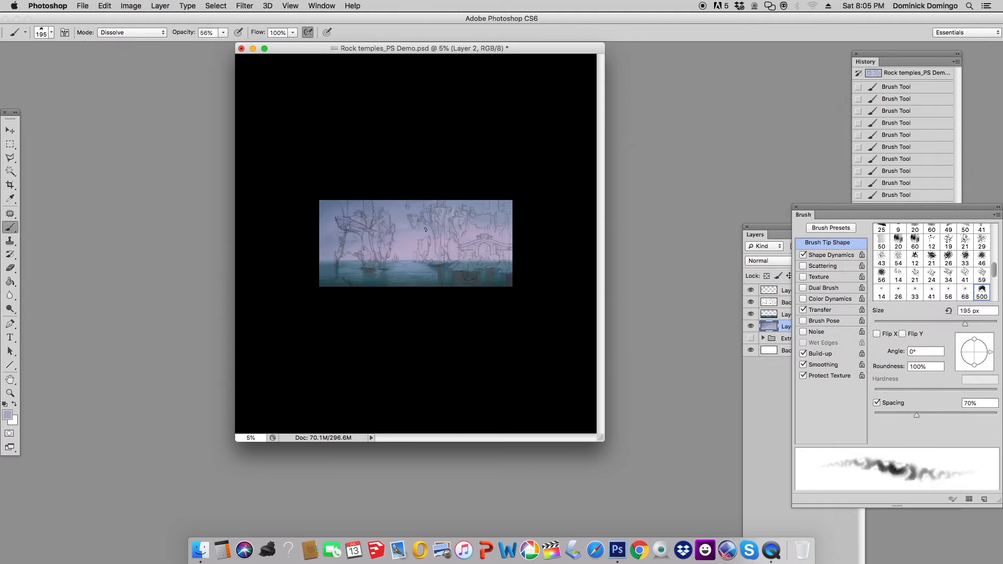
# Resample the central sky and shift the foreground color to a slightly more saturated lilac
pyautogui.keyDown('alt'); pyautogui.click(407, 234); pyautogui.keyUp('alt')
pyautogui.click(7, 415)
pyautogui.click(766, 261)
pyautogui.click(826, 240)
pyautogui.moveTo(815, 261); pyautogui.dragTo(816, 254)
pyautogui.click(827, 255)
pyautogui.click(908, 142)
# Sample the sky beside the central rock tower and mix a clearly more saturated tint from it
pyautogui.keyDown('alt'); pyautogui.click(422, 234); pyautogui.keyUp('alt')
pyautogui.click(7, 415)
pyautogui.click(750, 264)
pyautogui.click(827, 240)
pyautogui.moveTo(815, 261); pyautogui.dragTo(815, 248)
pyautogui.click(827, 255)
pyautogui.click(908, 142)
# Sample the sky colors by the central tower and set the brush to Normal mode at 35% opacity
pyautogui.keyDown('alt'); pyautogui.click(427, 238); pyautogui.keyUp('alt')
pyautogui.click(131, 32)
pyautogui.click(131, 23)
pyautogui.keyDown('alt'); pyautogui.click(413, 241); pyautogui.keyUp('alt')
pyautogui.press('3')
pyautogui.press('5')
# Set the brush opacity to 52% and sample the upper and lower sky between the rock formations
pyautogui.keyDown('alt'); pyautogui.click(400, 214); pyautogui.keyUp('alt')
pyautogui.press('5')
pyautogui.press('2')
pyautogui.keyDown('alt'); pyautogui.click(404, 240); pyautogui.keyUp('alt')
# Mix a warm salmon foreground color by raising the sampled color's saturation and brightness
pyautogui.click(8, 415)
pyautogui.click(672, 251)
pyautogui.click(824, 239)
pyautogui.moveTo(810, 253); pyautogui.dragTo(810, 232)
pyautogui.click(824, 255)
pyautogui.moveTo(810, 174); pyautogui.dragTo(810, 165)
pyautogui.click(896, 141)
# Step the painting back in the history to an earlier brush stroke
pyautogui.moveTo(900, 54); pyautogui.dragTo(902, 54)
pyautogui.click(902, 279)
pyautogui.click(903, 255)
pyautogui.click(10, 394)
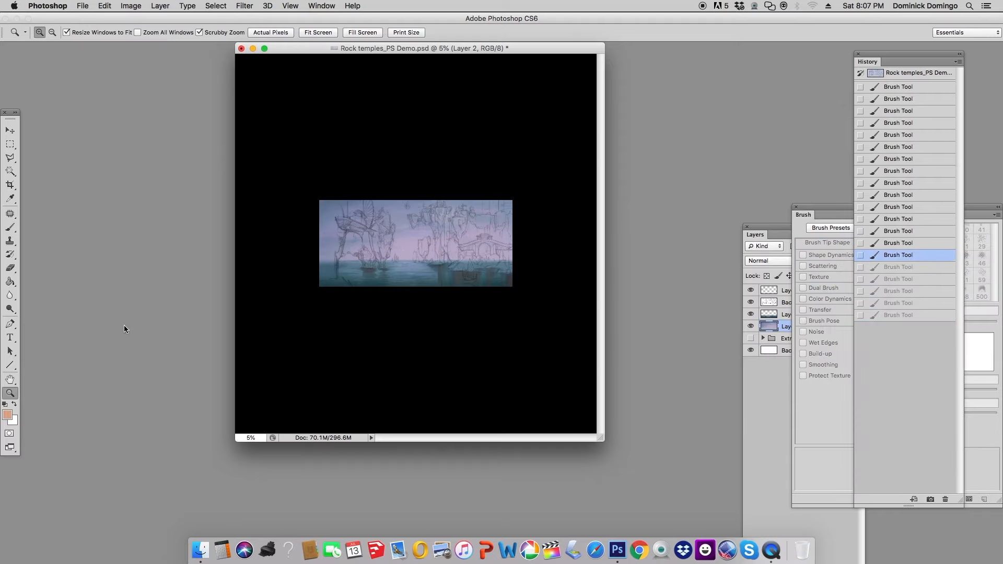
# Brighten the foreground color to a light peach and set the brush opacity to 64%
pyautogui.click(7, 415)
pyautogui.click(810, 155)
pyautogui.click(907, 142)
pyautogui.press('6')
pyautogui.press('4')
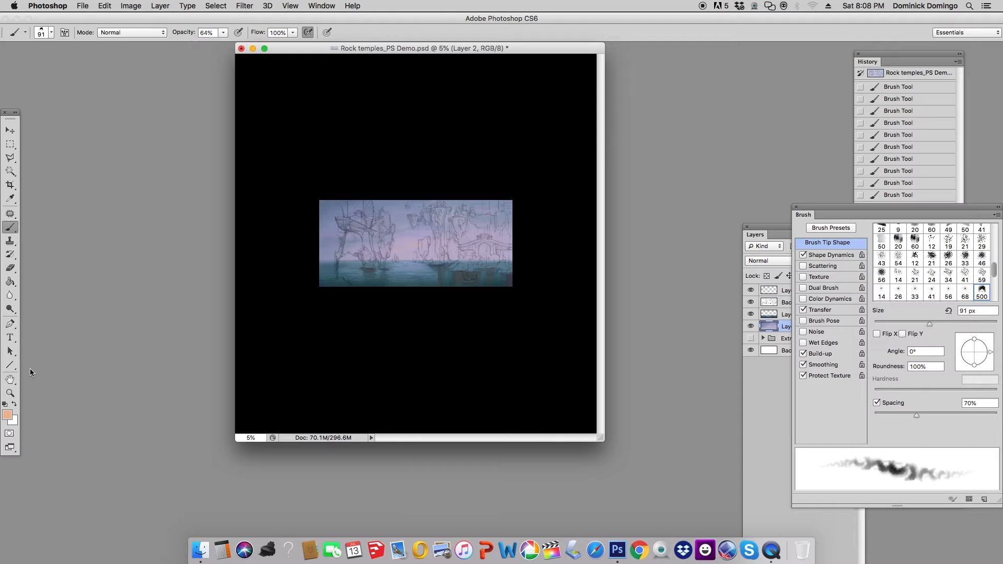
# Pick a pale yellow, paint a thin cloud streak above the horizon with 90% brush spacing, and resample the sky pink
pyautogui.click(7, 416)
pyautogui.click(681, 230)
pyautogui.moveTo(813, 156); pyautogui.dragTo(818, 146)
pyautogui.click(824, 240)
pyautogui.click(907, 143)
pyautogui.moveTo(917, 416); pyautogui.dragTo(929, 416)
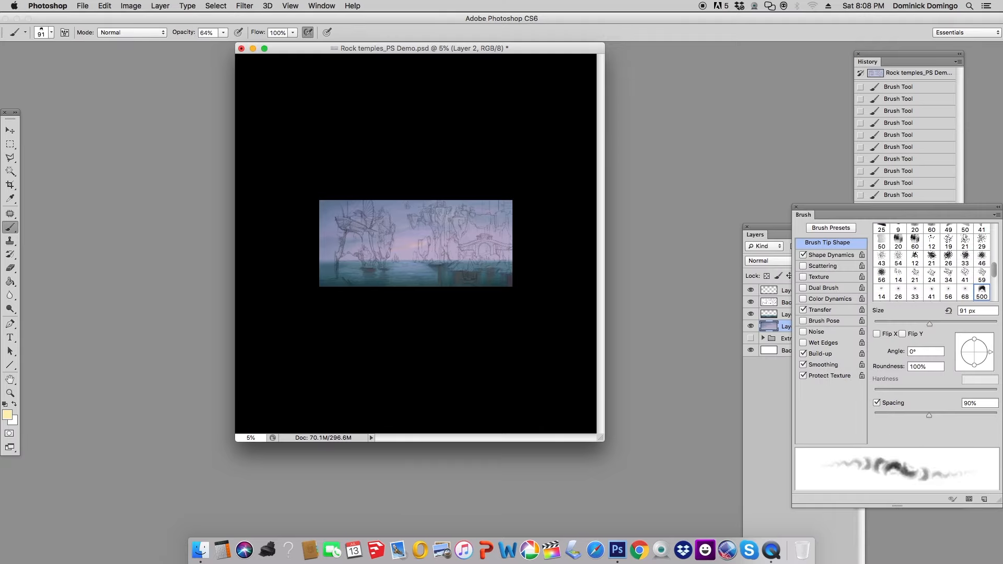
pyautogui.keyDown('alt'); pyautogui.click(419, 240); pyautogui.keyUp('alt')
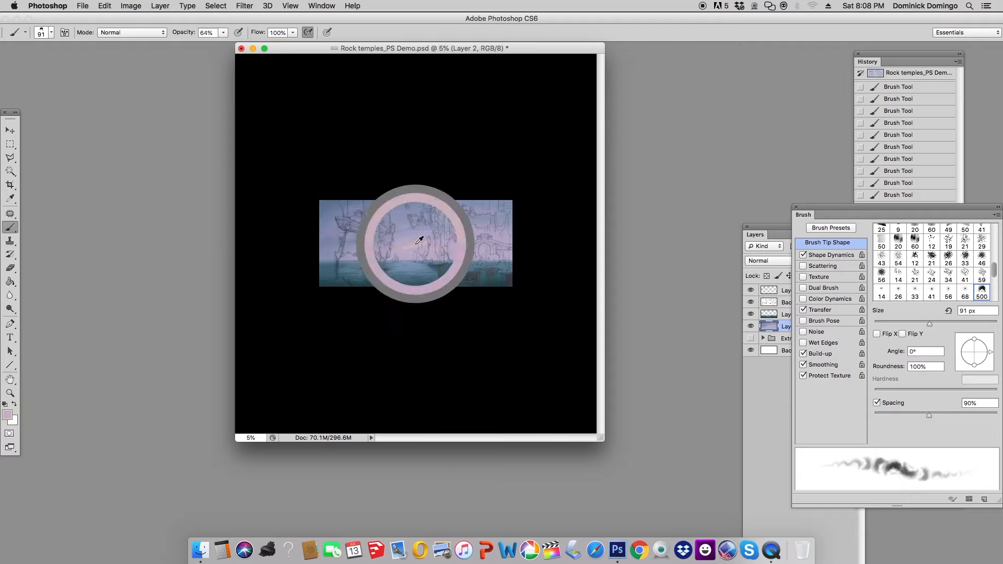
# Select the water layer, Layer 4, and shift its colors with a Color Balance adjustment
pyautogui.click(786, 314)
pyautogui.press('super+u')
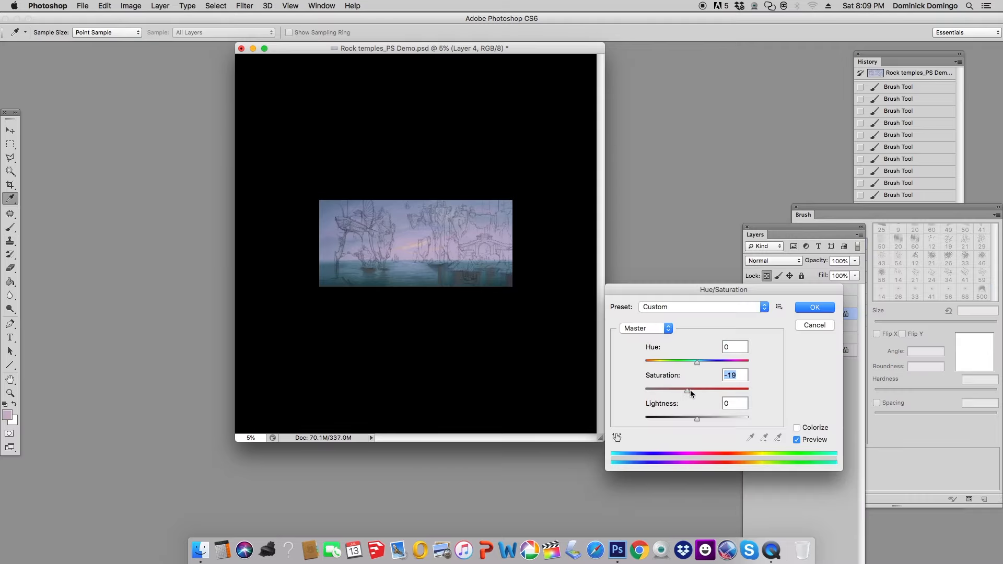
pyautogui.press('Escape')
pyautogui.click(130, 6)
pyautogui.moveTo(157, 38)
pyautogui.click(300, 112)
pyautogui.moveTo(806, 166); pyautogui.dragTo(808, 179)
pyautogui.click(823, 136)
pyautogui.press('Return')
# Switch to the soft round brush at 463 px for softening the sky on Layer 2, and save the painting
pyautogui.press('b')
pyautogui.click(51, 33)
pyautogui.moveTo(219, 156); pyautogui.dragTo(216, 5)
pyautogui.doubleClick(19, 128)
pyautogui.keyDown('super'); pyautogui.click(452, 256); pyautogui.keyUp('super')
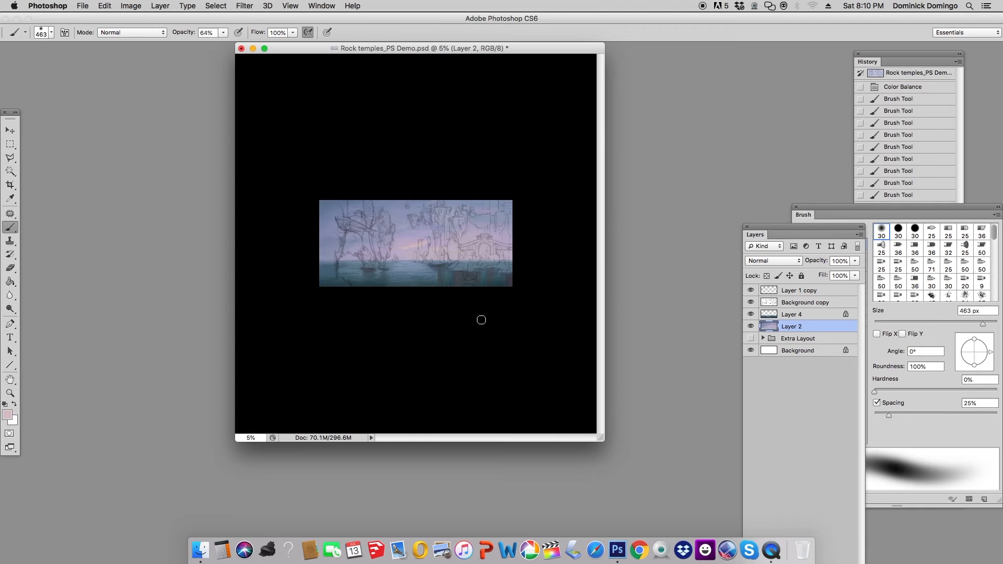
pyautogui.press('super+s')
# Lasso the hanging rock masses on the left side of the central rock tower
pyautogui.press('z')
pyautogui.moveTo(259, 315); pyautogui.dragTo(319, 314)
pyautogui.press('l')
pyautogui.press('l')
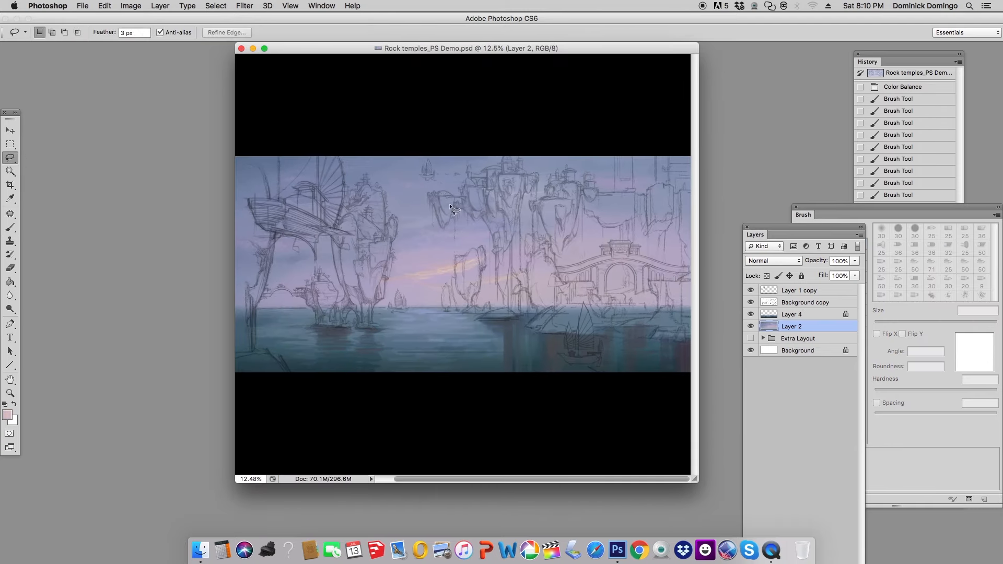
pyautogui.moveTo(458, 189); pyautogui.dragTo(481, 195)
pyautogui.press('z')
pyautogui.press('l')
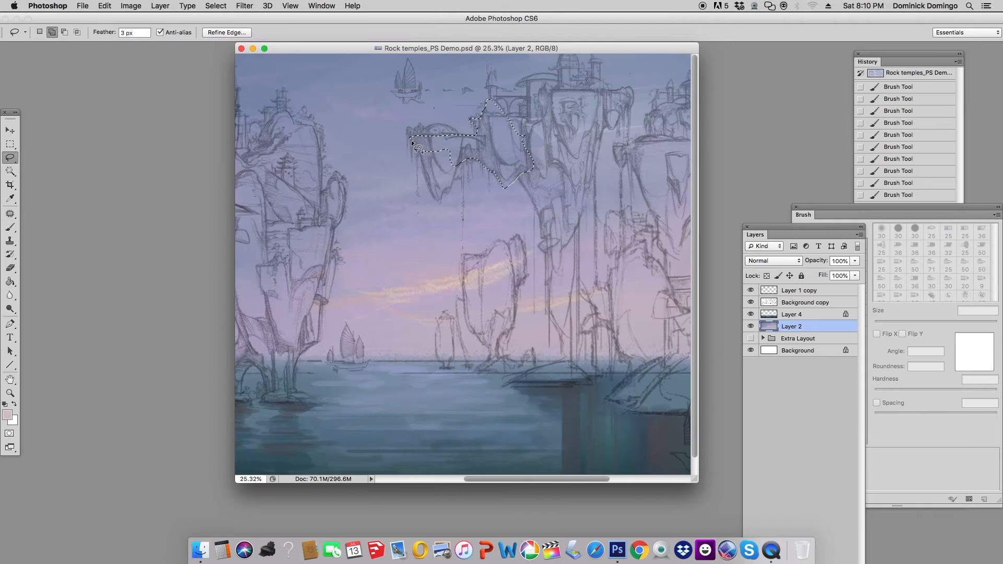
pyautogui.moveTo(447, 153)
pyautogui.mouseDown()
pyautogui.moveTo(426, 180)
pyautogui.moveTo(435, 194)
pyautogui.mouseUp()
pyautogui.moveTo(472, 163); pyautogui.dragTo(475, 166)
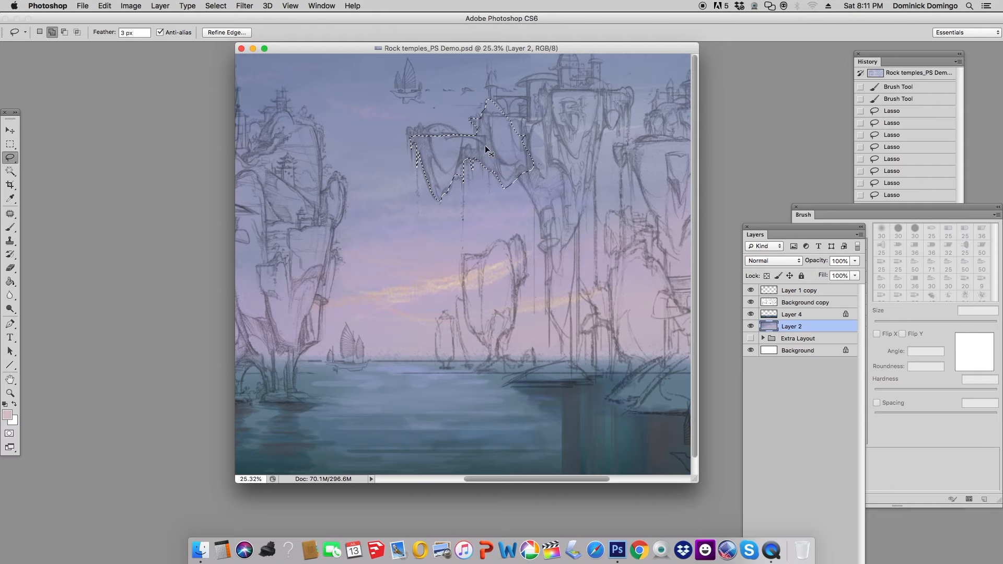
# Extend the lasso selection over the tower's top and down its column to the flat rock at the waterline
pyautogui.moveTo(522, 115)
pyautogui.mouseDown()
pyautogui.moveTo(554, 128)
pyautogui.moveTo(555, 90)
pyautogui.mouseUp()
pyautogui.moveTo(633, 99)
pyautogui.mouseDown()
pyautogui.moveTo(618, 113)
pyautogui.moveTo(627, 133)
pyautogui.moveTo(625, 106)
pyautogui.moveTo(596, 161)
pyautogui.moveTo(596, 212)
pyautogui.moveTo(544, 236)
pyautogui.moveTo(547, 272)
pyautogui.moveTo(575, 225)
pyautogui.moveTo(571, 345)
pyautogui.moveTo(614, 228)
pyautogui.mouseUp()
pyautogui.press('super+z')
pyautogui.moveTo(569, 360)
pyautogui.mouseDown()
pyautogui.moveTo(539, 382)
pyautogui.moveTo(516, 378)
pyautogui.moveTo(551, 369)
pyautogui.moveTo(572, 388)
pyautogui.moveTo(564, 369)
pyautogui.moveTo(653, 370)
pyautogui.moveTo(578, 372)
pyautogui.mouseUp()
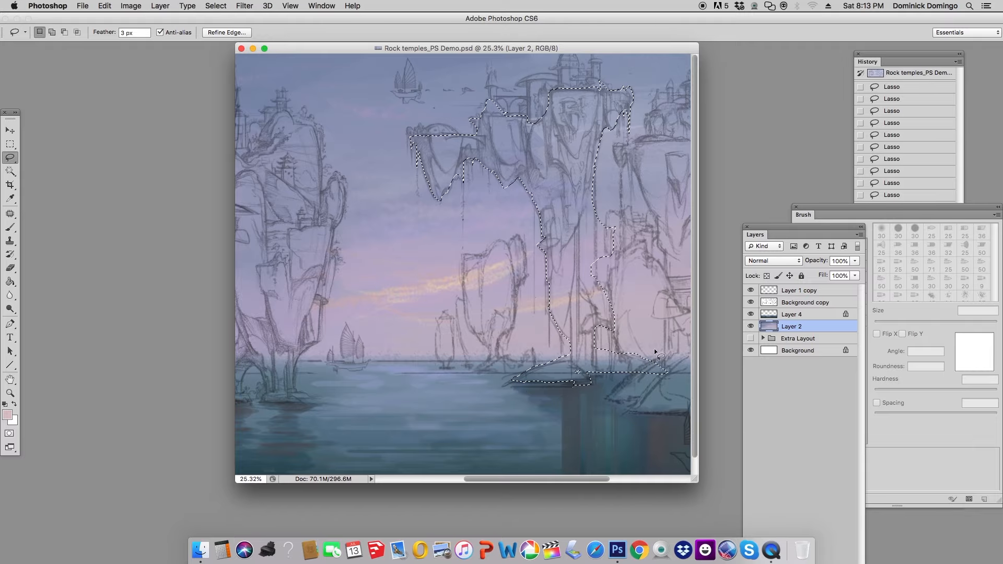
# Copy the selected rock tower area from the sky onto a new layer
pyautogui.press('super+j')
pyautogui.press('super+minus')
pyautogui.press('super+minus')
pyautogui.press('super+minus')
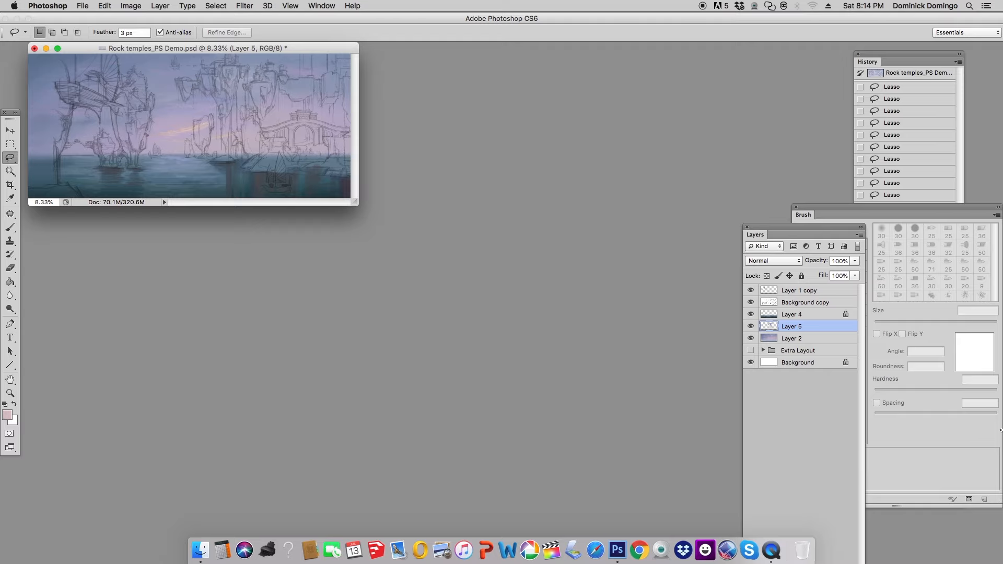
# Duplicate the rock tower layer and set the copy to Color blending at 44% opacity
pyautogui.press('super+j')
pyautogui.click(773, 260)
pyautogui.click(767, 338)
pyautogui.click(855, 261)
# Lock the transparent pixels of Layer 5 and switch to the Paint Bucket tool
pyautogui.click(809, 341)
pyautogui.click(10, 282)
pyautogui.press('/')
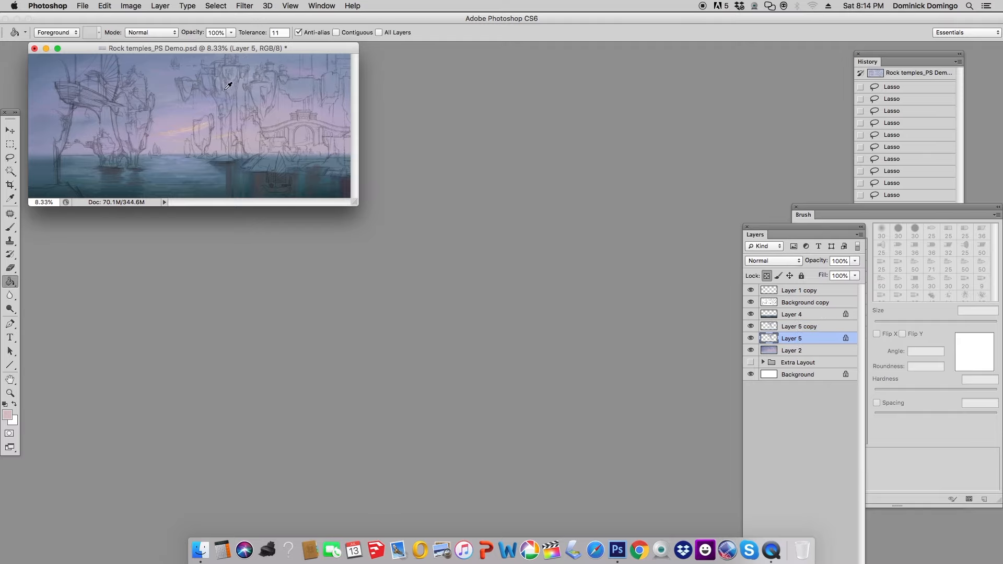
# Sample the blue on the rock tower and turn it into a dark, muted mauve foreground color
pyautogui.keyDown('alt'); pyautogui.click(225, 90); pyautogui.keyUp('alt')
pyautogui.click(7, 415)
pyautogui.moveTo(774, 240); pyautogui.dragTo(798, 231)
pyautogui.moveTo(816, 237); pyautogui.dragTo(815, 257)
pyautogui.click(826, 224)
pyautogui.click(818, 175)
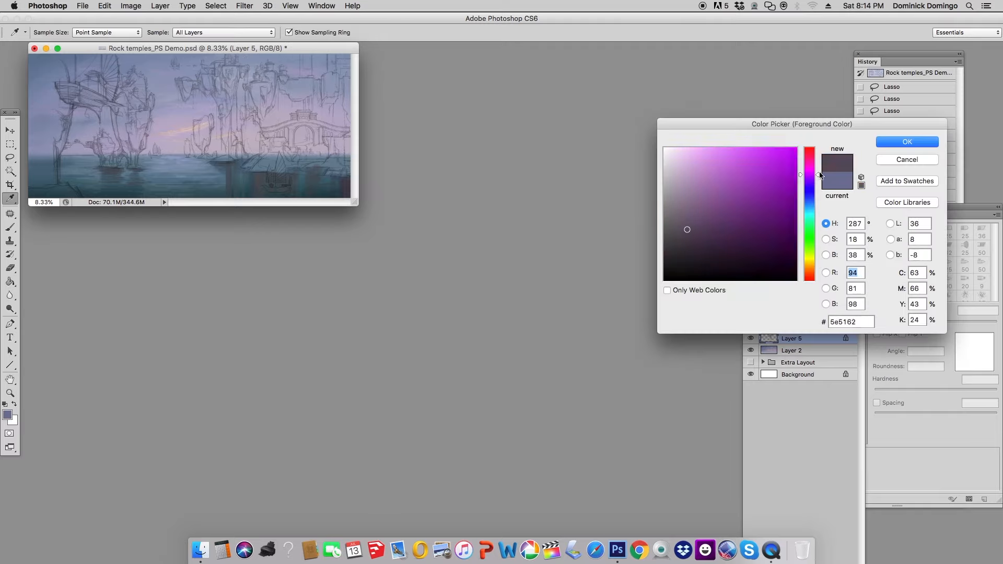
pyautogui.moveTo(819, 175); pyautogui.dragTo(819, 155)
pyautogui.click(826, 240)
pyautogui.click(826, 255)
pyautogui.moveTo(818, 230); pyautogui.dragTo(818, 259)
pyautogui.click(826, 239)
pyautogui.click(907, 142)
# Try filling the rock tower with the dark mauve and undo the fill
pyautogui.click(233, 126)
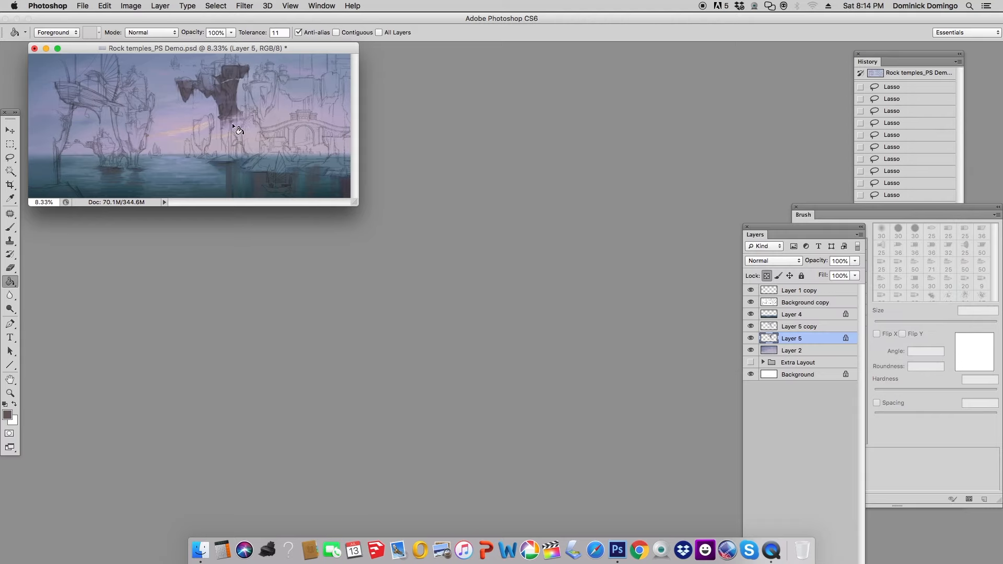
pyautogui.press('super+z')
# Paint the rock tower dark mauve with a 463 px brush at -47° angle, 32% roundness, 73% hardness and 9% spacing
pyautogui.click(10, 228)
pyautogui.moveTo(355, 203); pyautogui.dragTo(532, 365)
pyautogui.click(51, 32)
pyautogui.click(975, 345)
pyautogui.moveTo(975, 342); pyautogui.dragTo(975, 348)
pyautogui.moveTo(989, 353); pyautogui.dragTo(986, 364)
pyautogui.moveTo(334, 152); pyautogui.dragTo(256, 165)
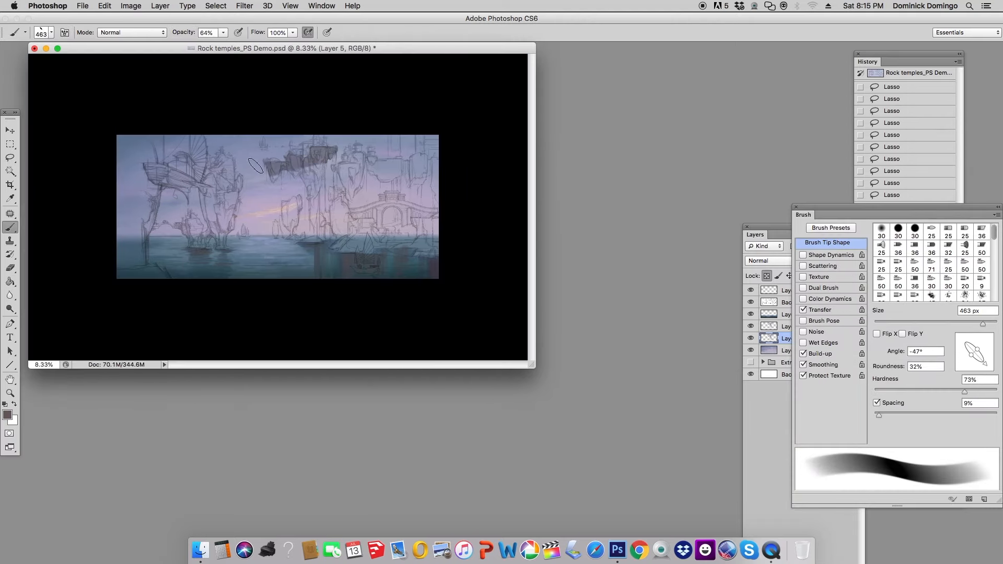
pyautogui.moveTo(316, 166); pyautogui.dragTo(324, 238)
# Move Layer 5 and Layer 5 copy above the water layer, Layer 4, and save the painting
pyautogui.keyDown('shift'); pyautogui.click(785, 328); pyautogui.keyUp('shift')
pyautogui.moveTo(785, 328); pyautogui.dragTo(786, 308)
pyautogui.press('super+s')
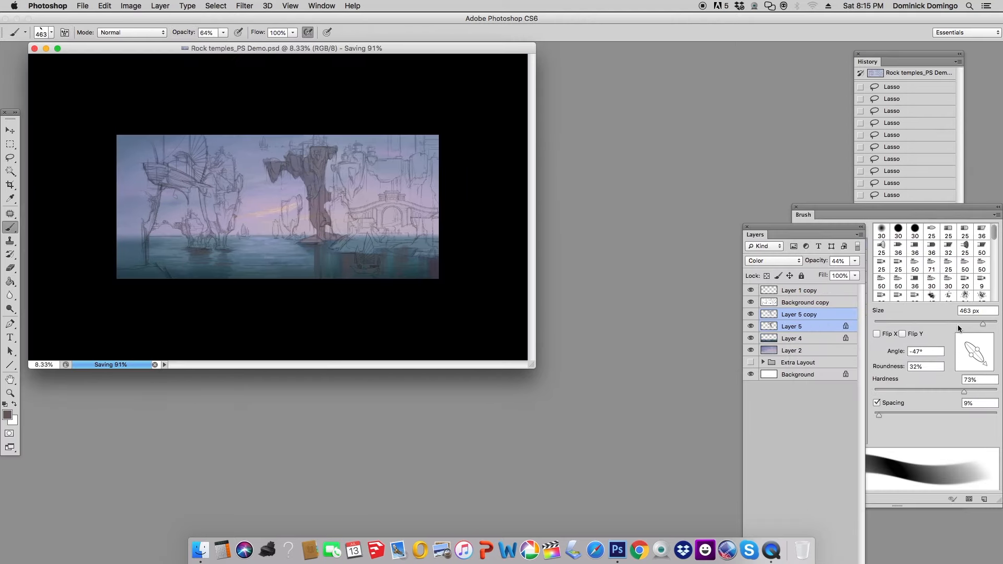
# Paint across the rock tower's flat base at the waterline on Layer 5 with a smaller brush
pyautogui.click(959, 324)
pyautogui.click(800, 328)
pyautogui.moveTo(308, 240); pyautogui.dragTo(345, 238)
# Set the brush to 136 px with 50% hardness, a -32° angle and 64% roundness
pyautogui.click(937, 323)
pyautogui.moveTo(985, 364)
pyautogui.mouseDown()
pyautogui.moveTo(960, 360)
pyautogui.moveTo(936, 391)
pyautogui.mouseUp()
pyautogui.moveTo(972, 349); pyautogui.dragTo(969, 345)
pyautogui.moveTo(961, 360)
pyautogui.mouseDown()
pyautogui.moveTo(985, 368)
pyautogui.moveTo(991, 354)
pyautogui.mouseUp()
# Adjust the foreground color to a dark mauve for the rock and return to the Brush tool
pyautogui.click(7, 415)
pyautogui.click(785, 222)
pyautogui.click(826, 255)
pyautogui.click(907, 141)
pyautogui.click(7, 415)
pyautogui.click(909, 143)
pyautogui.press('b')
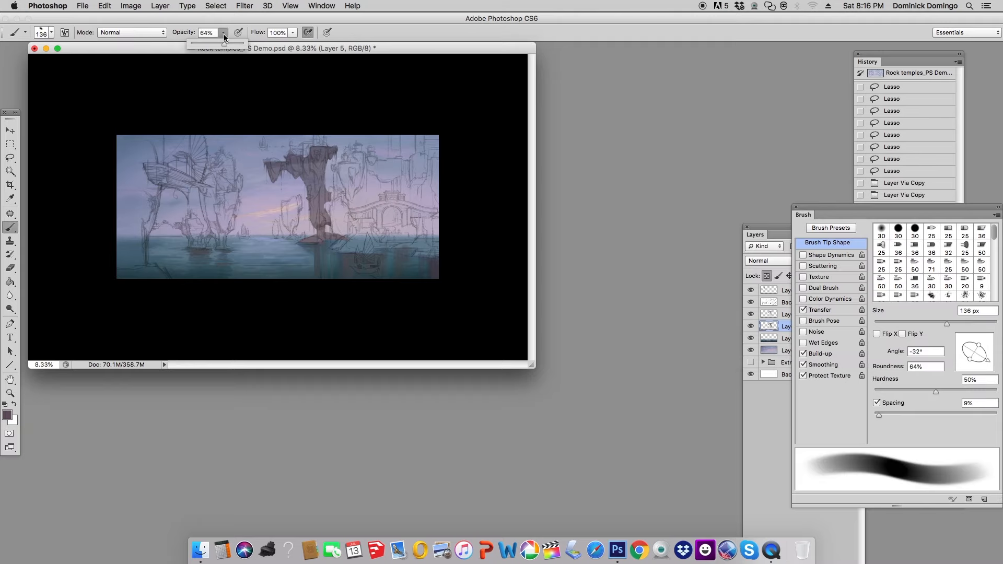
# Set the brush opacity to 29%, sample the rock's mauve and shade the tower's upper overhang
pyautogui.click(223, 33)
pyautogui.moveTo(223, 46); pyautogui.dragTo(230, 45)
pyautogui.keyDown('alt'); pyautogui.click(324, 162); pyautogui.keyUp('alt')
pyautogui.moveTo(294, 164); pyautogui.dragTo(328, 180)
# Pick a dark purple foreground color for the rock's shadows
pyautogui.click(8, 414)
pyautogui.click(777, 257)
pyautogui.click(909, 142)
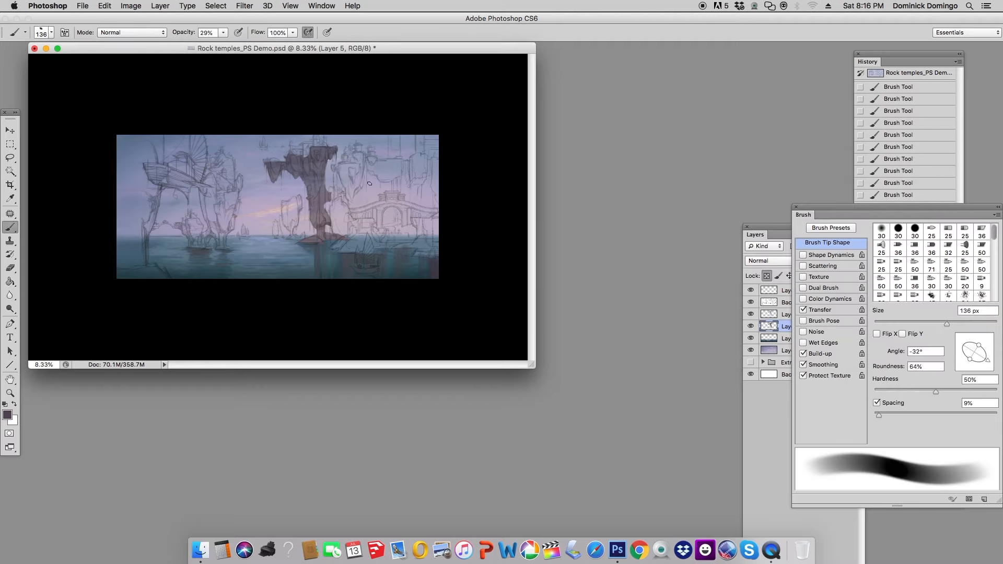
# Set the brush to 66 px with a 2° angle and 36% roundness, and save the painting
pyautogui.moveTo(979, 345); pyautogui.dragTo(976, 348)
pyautogui.moveTo(988, 360)
pyautogui.mouseDown()
pyautogui.moveTo(976, 346)
pyautogui.moveTo(991, 352)
pyautogui.mouseUp()
pyautogui.moveTo(947, 324); pyautogui.dragTo(914, 324)
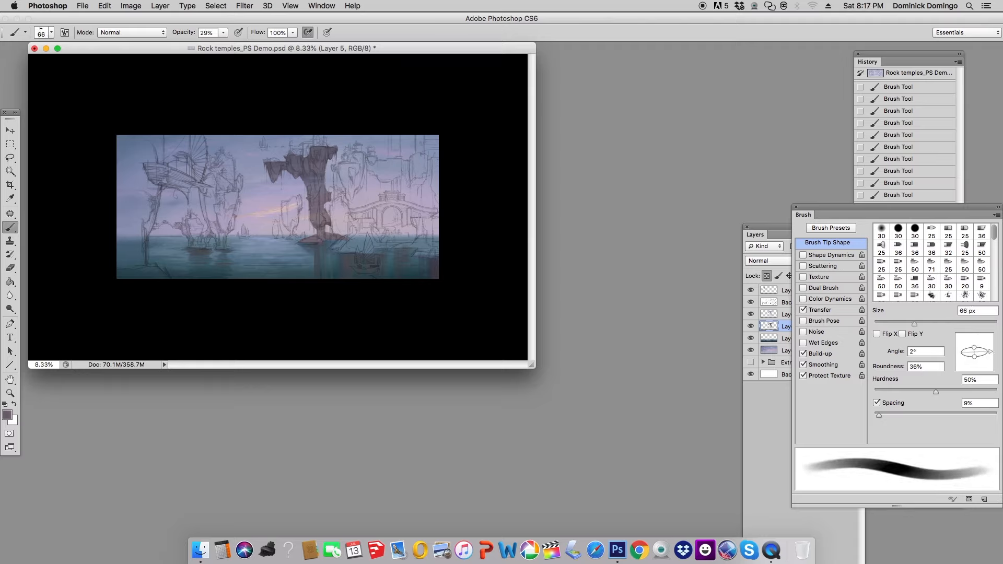
pyautogui.press('super+s')
# Merge Layer 5 copy down into Layer 5 and switch to the Magic Wand tool
pyautogui.click(785, 316)
pyautogui.press('super+e')
pyautogui.click(9, 172)
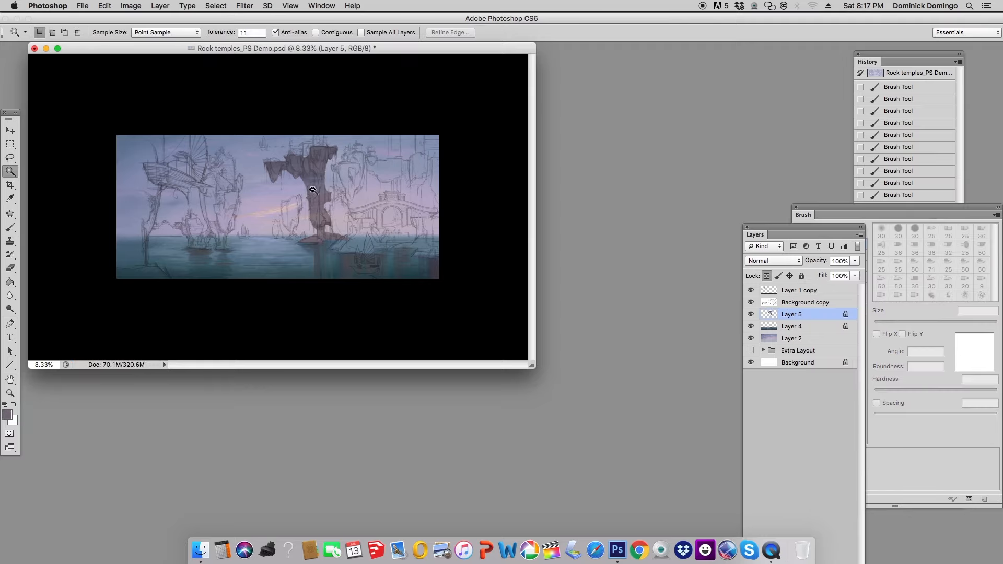
# Copy the rock tower's area from Layer 2 onto a new layer, merge it with the tower's Layer 5, and save
pyautogui.click(314, 190)
pyautogui.click(832, 343)
pyautogui.press('super+j')
pyautogui.moveTo(789, 339); pyautogui.dragTo(786, 320)
pyautogui.click(793, 315)
pyautogui.press('super+e')
pyautogui.press('super+s')
# Lasso the upper edge of the hanging rock formations beside the tower with a 3 px feather
pyautogui.click(10, 393)
pyautogui.moveTo(370, 196); pyautogui.dragTo(413, 168)
pyautogui.press('l')
pyautogui.moveTo(295, 126)
pyautogui.mouseDown()
pyautogui.moveTo(287, 131)
pyautogui.moveTo(312, 126)
pyautogui.mouseUp()
pyautogui.moveTo(308, 125); pyautogui.dragTo(315, 123)
pyautogui.moveTo(313, 124)
pyautogui.mouseDown()
pyautogui.moveTo(301, 121)
pyautogui.moveTo(331, 117)
pyautogui.moveTo(306, 118)
pyautogui.mouseUp()
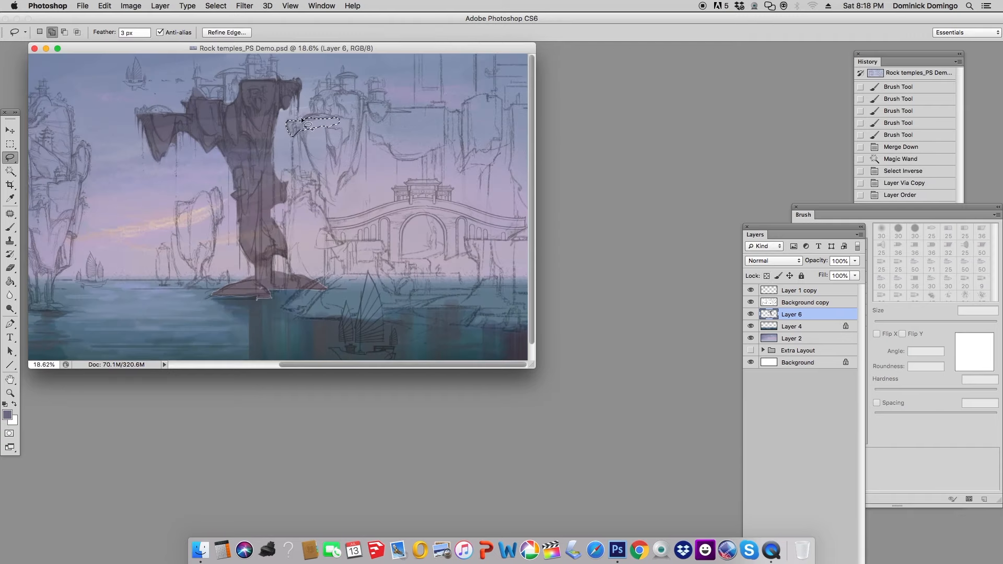
pyautogui.moveTo(364, 97)
pyautogui.mouseDown()
pyautogui.moveTo(351, 124)
pyautogui.moveTo(309, 103)
pyautogui.moveTo(337, 92)
pyautogui.mouseUp()
pyautogui.moveTo(338, 92)
pyautogui.mouseDown()
pyautogui.moveTo(364, 99)
pyautogui.moveTo(364, 111)
pyautogui.mouseUp()
pyautogui.moveTo(365, 109)
pyautogui.mouseDown()
pyautogui.moveTo(446, 112)
pyautogui.moveTo(445, 148)
pyautogui.mouseUp()
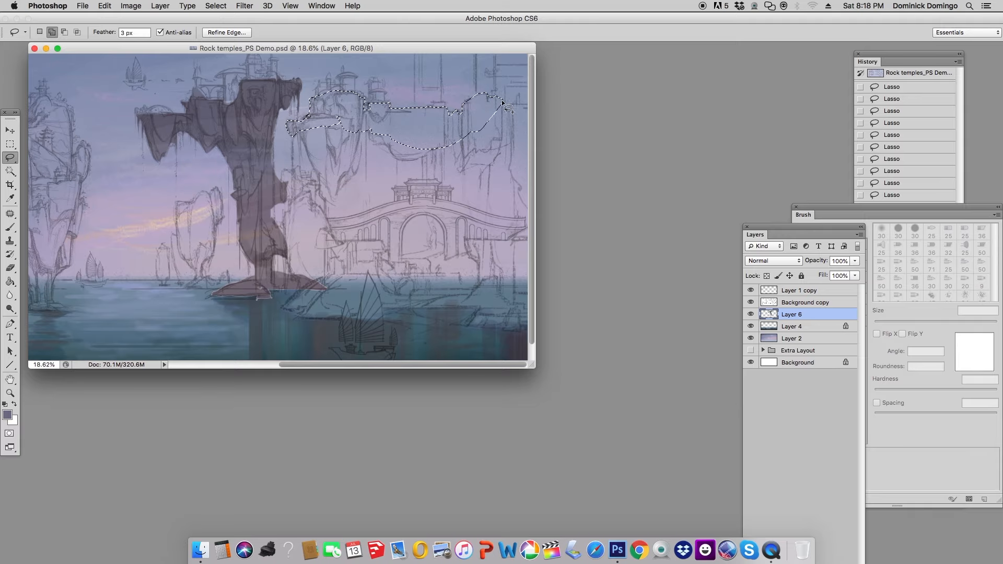
# Extend the lasso selection down the hanging rocks, around the small rock and bridge, and along the shoreline rocks
pyautogui.moveTo(302, 129)
pyautogui.mouseDown()
pyautogui.moveTo(300, 147)
pyautogui.moveTo(325, 170)
pyautogui.moveTo(320, 129)
pyautogui.mouseUp()
pyautogui.keyDown('super'); pyautogui.click(305, 168); pyautogui.keyUp('super')
pyautogui.moveTo(280, 169)
pyautogui.mouseDown()
pyautogui.moveTo(298, 209)
pyautogui.moveTo(307, 147)
pyautogui.mouseUp()
pyautogui.moveTo(333, 205); pyautogui.dragTo(525, 223)
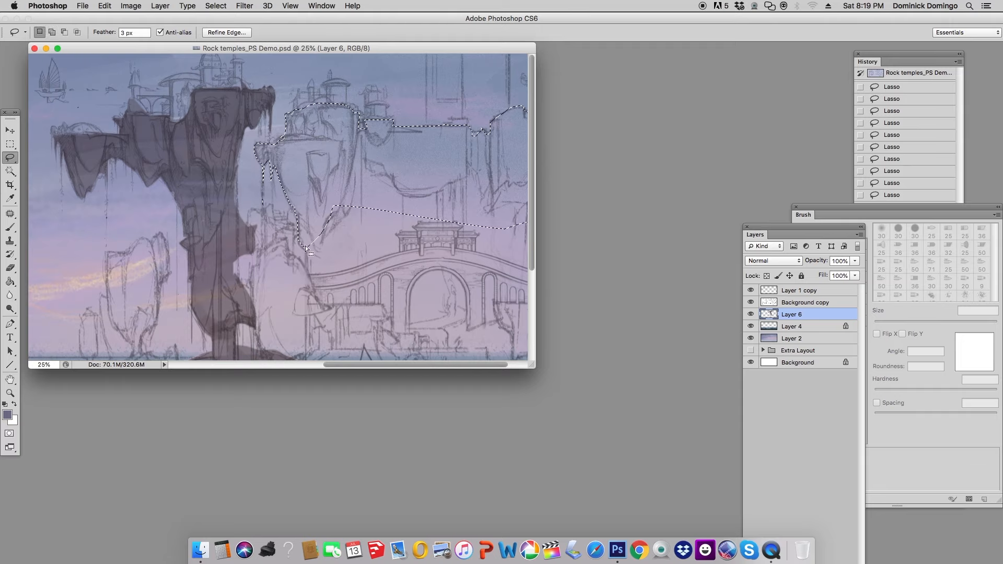
pyautogui.moveTo(256, 361); pyautogui.dragTo(335, 257)
pyautogui.moveTo(253, 263)
pyautogui.mouseDown()
pyautogui.moveTo(264, 361)
pyautogui.moveTo(251, 351)
pyautogui.mouseUp()
pyautogui.moveTo(532, 245)
pyautogui.mouseDown()
pyautogui.moveTo(536, 393)
pyautogui.moveTo(571, 518)
pyautogui.mouseUp()
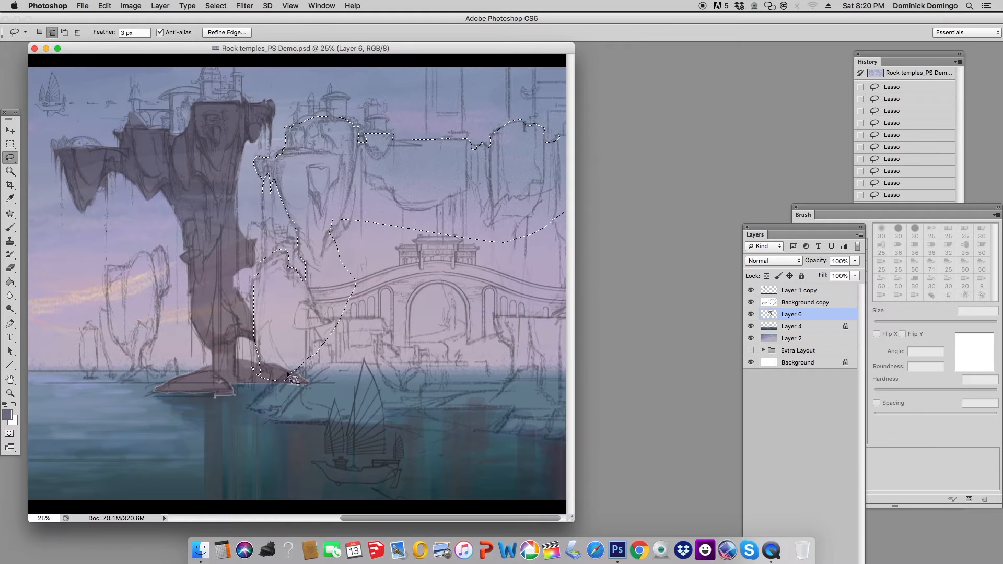
pyautogui.moveTo(287, 371)
pyautogui.mouseDown()
pyautogui.moveTo(351, 362)
pyautogui.moveTo(354, 285)
pyautogui.mouseUp()
pyautogui.moveTo(407, 361); pyautogui.dragTo(515, 327)
pyautogui.moveTo(284, 405)
pyautogui.mouseDown()
pyautogui.moveTo(339, 421)
pyautogui.moveTo(520, 404)
pyautogui.moveTo(567, 435)
pyautogui.moveTo(570, 408)
pyautogui.moveTo(518, 407)
pyautogui.moveTo(460, 422)
pyautogui.moveTo(467, 431)
pyautogui.moveTo(465, 400)
pyautogui.moveTo(347, 297)
pyautogui.moveTo(540, 339)
pyautogui.mouseUp()
# Copy the selected area of Layer 2 to a new layer and place it above Layer 6
pyautogui.click(792, 339)
pyautogui.press('super+j')
pyautogui.moveTo(792, 338); pyautogui.dragTo(788, 309)
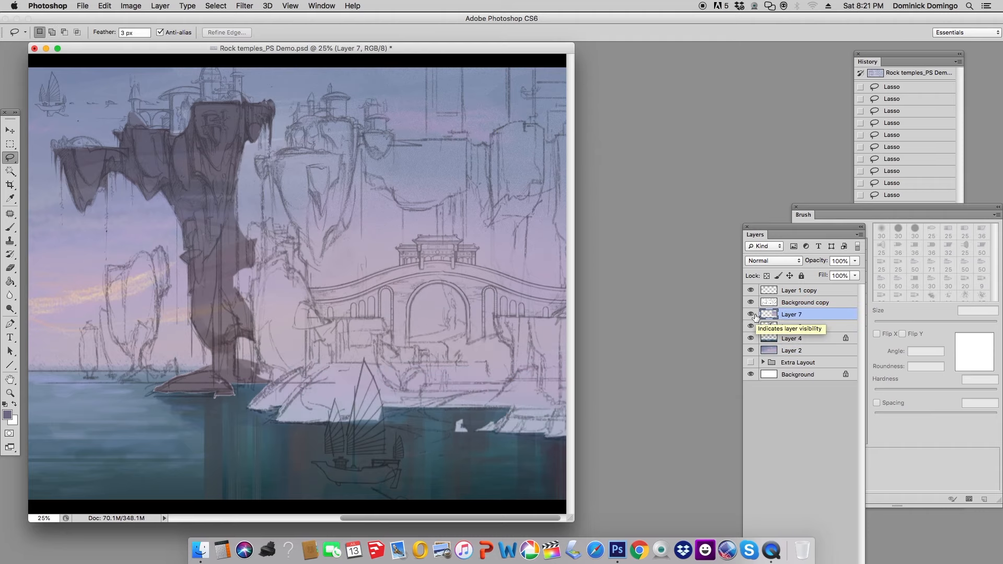
# Duplicate Layer 7, set the copy's blend mode to Color, and select the original Layer 7
pyautogui.press('super+minus')
pyautogui.press('super+minus')
pyautogui.press('super+minus')
pyautogui.press('super+j')
pyautogui.click(772, 261)
pyautogui.click(757, 501)
pyautogui.moveTo(356, 203)
pyautogui.mouseDown()
pyautogui.moveTo(415, 312)
pyautogui.moveTo(533, 474)
pyautogui.mouseUp()
pyautogui.click(789, 327)
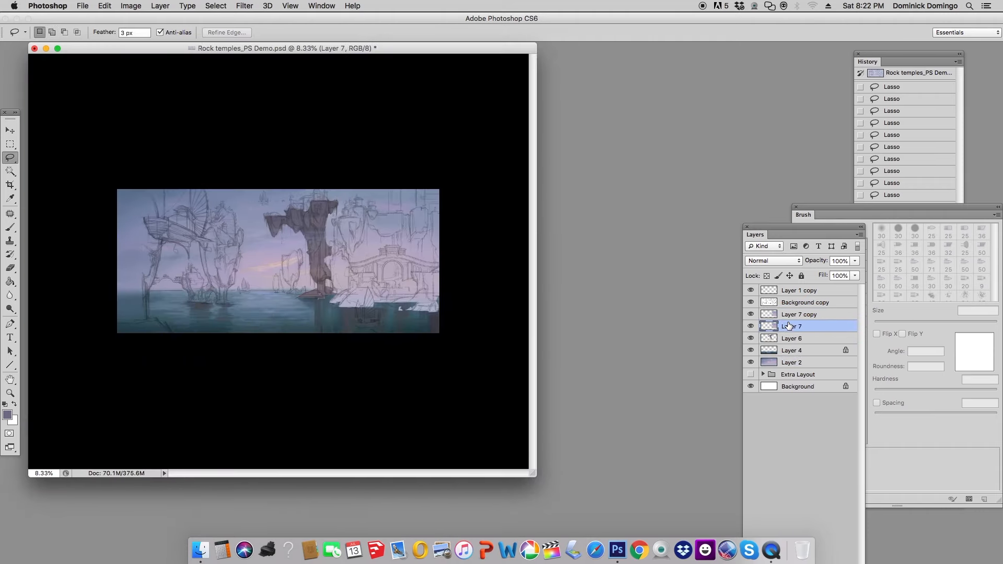
# Sample the tower's mauve with the Brush tool and adjust the foreground to a muted grayish purple
pyautogui.click(7, 228)
pyautogui.keyDown('alt'); pyautogui.click(324, 251); pyautogui.keyUp('alt')
pyautogui.click(6, 414)
pyautogui.click(791, 270)
pyautogui.moveTo(817, 211); pyautogui.dragTo(818, 219)
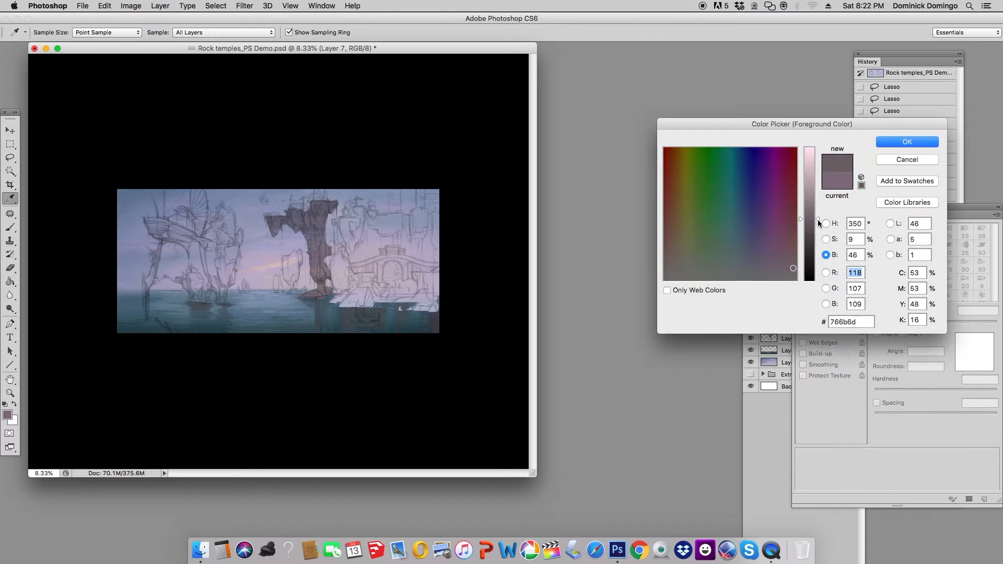
pyautogui.click(914, 143)
# Paint the shoreline rocks below the bridge on Layer 7 with a 198 px brush at 76% opacity
pyautogui.moveTo(929, 323); pyautogui.dragTo(966, 323)
pyautogui.moveTo(337, 300); pyautogui.dragTo(435, 303)
pyautogui.press('super+z')
pyautogui.moveTo(223, 33); pyautogui.dragTo(248, 44)
pyautogui.moveTo(437, 302); pyautogui.dragTo(332, 296)
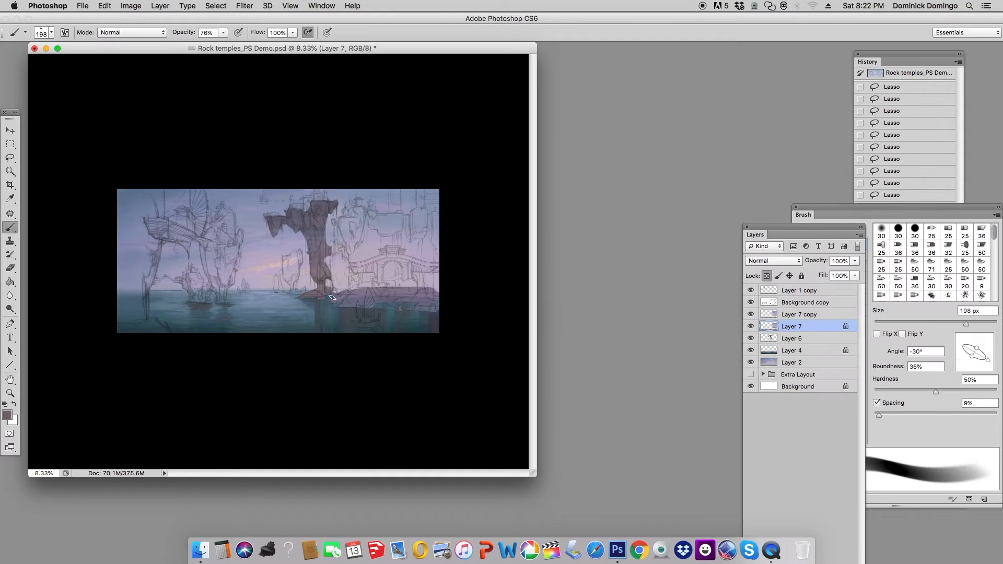
# Set Layer 7 copy's opacity to 39% and pick a darker gray foreground color
pyautogui.click(799, 314)
pyautogui.moveTo(856, 262); pyautogui.dragTo(823, 270)
pyautogui.click(8, 414)
pyautogui.moveTo(819, 222); pyautogui.dragTo(818, 231)
pyautogui.click(909, 142)
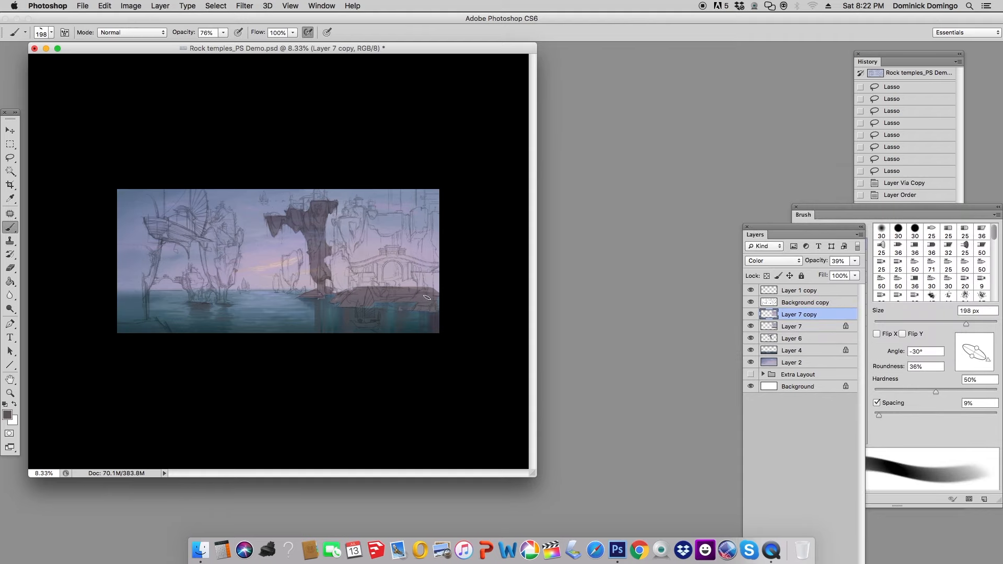
# Block in the shoreline rocks and bridge area on Layer 7 with a larger brush at 26% hardness
pyautogui.click(792, 327)
pyautogui.moveTo(337, 301); pyautogui.dragTo(438, 292)
pyautogui.moveTo(337, 290); pyautogui.dragTo(438, 286)
pyautogui.moveTo(966, 324); pyautogui.dragTo(980, 323)
pyautogui.moveTo(935, 392); pyautogui.dragTo(907, 392)
pyautogui.moveTo(335, 287)
pyautogui.mouseDown()
pyautogui.moveTo(455, 262)
pyautogui.moveTo(416, 256)
pyautogui.moveTo(337, 282)
pyautogui.mouseUp()
pyautogui.moveTo(357, 254)
pyautogui.mouseDown()
pyautogui.moveTo(402, 235)
pyautogui.moveTo(434, 250)
pyautogui.mouseUp()
# Reduce the brush, rotate it to -178°, and paint the hanging rock and the shore beside the small rock
pyautogui.moveTo(980, 324); pyautogui.dragTo(963, 324)
pyautogui.moveTo(988, 360); pyautogui.dragTo(959, 353)
pyautogui.moveTo(340, 222); pyautogui.dragTo(353, 246)
pyautogui.moveTo(361, 303); pyautogui.dragTo(334, 300)
# Sample the rock color and paint the waterline edge of the shoreline rocks with a 75 px brush
pyautogui.moveTo(963, 324); pyautogui.dragTo(920, 324)
pyautogui.keyDown('alt'); pyautogui.click(389, 292); pyautogui.keyUp('alt')
pyautogui.moveTo(384, 302); pyautogui.dragTo(413, 304)
pyautogui.moveTo(412, 306); pyautogui.dragTo(437, 309)
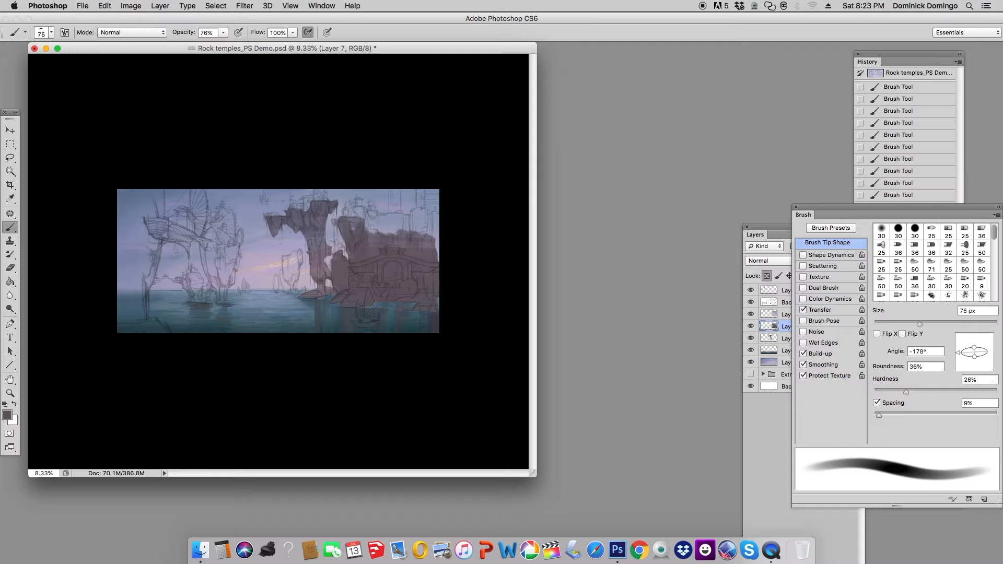
# Paint the upper rock formation above the bridge in a sampled rock color with a 114 px brush at -77°
pyautogui.click(767, 276)
pyautogui.moveTo(437, 235); pyautogui.dragTo(437, 258)
pyautogui.moveTo(919, 324)
pyautogui.mouseDown()
pyautogui.moveTo(960, 324)
pyautogui.moveTo(977, 368)
pyautogui.mouseUp()
pyautogui.keyDown('alt'); pyautogui.click(386, 237); pyautogui.keyUp('alt')
pyautogui.moveTo(367, 230); pyautogui.dragTo(437, 232)
pyautogui.moveTo(437, 223)
pyautogui.mouseDown()
pyautogui.moveTo(367, 224)
pyautogui.moveTo(438, 226)
pyautogui.moveTo(348, 209)
pyautogui.mouseUp()
pyautogui.click(767, 276)
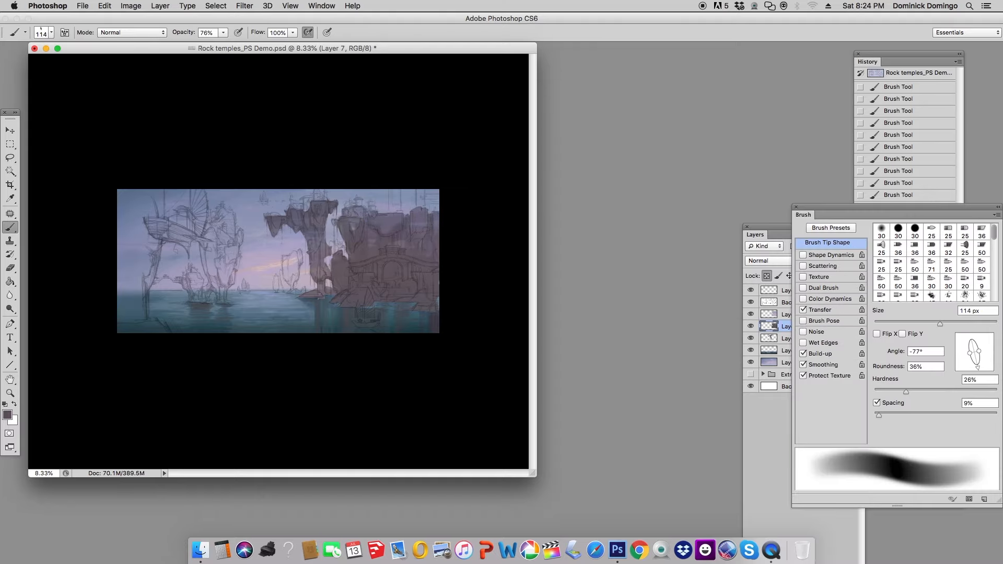
# Set the brush to 94 px at 166° and pick a muted purple foreground color
pyautogui.moveTo(940, 324); pyautogui.dragTo(912, 324)
pyautogui.moveTo(978, 368); pyautogui.dragTo(960, 347)
pyautogui.click(804, 277)
pyautogui.click(7, 415)
pyautogui.click(794, 265)
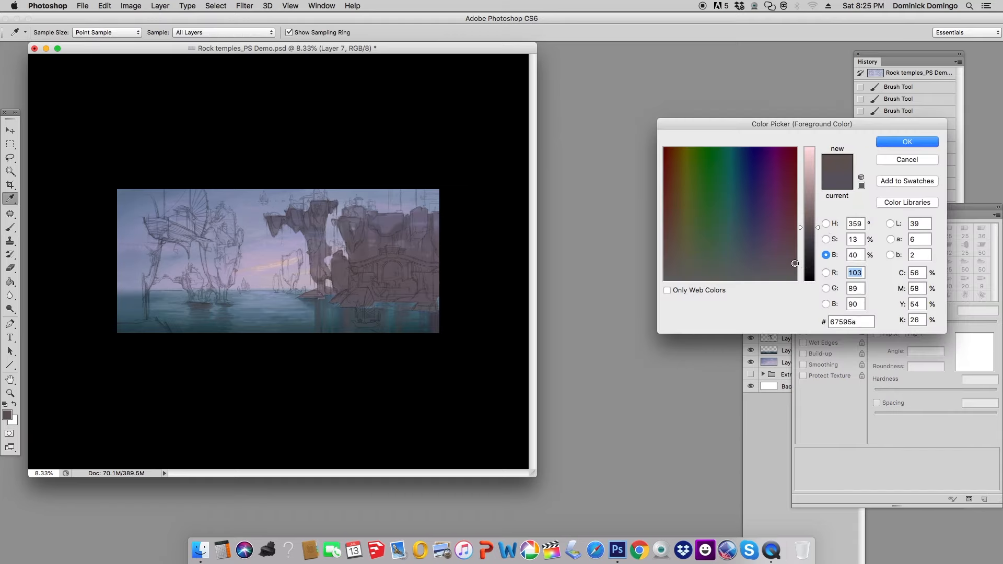
pyautogui.click(826, 239)
pyautogui.moveTo(818, 264); pyautogui.dragTo(828, 243)
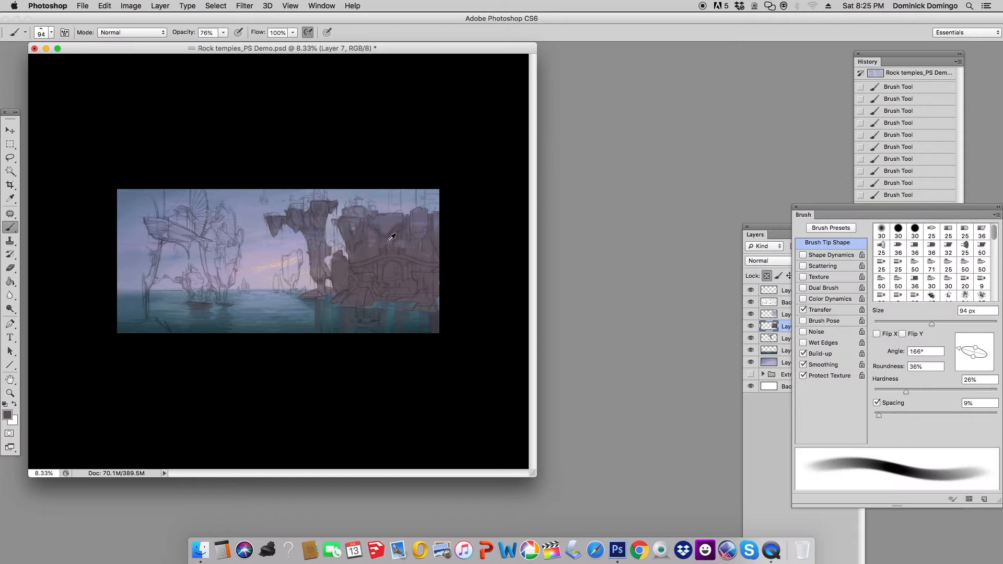
# Enable Shape Dynamics, set the brush opacity to 96%, and compare the painting with the Background copy sketch hidden and shown
pyautogui.click(804, 255)
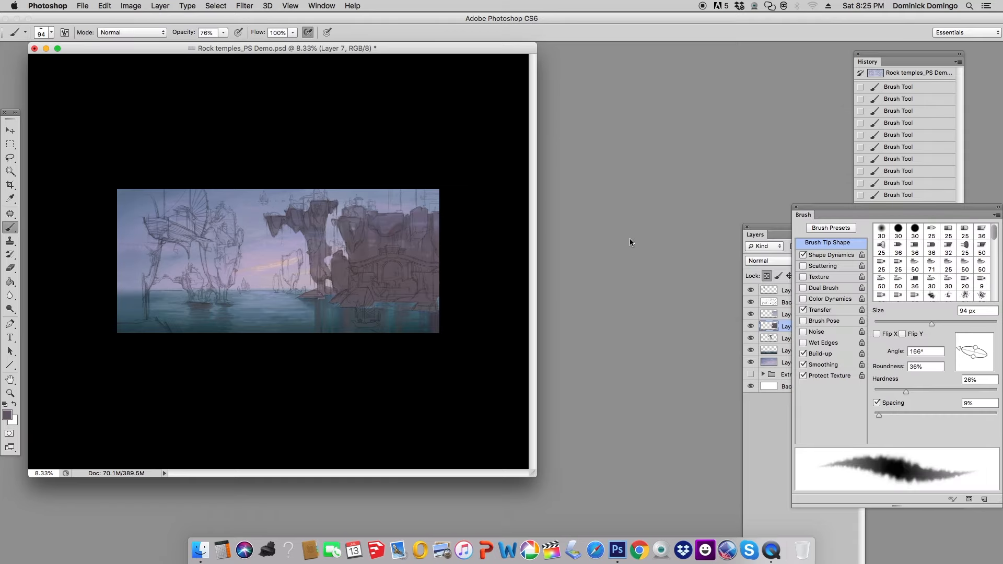
pyautogui.click(223, 32)
pyautogui.moveTo(228, 46); pyautogui.dragTo(239, 46)
pyautogui.click(751, 302)
pyautogui.click(751, 302)
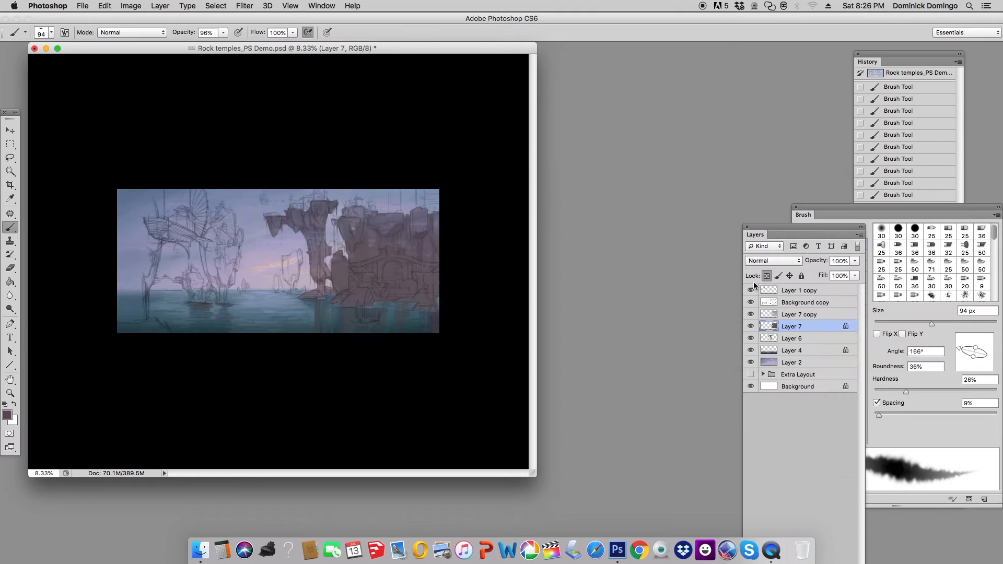
# Turn off Shape Dynamics and paint the small rock beside the bridge in sampled mauve, using a 183 px, -148° brush at 71% opacity
pyautogui.click(803, 255)
pyautogui.moveTo(931, 324)
pyautogui.mouseDown()
pyautogui.moveTo(951, 324)
pyautogui.moveTo(960, 365)
pyautogui.mouseUp()
pyautogui.keyDown('alt'); pyautogui.click(316, 259); pyautogui.keyUp('alt')
pyautogui.press('super+s')
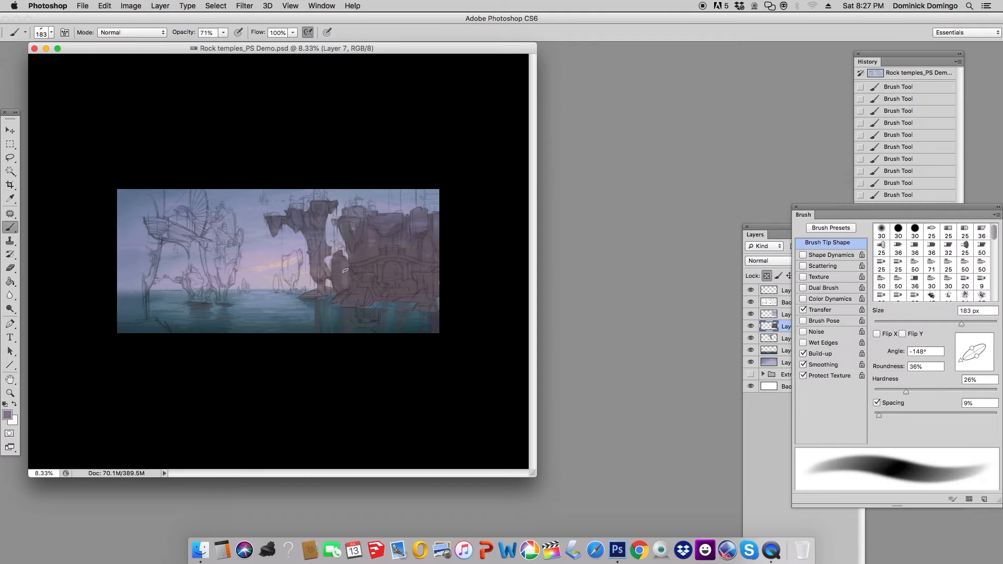
pyautogui.moveTo(345, 270); pyautogui.dragTo(347, 263)
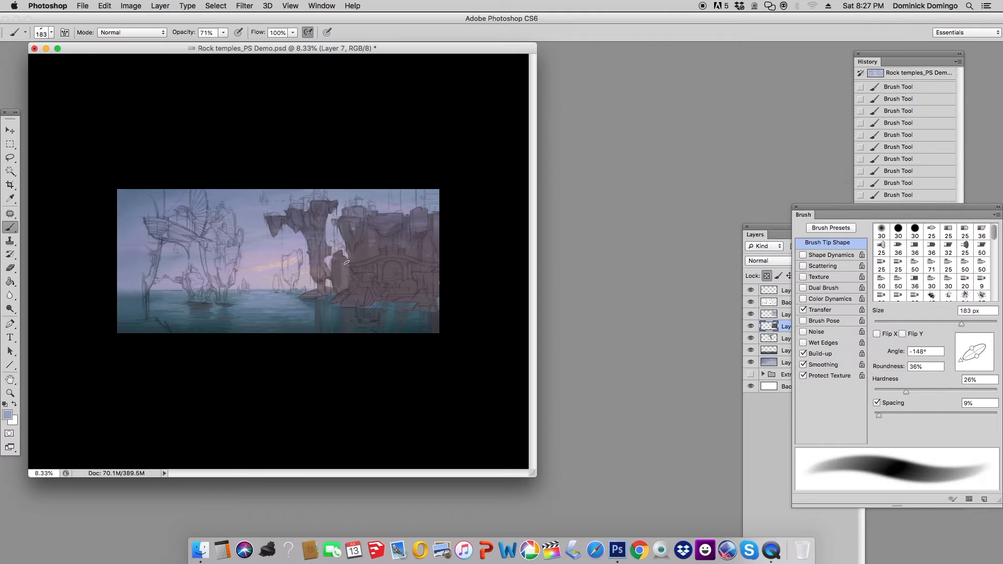
# Refine the muted purple foreground's brightness and saturation, set the brush to 102 px, and sample the small rock's lower area
pyautogui.click(8, 414)
pyautogui.click(909, 141)
pyautogui.click(7, 415)
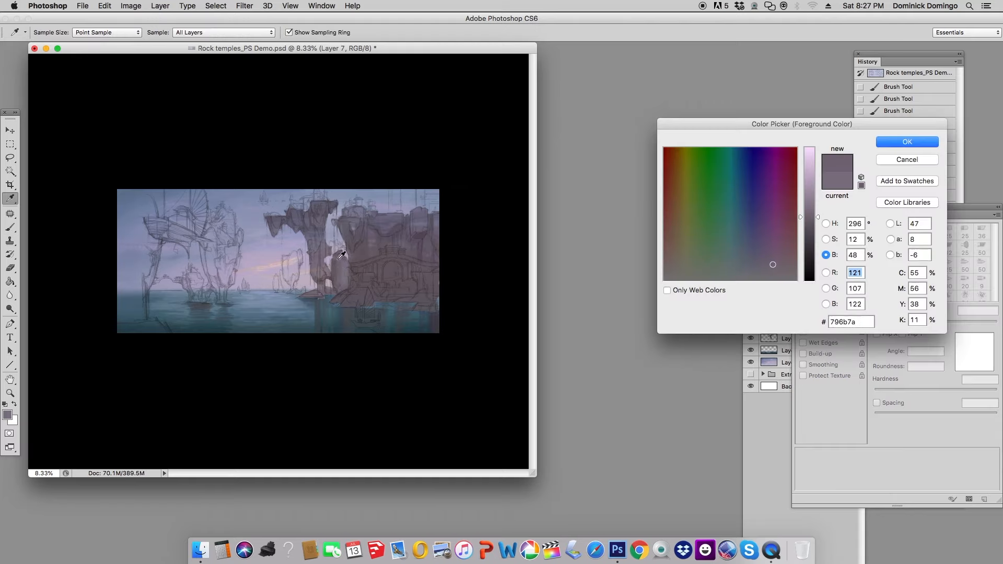
pyautogui.moveTo(811, 217)
pyautogui.mouseDown()
pyautogui.moveTo(810, 203)
pyautogui.moveTo(811, 215)
pyautogui.mouseUp()
pyautogui.click(908, 142)
pyautogui.click(7, 415)
pyautogui.click(825, 239)
pyautogui.click(757, 203)
pyautogui.click(825, 255)
pyautogui.click(926, 144)
pyautogui.moveTo(962, 324); pyautogui.dragTo(927, 324)
pyautogui.keyDown('alt'); pyautogui.click(345, 281); pyautogui.keyUp('alt')
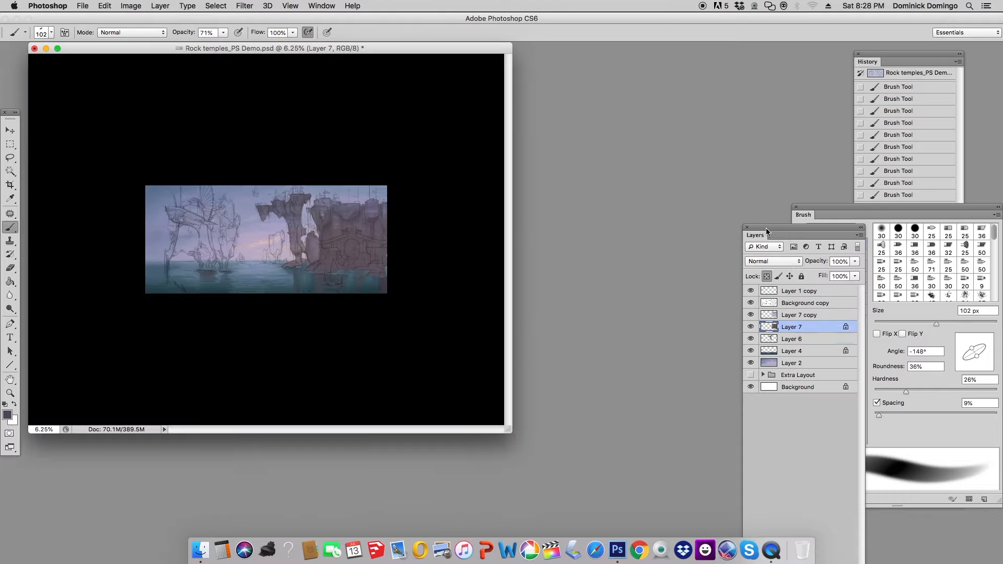
# Slightly raise the rock tower's brightness on Layer 6 with a Brightness/Contrast adjustment
pyautogui.click(130, 6)
pyautogui.click(272, 27)
pyautogui.click(806, 309)
pyautogui.moveTo(855, 259); pyautogui.dragTo(860, 257)
pyautogui.click(935, 248)
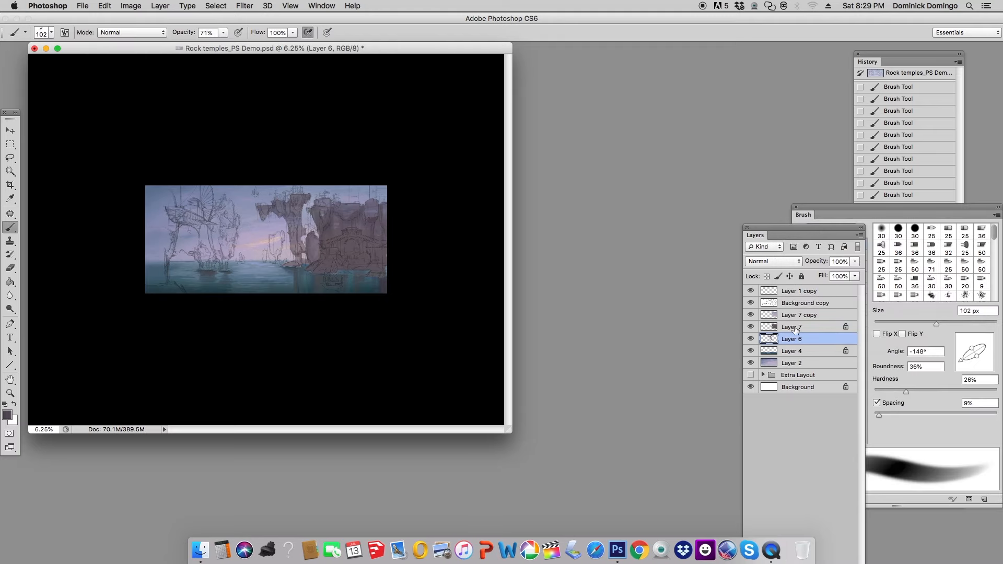
# Hide Layer 7 and its copy, then sample a color for the tower's base on Layer 6
pyautogui.click(792, 327)
pyautogui.moveTo(752, 315); pyautogui.dragTo(752, 326)
pyautogui.click(800, 339)
pyautogui.moveTo(305, 293)
pyautogui.mouseDown()
pyautogui.moveTo(361, 334)
pyautogui.moveTo(345, 340)
pyautogui.mouseUp()
pyautogui.keyDown('alt'); pyautogui.click(309, 248); pyautogui.keyUp('alt')
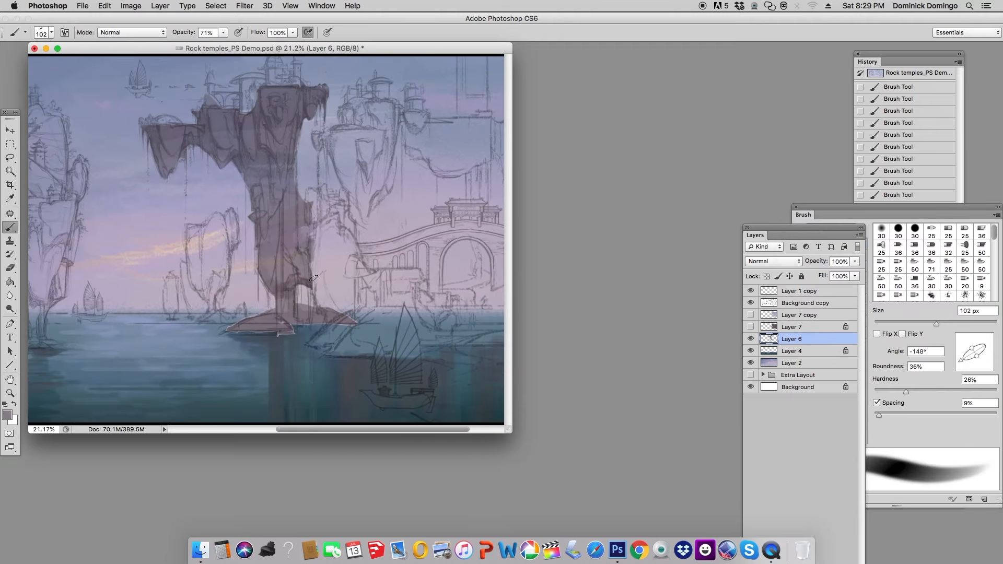
# Show Layer 7 again and delete Layer 7 copy
pyautogui.click(756, 327)
pyautogui.click(803, 316)
pyautogui.press('Delete')
pyautogui.press('super+minus')
pyautogui.press('super+minus')
pyautogui.press('super+minus')
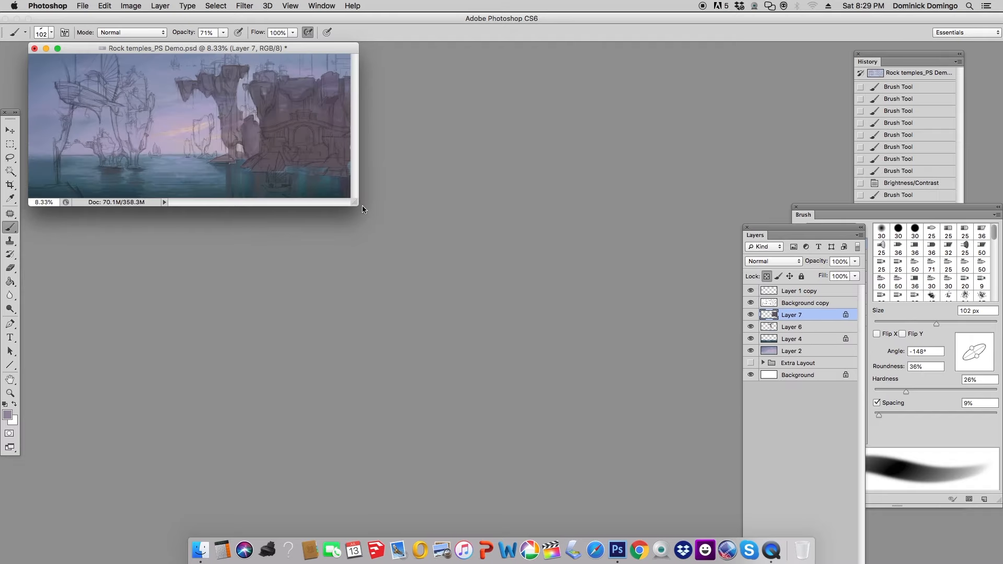
# Lower the contrast of the Layer 7 rocks slightly with a Brightness/Contrast adjustment
pyautogui.moveTo(359, 208); pyautogui.dragTo(547, 448)
pyautogui.click(131, 6)
pyautogui.moveTo(143, 34)
pyautogui.click(251, 35)
pyautogui.moveTo(849, 258); pyautogui.dragTo(849, 258)
pyautogui.moveTo(855, 285); pyautogui.dragTo(847, 286)
pyautogui.press('Return')
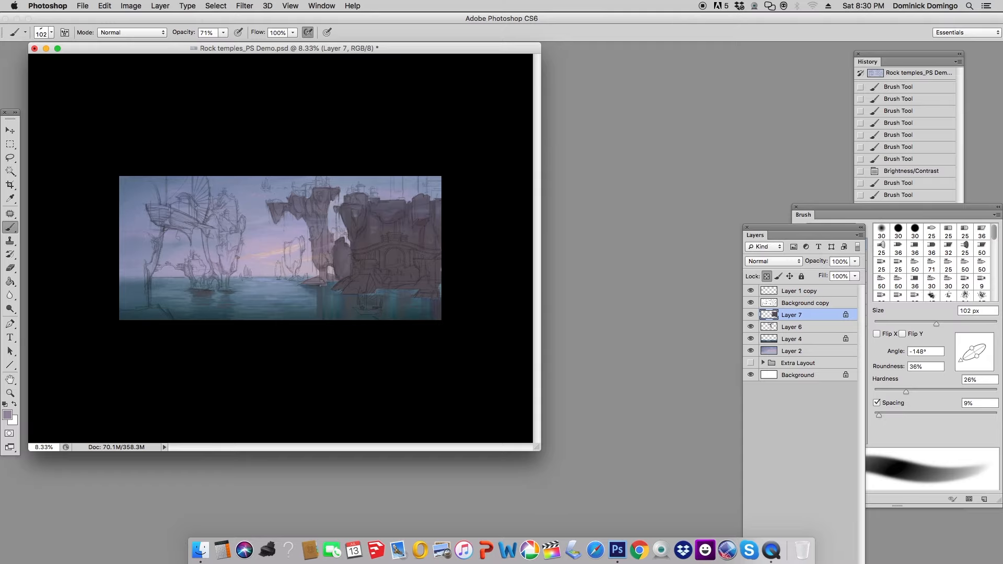
# Sample the rock mass behind the bridge with the Brush tool and lighten the foreground to a soft purple
pyautogui.click(10, 394)
pyautogui.click(10, 227)
pyautogui.keyDown('alt'); pyautogui.click(361, 252); pyautogui.keyUp('alt')
pyautogui.click(7, 415)
pyautogui.moveTo(816, 231); pyautogui.dragTo(827, 208)
pyautogui.click(895, 142)
# Set the brush to Color mode at 12% opacity
pyautogui.press('1')
pyautogui.press('2')
pyautogui.click(132, 32)
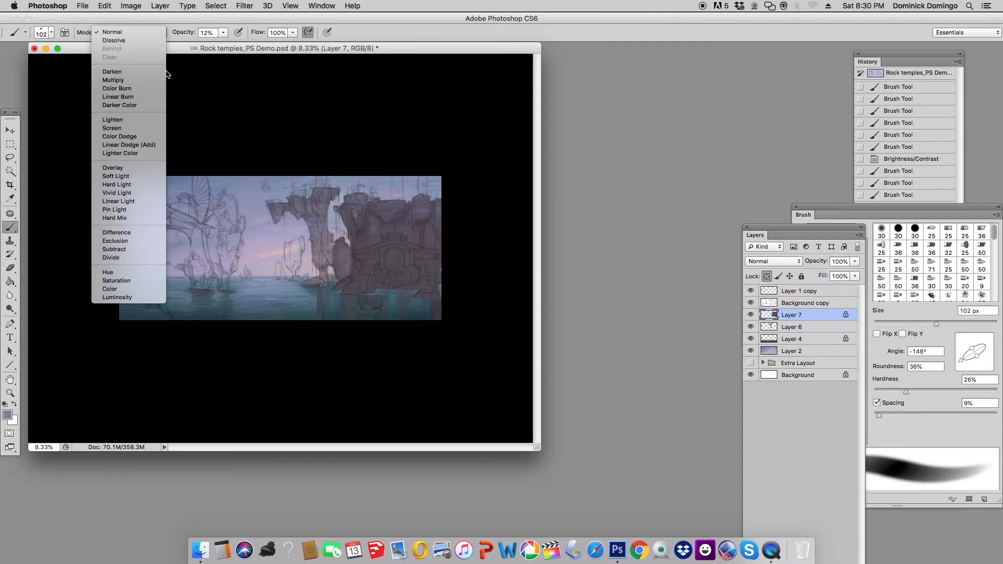
pyautogui.click(112, 293)
# Sample the sky near the sunset glow and shift the foreground to a pinker mauve
pyautogui.keyDown('alt'); pyautogui.click(307, 252); pyautogui.keyUp('alt')
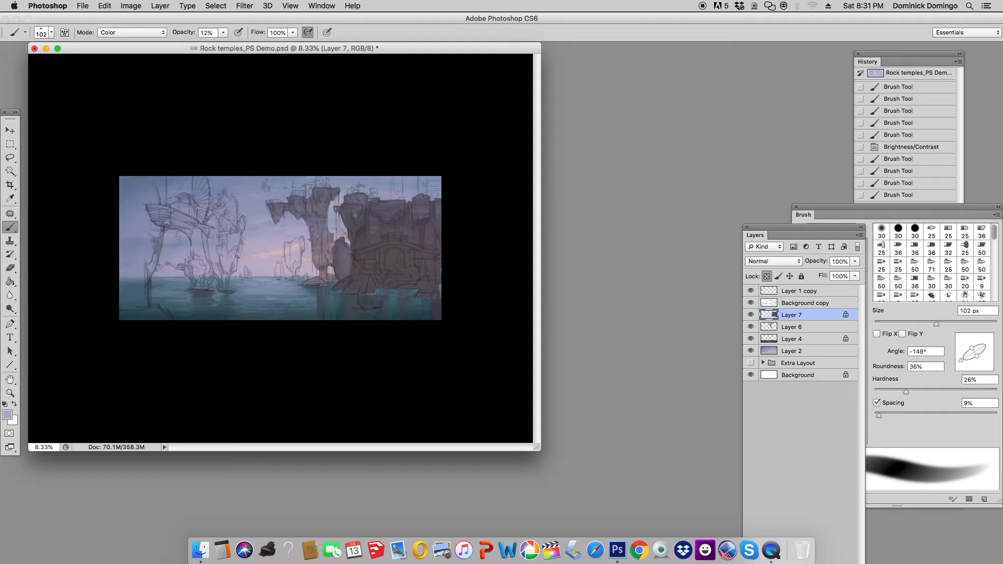
pyautogui.click(8, 415)
pyautogui.moveTo(762, 177)
pyautogui.mouseDown()
pyautogui.moveTo(768, 187)
pyautogui.moveTo(816, 181)
pyautogui.mouseUp()
pyautogui.click(825, 256)
pyautogui.click(904, 142)
# Tint the small rock beside the bridge with a 169 px brush at 18% hardness
pyautogui.moveTo(936, 324); pyautogui.dragTo(958, 324)
pyautogui.moveTo(906, 392); pyautogui.dragTo(896, 396)
pyautogui.moveTo(342, 251); pyautogui.dragTo(343, 270)
# Return the brush to Normal mode at 110 px and shade the small rock with colors sampled around it
pyautogui.click(131, 32)
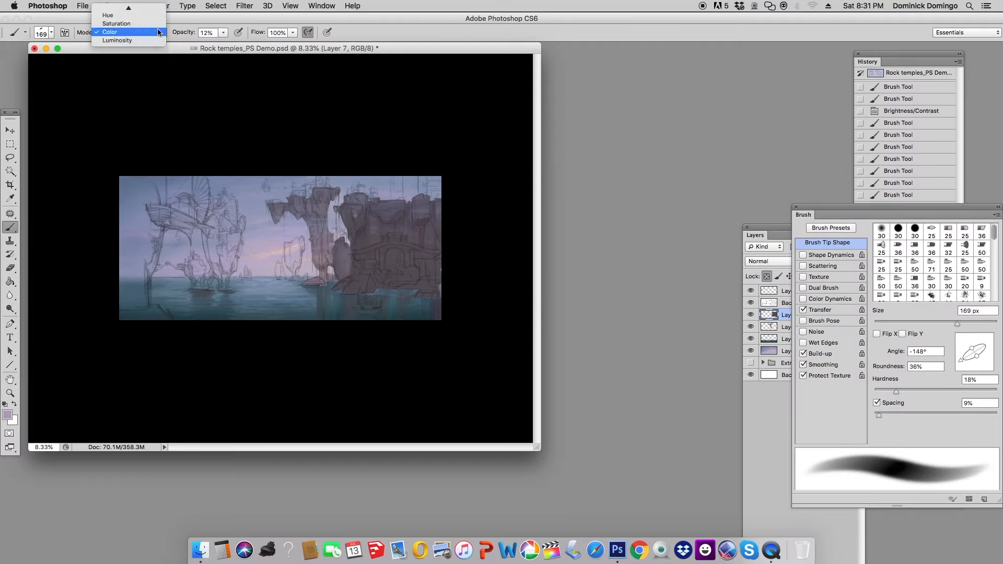
pyautogui.click(127, 10)
pyautogui.moveTo(957, 324); pyautogui.dragTo(939, 324)
pyautogui.keyDown('alt'); pyautogui.click(342, 265); pyautogui.keyUp('alt')
pyautogui.keyDown('alt'); pyautogui.click(352, 251); pyautogui.keyUp('alt')
pyautogui.moveTo(344, 249); pyautogui.dragTo(345, 267)
pyautogui.moveTo(342, 251); pyautogui.dragTo(342, 270)
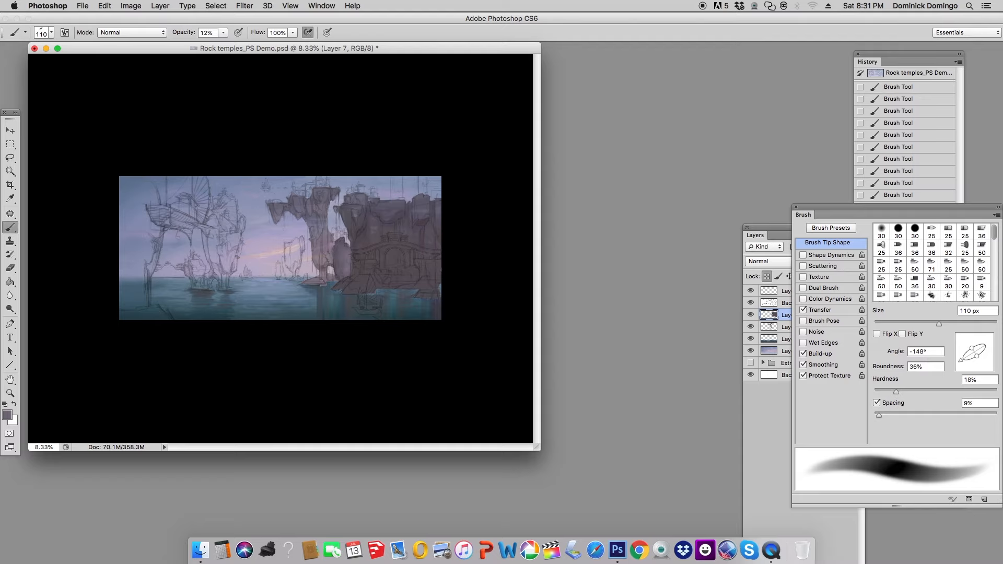
# Check Layer 7's contents by toggling its visibility, and add a new Layer 8 below Layer 6
pyautogui.click(751, 315)
pyautogui.click(750, 315)
pyautogui.click(769, 276)
pyautogui.click(164, 6)
pyautogui.click(314, 17)
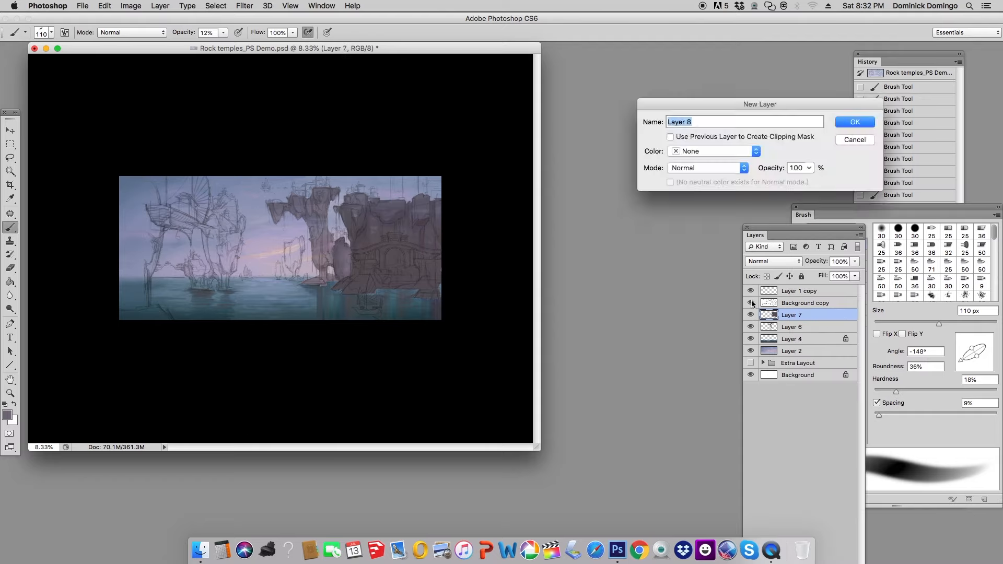
pyautogui.click(854, 122)
pyautogui.moveTo(799, 315); pyautogui.dragTo(800, 345)
# Block in the hanging rock beside the tower on Layer 8 with an 85 px brush angled at -100° and 53% opacity
pyautogui.moveTo(288, 247); pyautogui.dragTo(288, 263)
pyautogui.moveTo(223, 33); pyautogui.dragTo(246, 45)
pyautogui.moveTo(294, 242); pyautogui.dragTo(289, 264)
pyautogui.click(963, 351)
pyautogui.moveTo(294, 243); pyautogui.dragTo(293, 267)
pyautogui.moveTo(300, 240); pyautogui.dragTo(291, 259)
pyautogui.keyDown('alt'); pyautogui.click(288, 259); pyautogui.keyUp('alt')
pyautogui.moveTo(959, 352); pyautogui.dragTo(972, 368)
pyautogui.press('[')
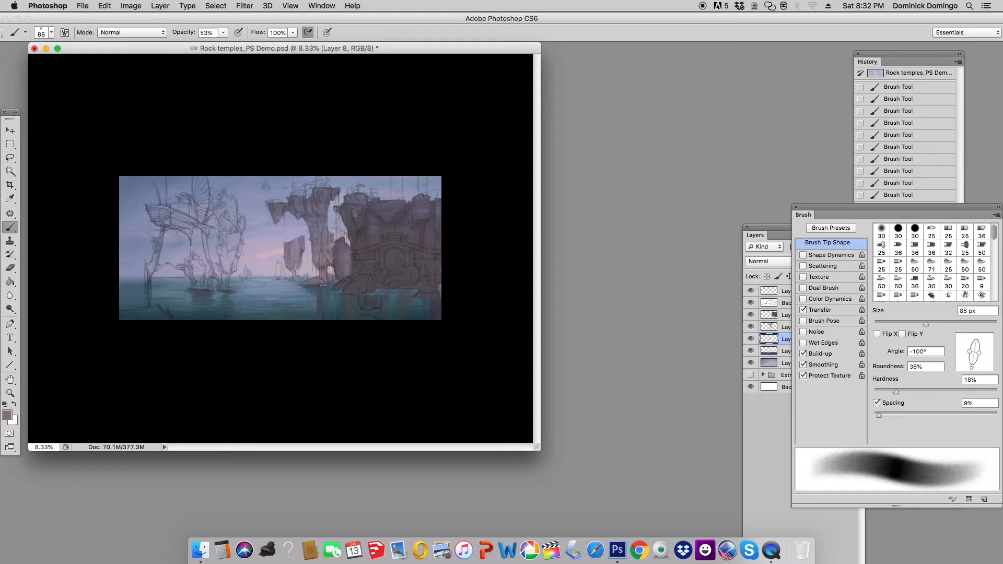
pyautogui.keyDown('alt'); pyautogui.click(288, 252); pyautogui.keyUp('alt')
# Select the hanging rock's shape, copy that area of sky from Layer 2 to a new layer, and merge Layer 8 into the copy
pyautogui.click(10, 171)
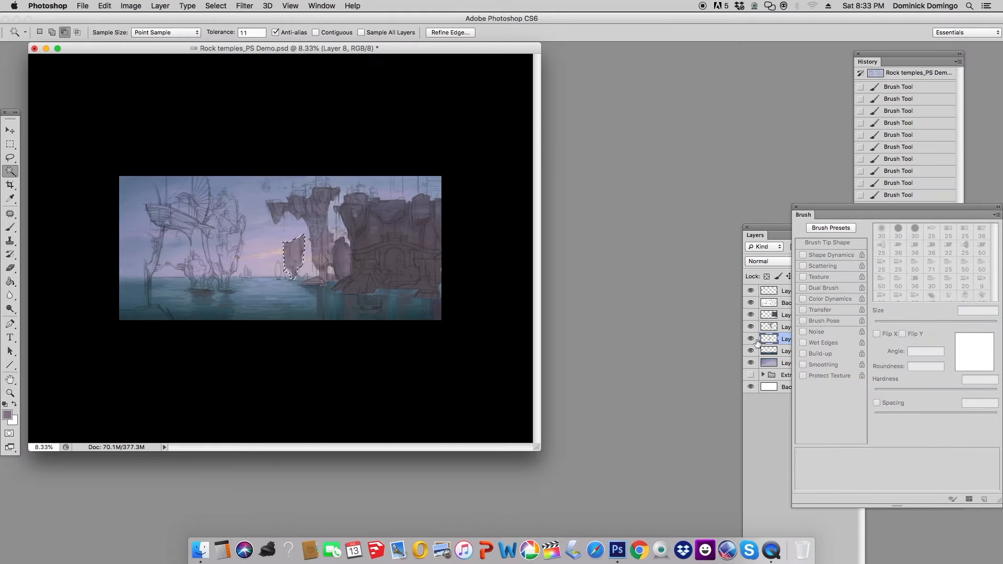
pyautogui.click(790, 363)
pyautogui.press('super+j')
pyautogui.click(795, 317)
pyautogui.moveTo(790, 360)
pyautogui.mouseDown()
pyautogui.moveTo(794, 321)
pyautogui.moveTo(793, 345)
pyautogui.mouseUp()
pyautogui.moveTo(794, 340); pyautogui.dragTo(792, 357)
pyautogui.click(770, 338)
pyautogui.press('super+e')
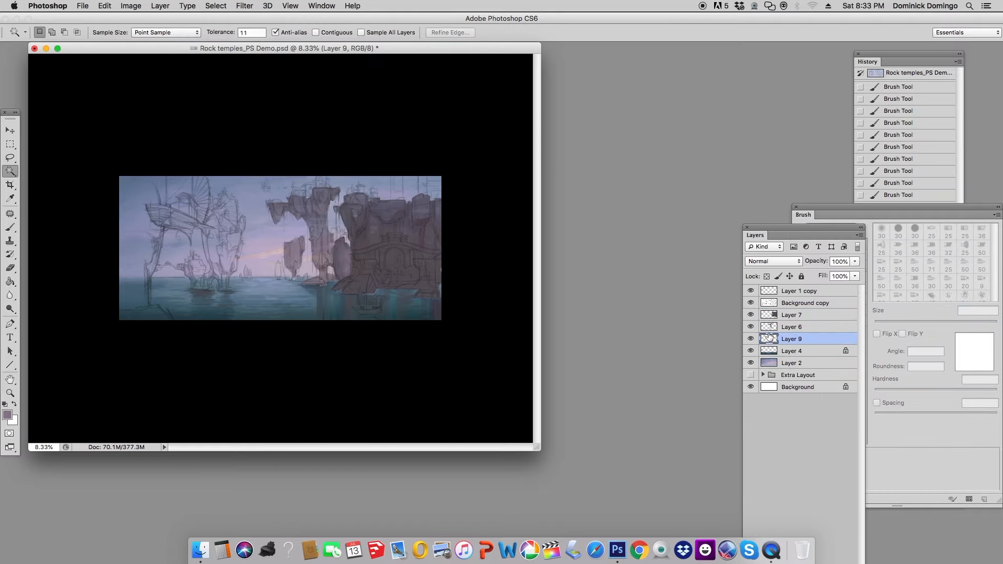
# Mix a muted lavender foreground color and lock Layer 9's transparent pixels
pyautogui.click(9, 228)
pyautogui.click(8, 415)
pyautogui.click(826, 223)
pyautogui.moveTo(810, 168); pyautogui.dragTo(809, 186)
pyautogui.click(826, 239)
pyautogui.moveTo(809, 264); pyautogui.dragTo(810, 249)
pyautogui.click(826, 255)
pyautogui.moveTo(809, 203); pyautogui.dragTo(810, 191)
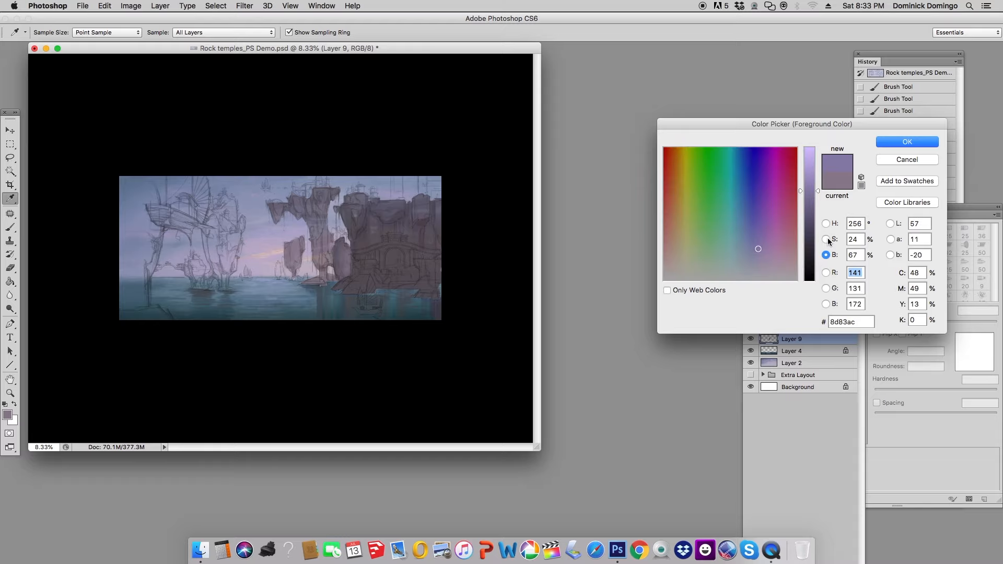
pyautogui.click(826, 239)
pyautogui.moveTo(818, 249); pyautogui.dragTo(818, 260)
pyautogui.click(907, 142)
pyautogui.click(767, 276)
# Tint the hanging rock with violet and magenta-purple tones using a 115 px brush at 25% opacity
pyautogui.click(7, 415)
pyautogui.click(752, 192)
pyautogui.click(826, 255)
pyautogui.moveTo(818, 193); pyautogui.dragTo(818, 243)
pyautogui.click(907, 142)
pyautogui.click(7, 415)
pyautogui.click(827, 239)
pyautogui.click(907, 143)
pyautogui.click(223, 33)
pyautogui.click(7, 415)
pyautogui.click(772, 206)
pyautogui.click(907, 142)
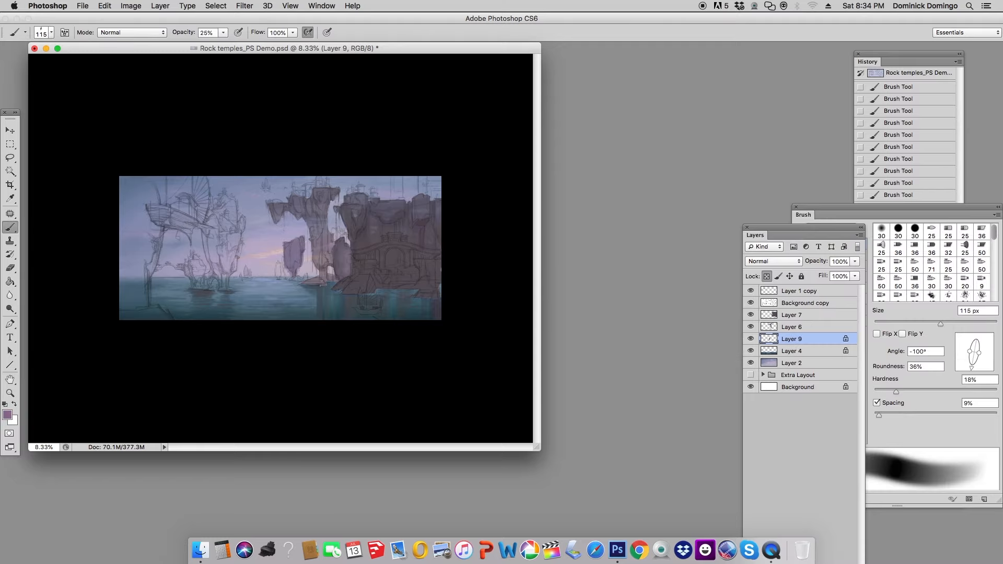
# Darken the purple slightly and set up a soft round 259 px brush at 13% opacity
pyautogui.click(7, 415)
pyautogui.click(827, 255)
pyautogui.moveTo(818, 208); pyautogui.dragTo(818, 214)
pyautogui.click(907, 142)
pyautogui.click(223, 32)
pyautogui.moveTo(222, 48); pyautogui.dragTo(215, 48)
pyautogui.click(51, 33)
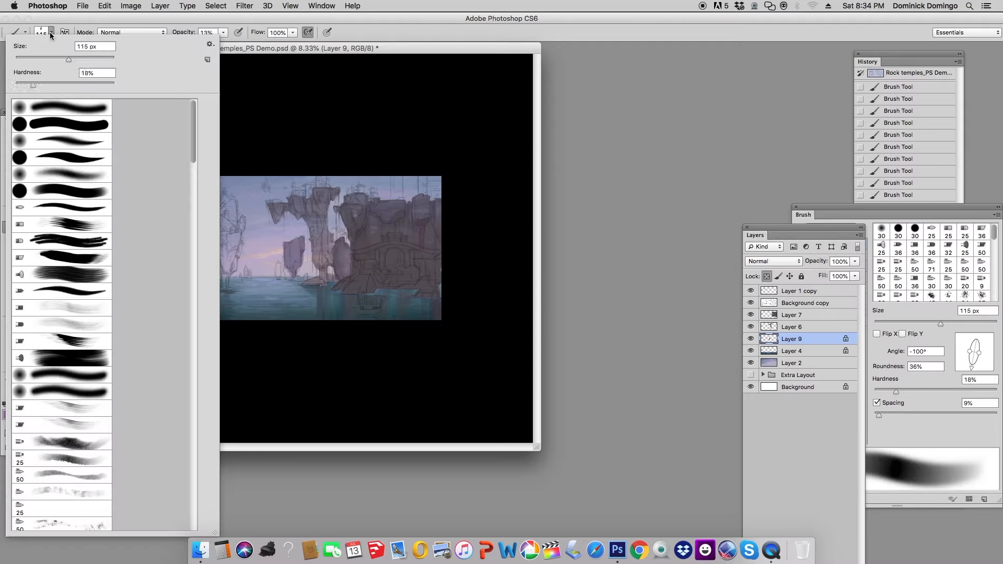
pyautogui.click(68, 174)
pyautogui.moveTo(38, 60); pyautogui.dragTo(93, 60)
# Pick a warm pinkish foreground color and brush it softly over the hanging rock's glow-facing side
pyautogui.click(7, 415)
pyautogui.click(826, 240)
pyautogui.click(665, 164)
pyautogui.moveTo(817, 244); pyautogui.dragTo(817, 233)
pyautogui.click(908, 142)
pyautogui.moveTo(307, 300); pyautogui.dragTo(303, 251)
# Change the foreground to a bright peachy orange and glaze the hanging rock, resampling its color between strokes
pyautogui.click(7, 415)
pyautogui.click(679, 170)
pyautogui.moveTo(818, 231); pyautogui.dragTo(818, 208)
pyautogui.click(678, 148)
pyautogui.click(907, 142)
pyautogui.moveTo(305, 248); pyautogui.dragTo(294, 266)
pyautogui.keyDown('alt'); pyautogui.click(296, 257); pyautogui.keyUp('alt')
pyautogui.moveTo(300, 248); pyautogui.dragTo(299, 264)
# Set the foreground to a saturated bright orange, step back through the recent brush strokes, and view the painting at 5%
pyautogui.click(7, 415)
pyautogui.click(679, 192)
pyautogui.moveTo(819, 260); pyautogui.dragTo(818, 147)
pyautogui.click(679, 148)
pyautogui.click(907, 143)
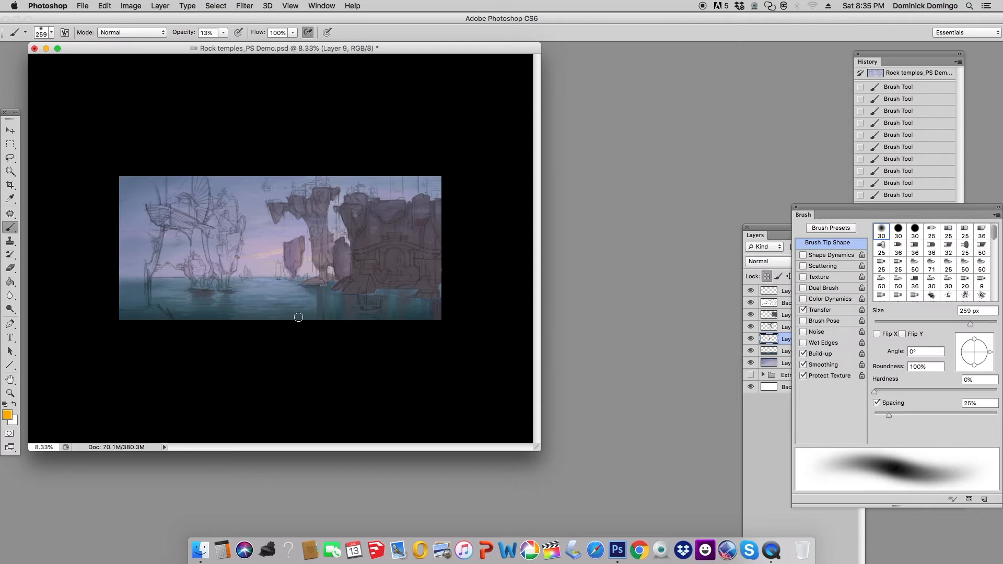
pyautogui.click(909, 55)
pyautogui.click(900, 290)
pyautogui.press('super+minus')
pyautogui.press('super+minus')
pyautogui.moveTo(228, 151); pyautogui.dragTo(556, 465)
pyautogui.moveTo(774, 228); pyautogui.dragTo(772, 228)
# Try to glaze a lighter purple sampled from the hanging rock over the rock tower on Layer 6
pyautogui.click(767, 326)
pyautogui.keyDown('alt'); pyautogui.click(298, 256); pyautogui.keyUp('alt')
pyautogui.click(7, 415)
pyautogui.moveTo(818, 259); pyautogui.dragTo(818, 246)
pyautogui.click(826, 255)
pyautogui.moveTo(818, 203); pyautogui.dragTo(818, 192)
pyautogui.click(908, 141)
pyautogui.moveTo(223, 33); pyautogui.dragTo(223, 46)
pyautogui.moveTo(285, 233); pyautogui.dragTo(312, 245)
# Set the brush opacity to 30%, try Color mode, mix a dark muted mauve, and return the brush to Normal mode
pyautogui.click(131, 32)
pyautogui.click(120, 288)
pyautogui.press('3')
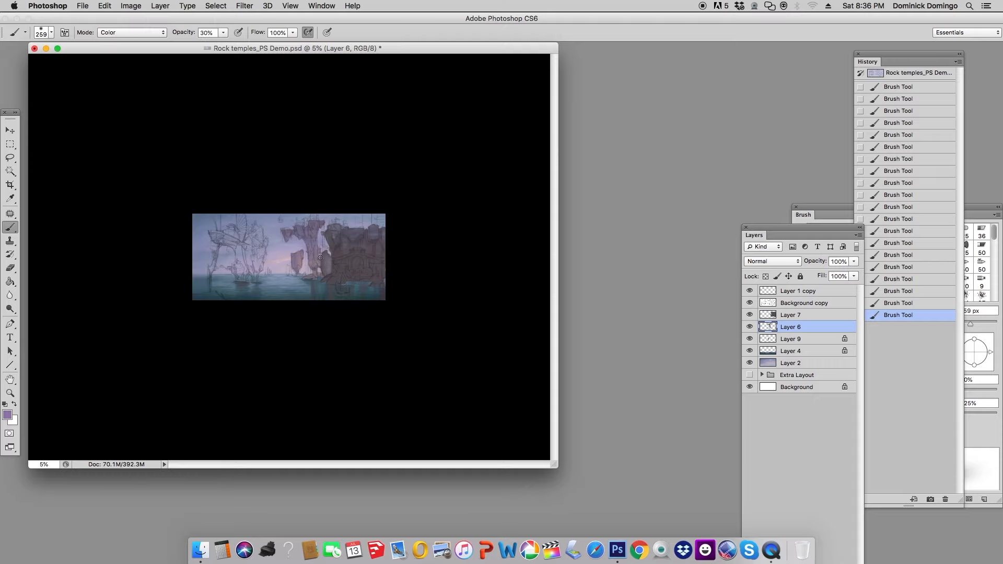
pyautogui.click(8, 415)
pyautogui.click(826, 239)
pyautogui.moveTo(818, 267); pyautogui.dragTo(818, 261)
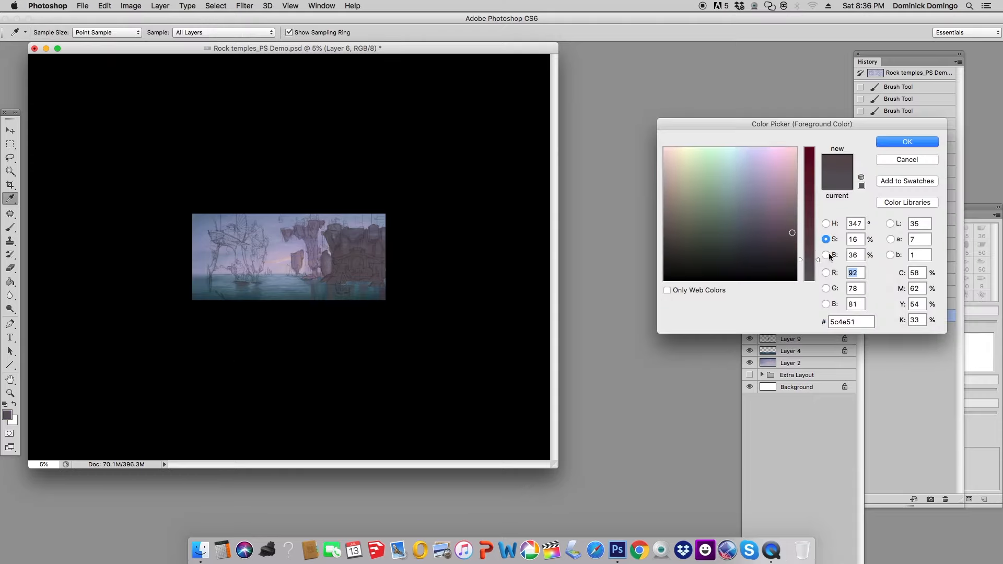
pyautogui.click(826, 255)
pyautogui.click(909, 142)
pyautogui.click(133, 33)
pyautogui.click(128, 11)
# Step back through the history to the state before the Layer 6 tower strokes
pyautogui.click(918, 290)
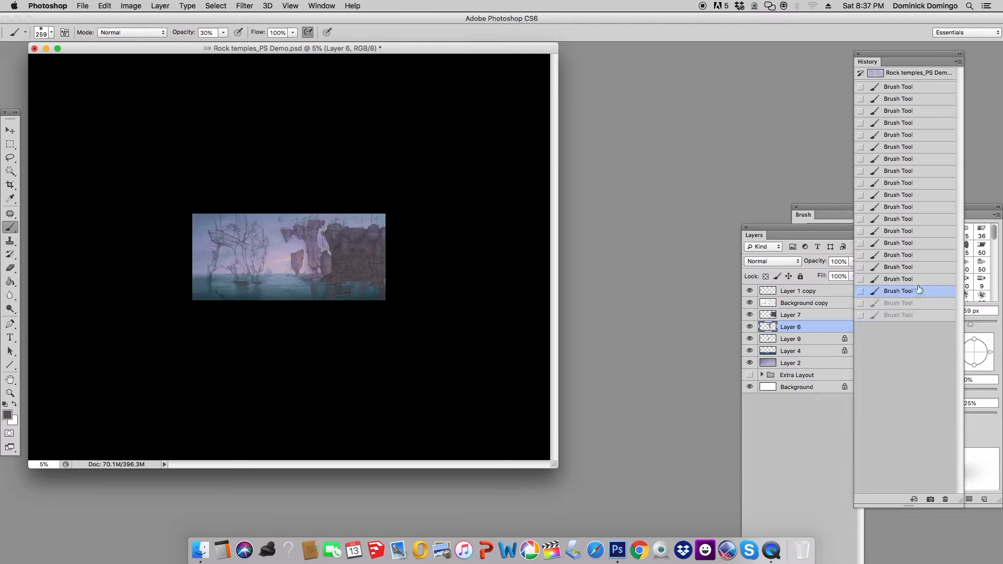
pyautogui.click(828, 215)
pyautogui.moveTo(799, 228); pyautogui.dragTo(795, 228)
pyautogui.click(761, 277)
pyautogui.click(904, 161)
pyautogui.click(903, 183)
pyautogui.click(897, 195)
pyautogui.click(892, 231)
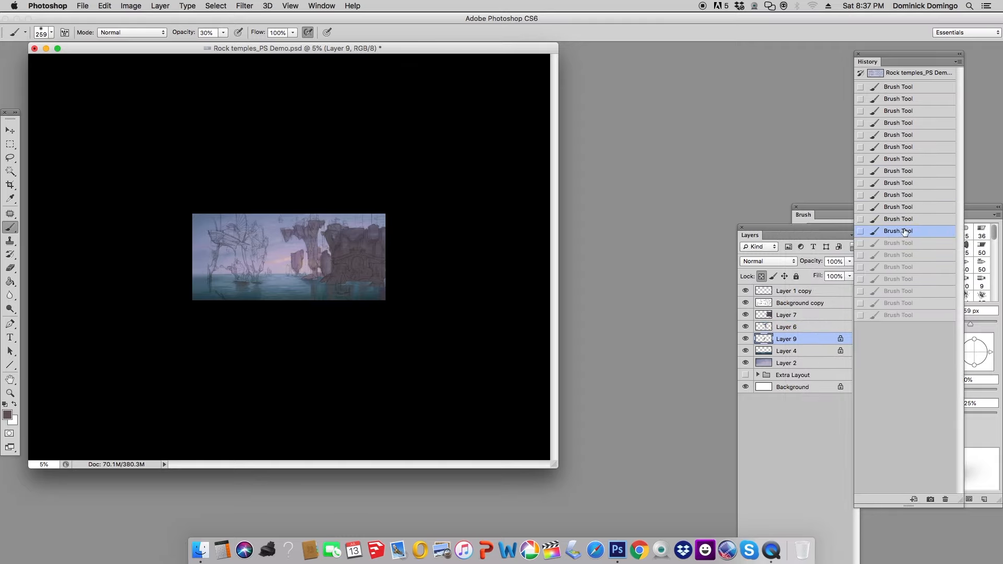
# Check Layer 6's contents by toggling its visibility and lock its transparent pixels
pyautogui.click(788, 327)
pyautogui.click(745, 327)
pyautogui.click(745, 327)
pyautogui.click(761, 276)
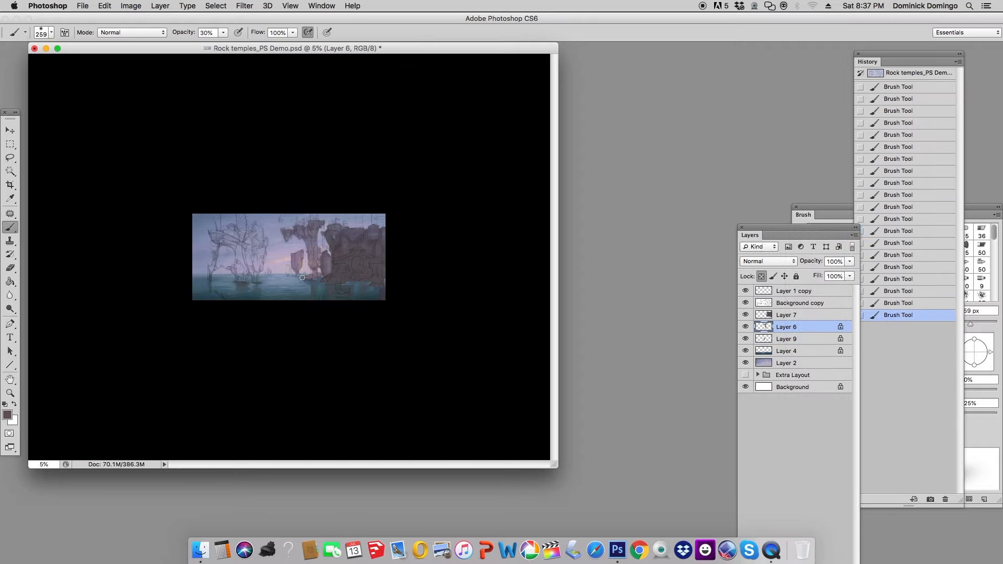
# Change the foreground to a muted purple and switch the brush to Color mode for the tower
pyautogui.click(7, 414)
pyautogui.press('Return')
pyautogui.click(133, 32)
pyautogui.click(120, 286)
# Apply a slight Color Balance shift to the hanging rock on Layer 9
pyautogui.click(759, 338)
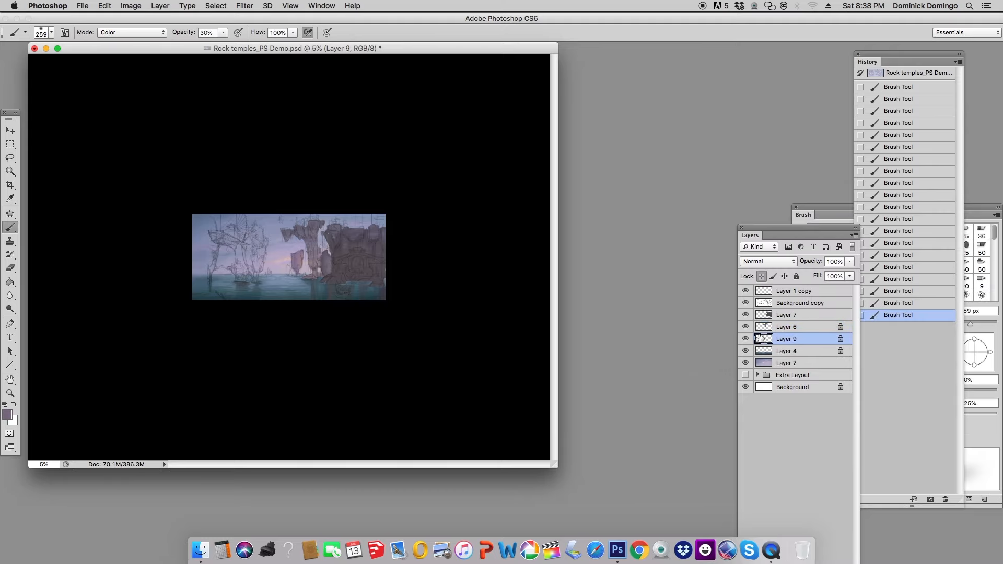
pyautogui.press('super+b')
pyautogui.moveTo(806, 178); pyautogui.dragTo(800, 178)
pyautogui.click(914, 128)
# Apply a Brightness/Contrast adjustment to the rock tower on Layer 6 and save the document
pyautogui.click(757, 328)
pyautogui.click(131, 6)
pyautogui.moveTo(146, 30)
pyautogui.click(256, 30)
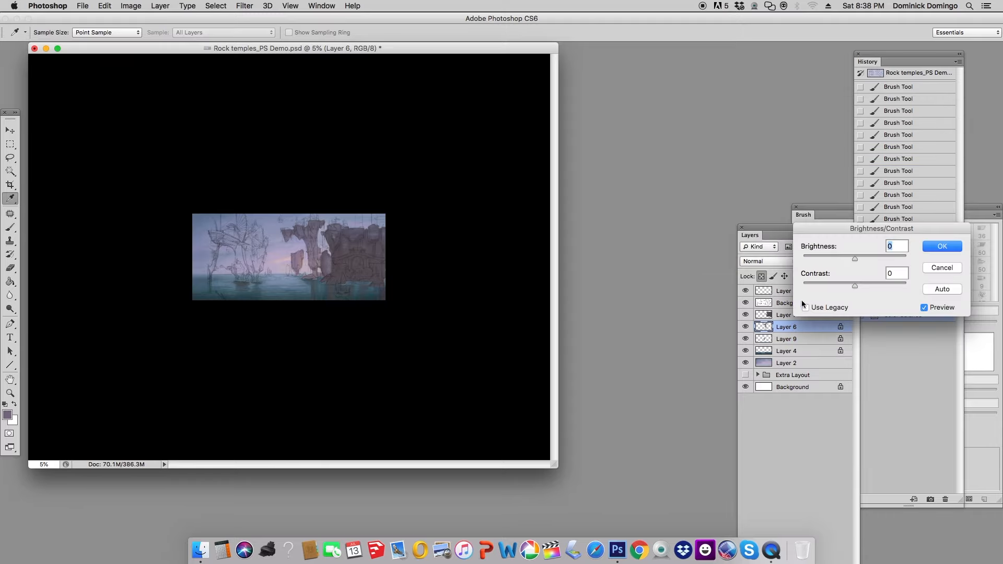
pyautogui.press('Return')
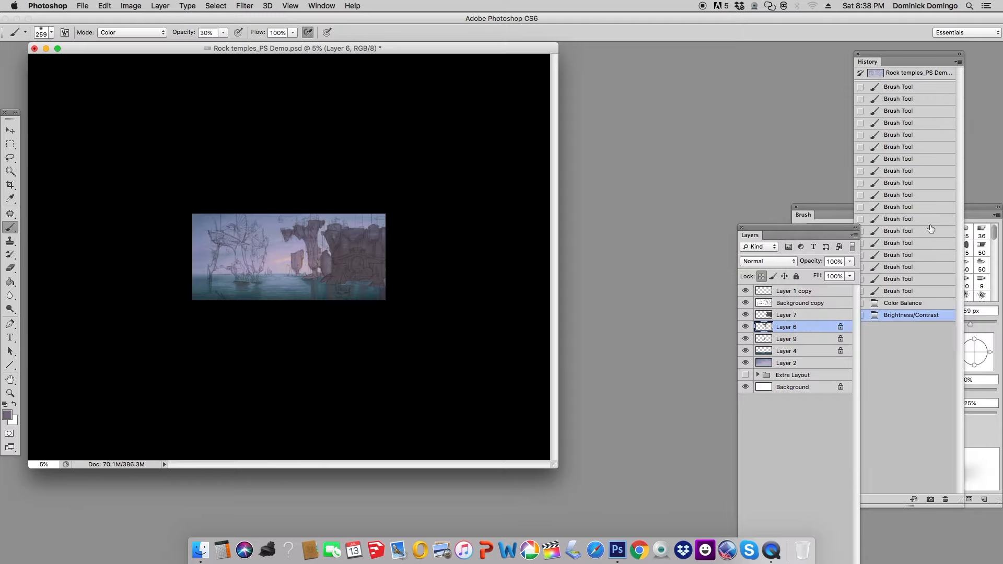
pyautogui.press('super+s')
# Outline the strip along the painting's left edge with the Lasso at 3 px feather, following the sketched arch
pyautogui.click(10, 158)
pyautogui.moveTo(215, 255); pyautogui.dragTo(221, 212)
pyautogui.moveTo(219, 256); pyautogui.dragTo(205, 277)
pyautogui.moveTo(220, 253); pyautogui.dragTo(210, 291)
pyautogui.moveTo(210, 285); pyautogui.dragTo(206, 293)
pyautogui.moveTo(210, 291); pyautogui.dragTo(223, 300)
# Copy the selected strip of Layer 2 to a new layer above Layer 4 and lock its transparent pixels
pyautogui.click(764, 363)
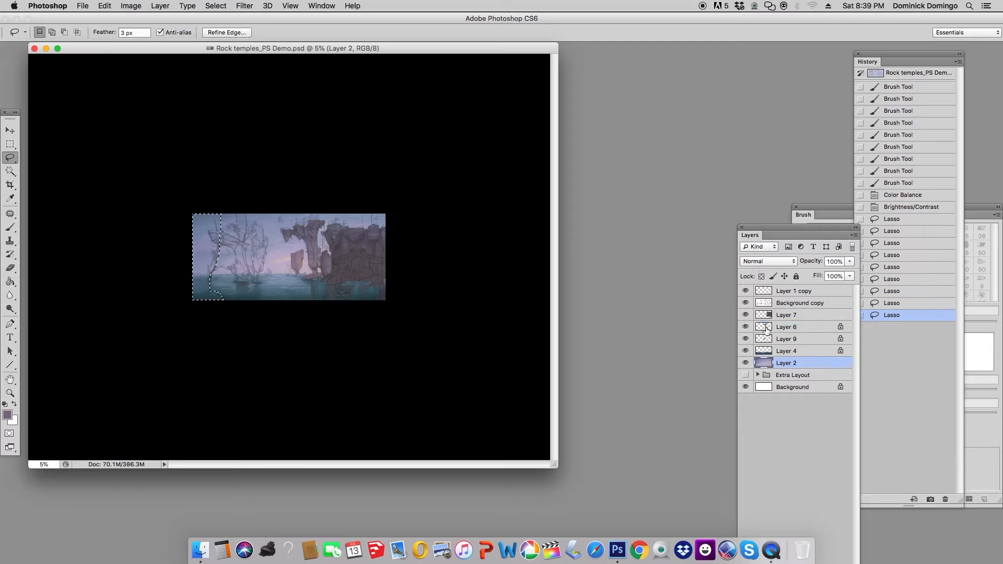
pyautogui.press('super+j')
pyautogui.moveTo(789, 363)
pyautogui.mouseDown()
pyautogui.moveTo(805, 361)
pyautogui.moveTo(795, 346)
pyautogui.mouseUp()
pyautogui.press('b')
pyautogui.click(761, 277)
# Sample the sky at the left edge and brush over the strip's base in Normal mode with a changed brush opacity
pyautogui.keyDown('alt'); pyautogui.click(203, 256); pyautogui.keyUp('alt')
pyautogui.click(132, 33)
pyautogui.click(143, 7)
pyautogui.click(223, 32)
pyautogui.moveTo(262, 44); pyautogui.dragTo(247, 44)
pyautogui.moveTo(199, 282)
pyautogui.mouseDown()
pyautogui.moveTo(212, 279)
pyautogui.moveTo(211, 290)
pyautogui.mouseUp()
# Duplicate the left-edge strip layer and change the duplicate's blending mode and opacity
pyautogui.press('super+j')
pyautogui.click(769, 262)
pyautogui.click(763, 505)
pyautogui.click(850, 262)
# Flatten the brush tip to 60% roundness, adjust its size and sample the large rock formation's color
pyautogui.click(799, 363)
pyautogui.moveTo(831, 208); pyautogui.dragTo(824, 208)
pyautogui.moveTo(969, 365); pyautogui.dragTo(968, 360)
pyautogui.moveTo(963, 326); pyautogui.dragTo(972, 326)
pyautogui.keyDown('alt'); pyautogui.click(360, 256); pyautogui.keyUp('alt')
# Adjust the sampled color's brightness and saturation and brush it down the base of the left-edge formation on Layer 10
pyautogui.click(8, 415)
pyautogui.click(824, 254)
pyautogui.click(824, 240)
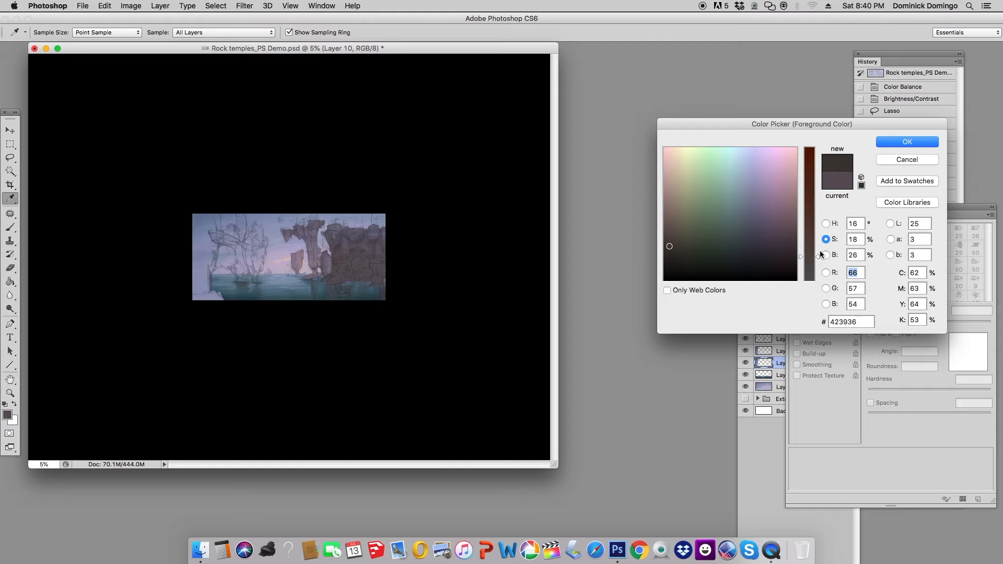
pyautogui.click(888, 142)
pyautogui.moveTo(201, 269)
pyautogui.mouseDown()
pyautogui.moveTo(204, 217)
pyautogui.moveTo(217, 296)
pyautogui.mouseUp()
# Darken the foreground color and brush it over the middle of the left-edge formation at 378 px and 71% opacity
pyautogui.click(7, 415)
pyautogui.click(824, 254)
pyautogui.click(907, 141)
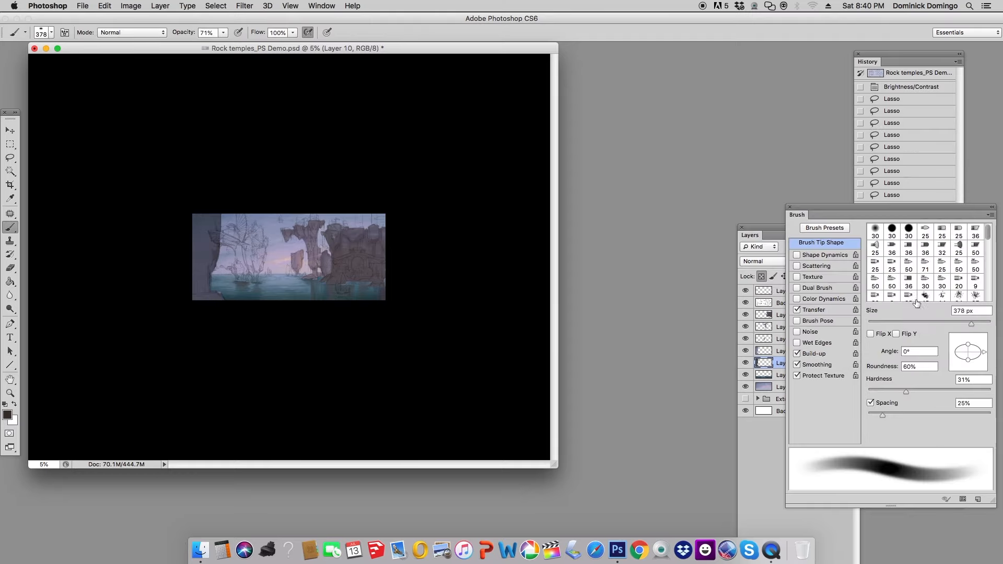
pyautogui.moveTo(208, 230); pyautogui.dragTo(210, 251)
# Adjust the foreground color's brightness and shade the formation's lower middle with a 159 px brush, turning on Shape Dynamics
pyautogui.click(7, 415)
pyautogui.moveTo(818, 254); pyautogui.dragTo(818, 248)
pyautogui.click(907, 141)
pyautogui.moveTo(936, 324); pyautogui.dragTo(948, 325)
pyautogui.moveTo(214, 251); pyautogui.dragTo(200, 272)
pyautogui.click(797, 255)
pyautogui.moveTo(209, 261)
pyautogui.mouseDown()
pyautogui.moveTo(203, 282)
pyautogui.moveTo(199, 272)
pyautogui.mouseUp()
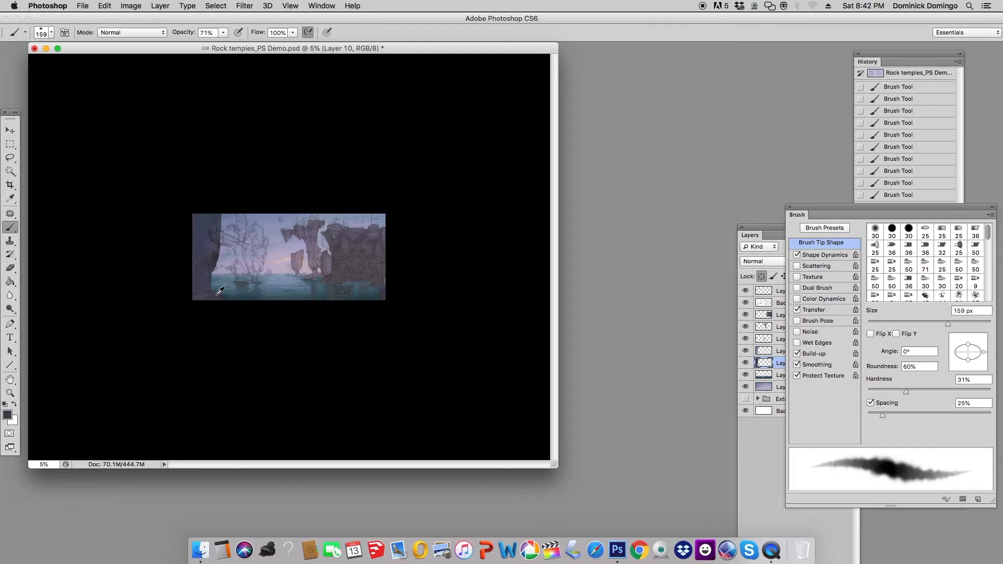
# Refine the foreground color's hue, saturation and brightness for shading the left-edge formation
pyautogui.click(7, 415)
pyautogui.moveTo(819, 241); pyautogui.dragTo(819, 246)
pyautogui.click(789, 255)
pyautogui.click(825, 239)
pyautogui.click(826, 254)
pyautogui.click(907, 141)
# Choose a bluer dark foreground color, enlarge the brush, turn off Shape Dynamics and rotate the tip to -148°
pyautogui.click(8, 415)
pyautogui.click(764, 253)
pyautogui.click(781, 253)
pyautogui.click(907, 143)
pyautogui.moveTo(948, 324); pyautogui.dragTo(965, 324)
pyautogui.click(797, 255)
pyautogui.moveTo(985, 352); pyautogui.dragTo(954, 360)
# Pick a slightly lighter violet foreground color and set the brush size to about 154 px
pyautogui.click(7, 415)
pyautogui.click(775, 247)
pyautogui.click(907, 142)
pyautogui.moveTo(966, 324); pyautogui.dragTo(947, 324)
# Sample colors from the left-edge formation's upper corner and base, shifting the base color toward a muted purple
pyautogui.keyDown('alt'); pyautogui.click(197, 219); pyautogui.keyUp('alt')
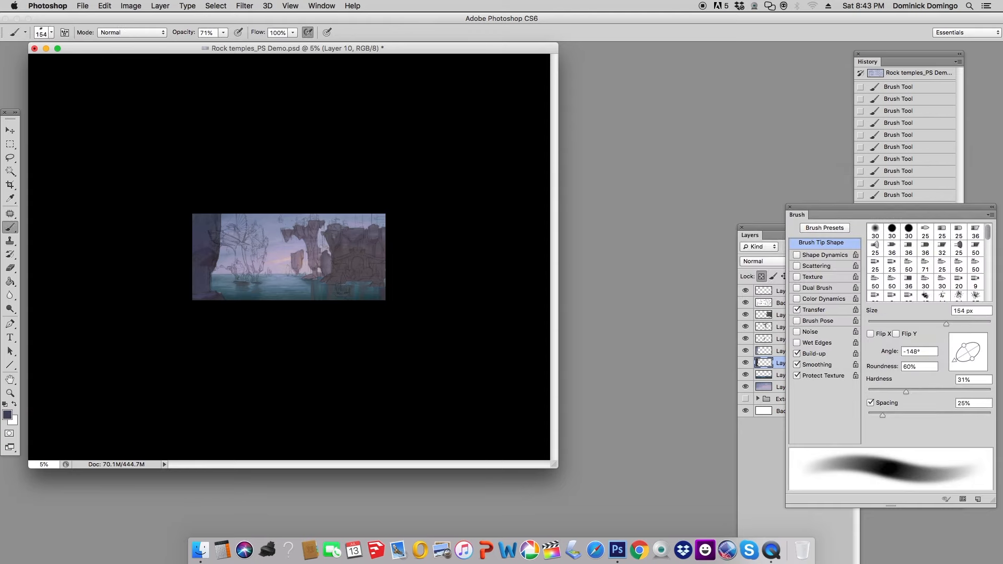
pyautogui.keyDown('alt'); pyautogui.click(217, 297); pyautogui.keyUp('alt')
pyautogui.click(7, 415)
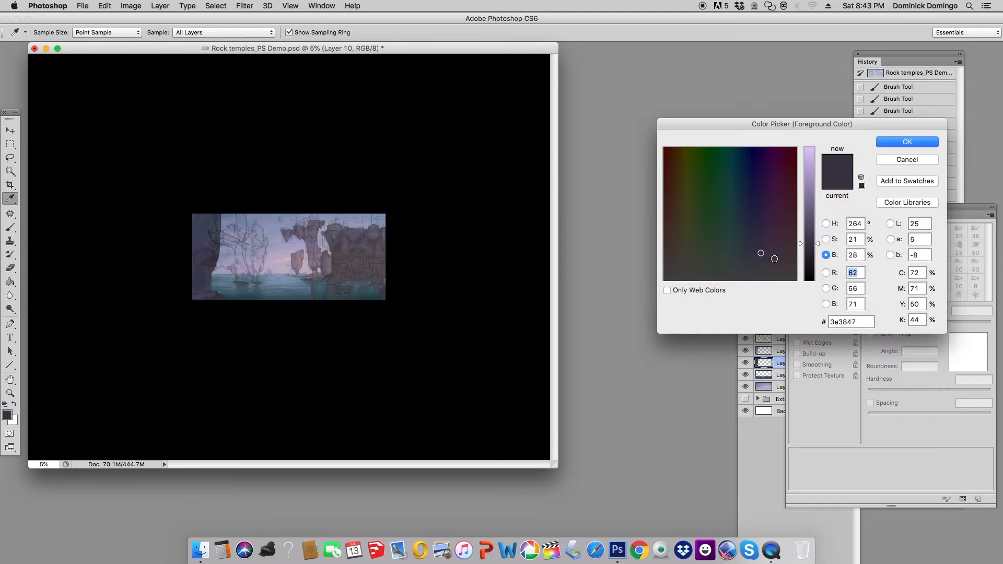
pyautogui.click(774, 258)
pyautogui.click(907, 142)
# Merge the duplicate left-edge strip layer down into Layer 10
pyautogui.click(781, 352)
pyautogui.press('super+e')
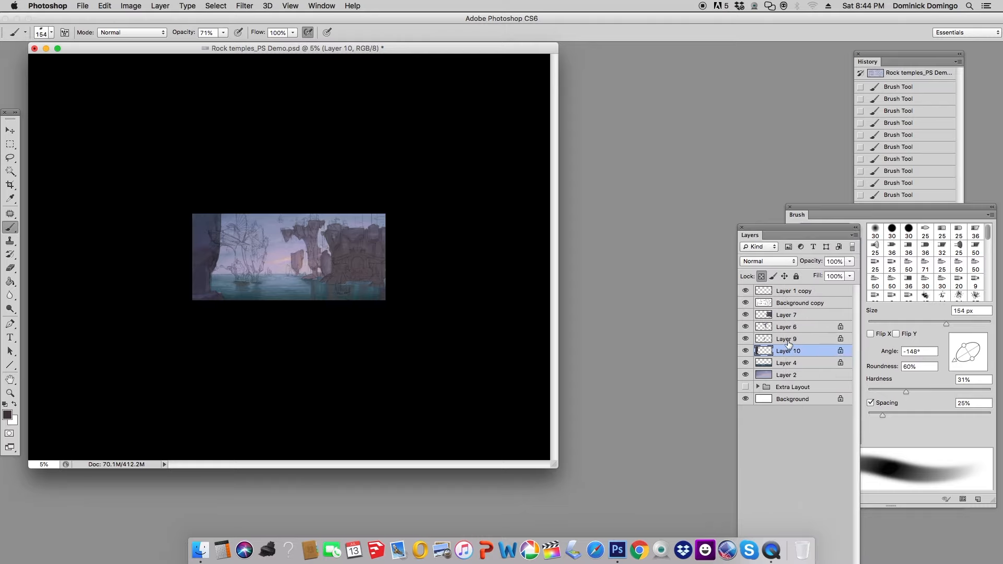
# Set the brush to Color mode at 45% opacity and 234 px, sampling the color of the large rock formation
pyautogui.click(131, 33)
pyautogui.click(109, 289)
pyautogui.keyDown('alt'); pyautogui.click(356, 262); pyautogui.keyUp('alt')
pyautogui.moveTo(223, 33); pyautogui.dragTo(208, 44)
pyautogui.moveTo(946, 324); pyautogui.dragTo(963, 324)
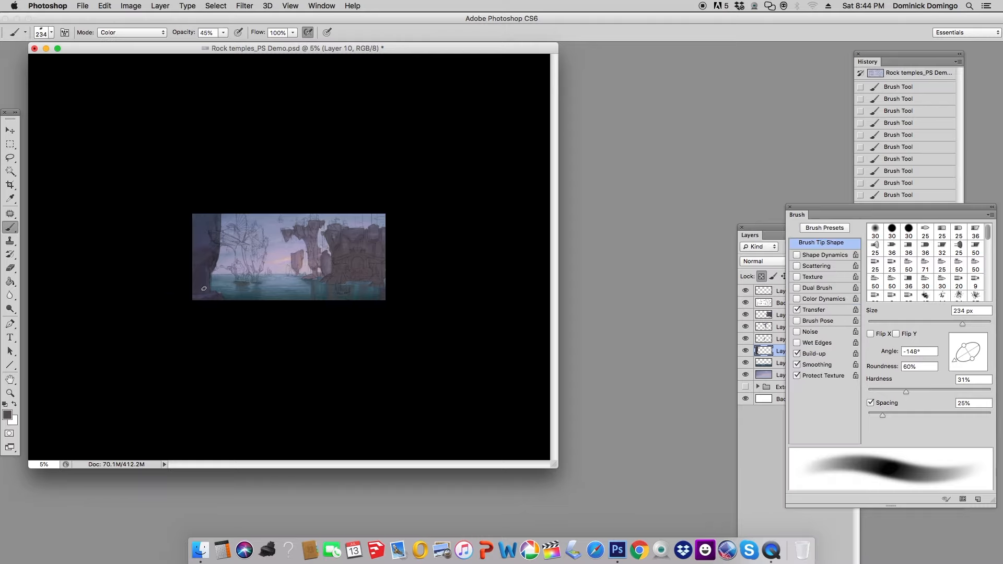
# Set the foreground color to the muted purple #584561 for tinting the left-edge formation
pyautogui.click(7, 415)
pyautogui.moveTo(819, 264); pyautogui.dragTo(820, 236)
pyautogui.click(907, 142)
pyautogui.click(7, 415)
pyautogui.click(766, 229)
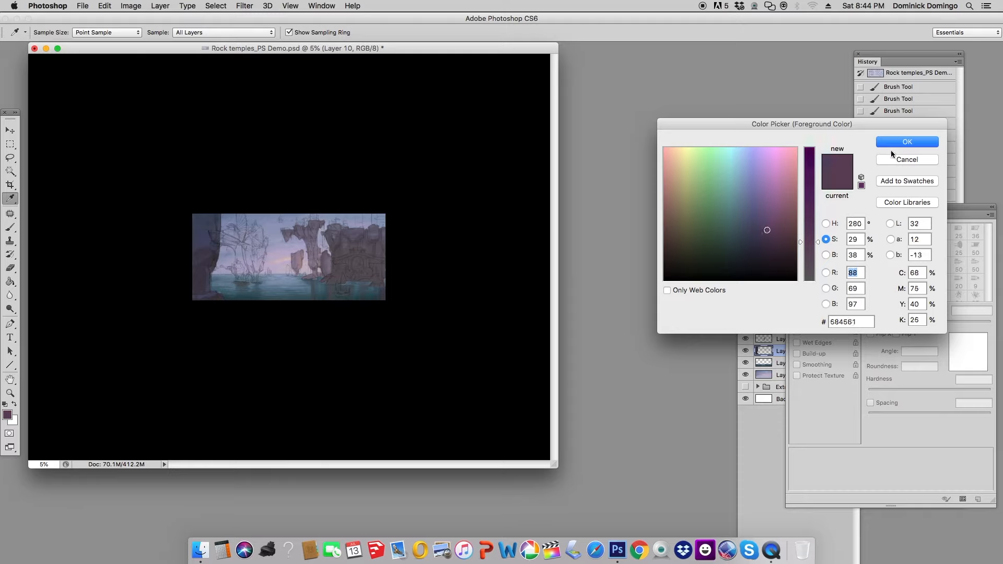
pyautogui.click(907, 142)
# Lower the brush opacity to 9%, sample the left-edge formation's color and save the document
pyautogui.moveTo(223, 32); pyautogui.dragTo(217, 44)
pyautogui.click(7, 415)
pyautogui.click(907, 142)
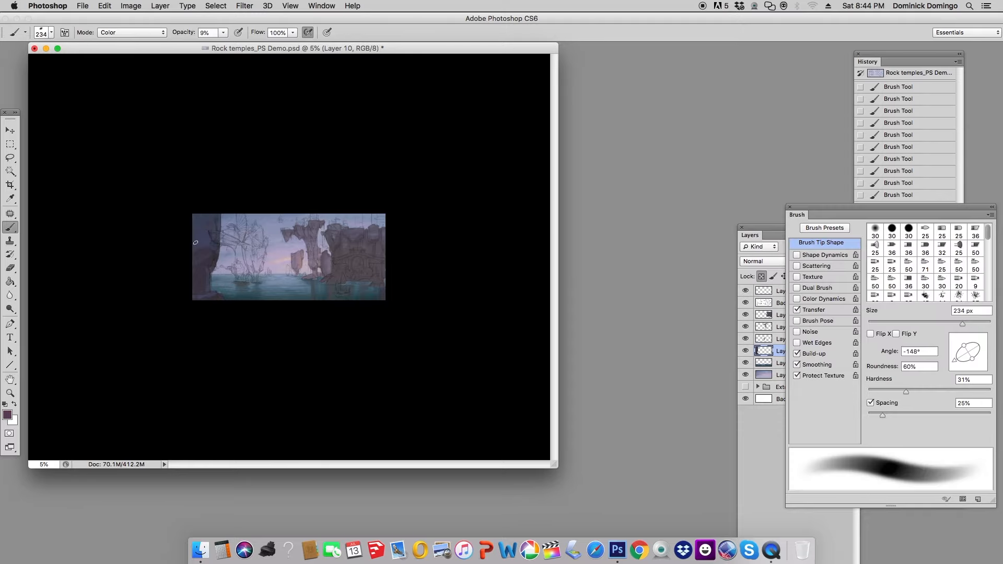
pyautogui.keyDown('alt'); pyautogui.click(202, 250); pyautogui.keyUp('alt')
pyautogui.moveTo(10, 158); pyautogui.dragTo(57, 169)
pyautogui.press('super+s')
# Switch to a soft round brush preset with Noise and turn on its Texture option
pyautogui.moveTo(835, 209); pyautogui.dragTo(844, 204)
pyautogui.click(10, 227)
pyautogui.click(51, 32)
pyautogui.doubleClick(81, 108)
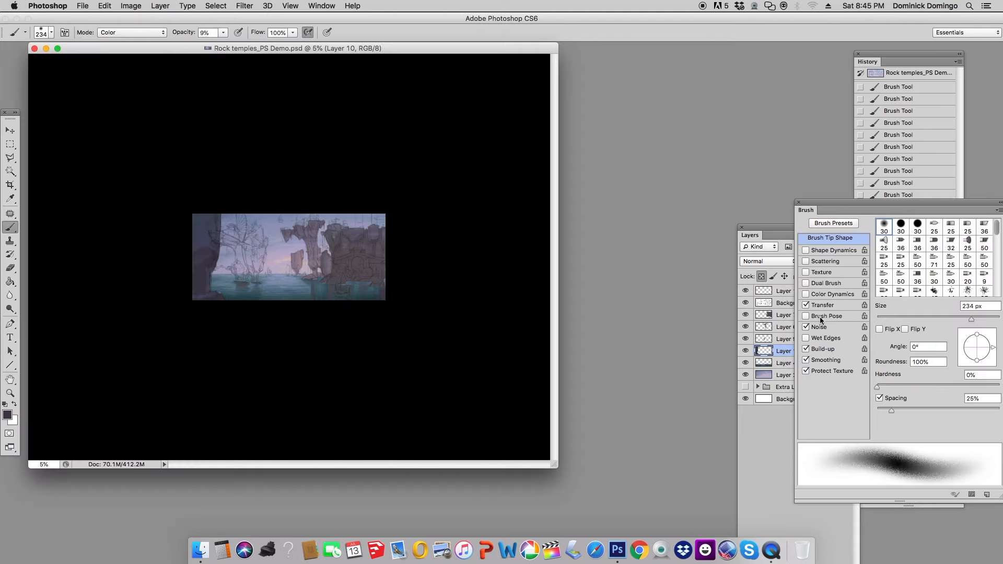
pyautogui.click(821, 272)
pyautogui.click(831, 238)
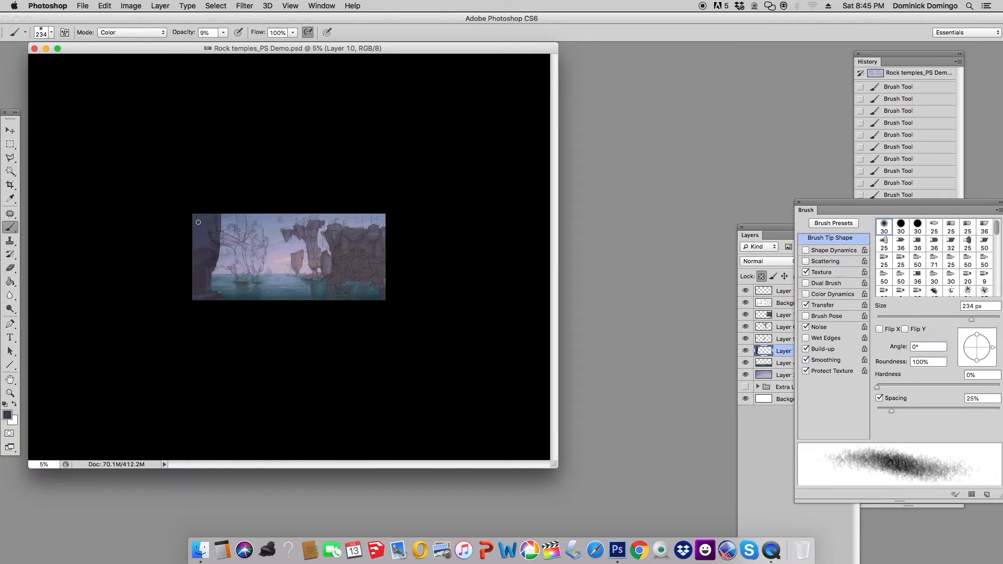
# Choose a bright reddish-orange foreground color and set the brush's blending mode to Normal
pyautogui.click(7, 415)
pyautogui.click(668, 228)
pyautogui.click(826, 255)
pyautogui.moveTo(818, 238)
pyautogui.mouseDown()
pyautogui.moveTo(817, 185)
pyautogui.moveTo(818, 193)
pyautogui.mouseUp()
pyautogui.click(907, 142)
pyautogui.click(160, 33)
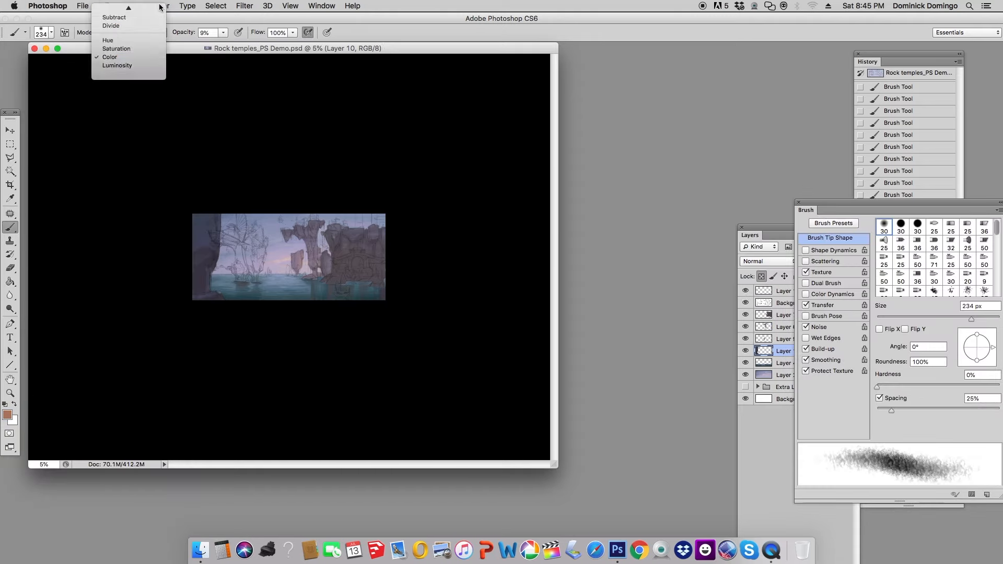
pyautogui.click(152, 9)
# Brush warm light across the top of the left-edge formation, changing the brush to 20% opacity and 420 px
pyautogui.moveTo(224, 32); pyautogui.dragTo(244, 45)
pyautogui.moveTo(201, 220); pyautogui.dragTo(214, 228)
pyautogui.moveTo(223, 32); pyautogui.dragTo(208, 45)
pyautogui.moveTo(971, 319); pyautogui.dragTo(982, 319)
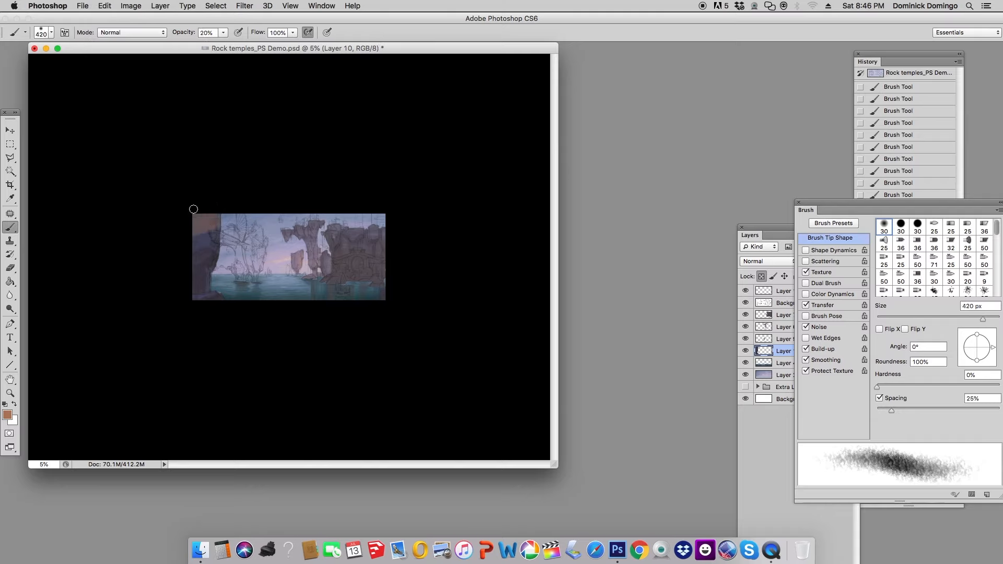
# Raise the brush opacity to 49% and the texture scale, and brush textured shadow below the formation's warm top
pyautogui.click(831, 272)
pyautogui.moveTo(223, 33); pyautogui.dragTo(238, 45)
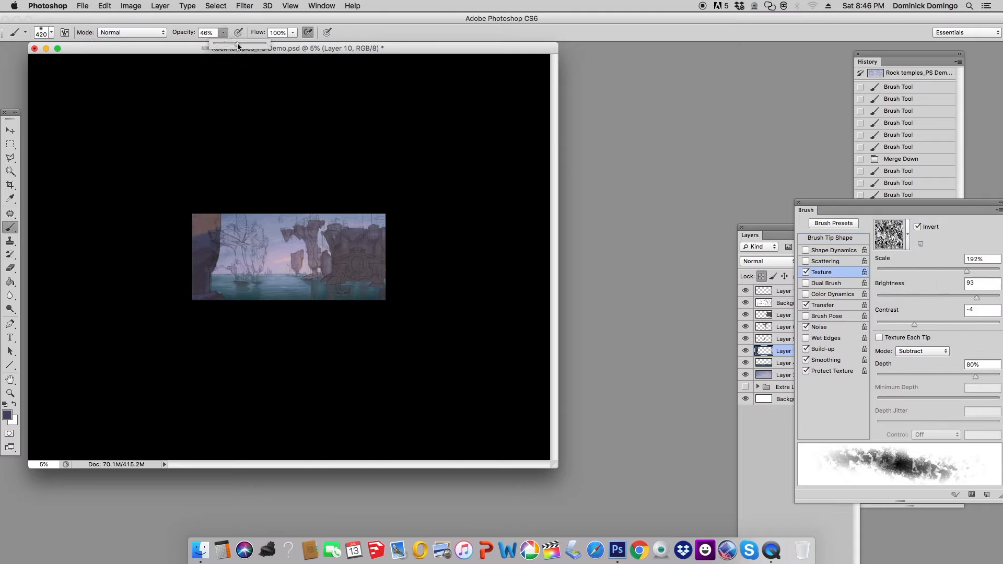
pyautogui.moveTo(966, 271); pyautogui.dragTo(981, 272)
pyautogui.moveTo(205, 236); pyautogui.dragTo(195, 240)
# Turn off Texture and reshape the brush tip to 105 px, 64% roundness and a 180° angle
pyautogui.click(806, 272)
pyautogui.click(830, 237)
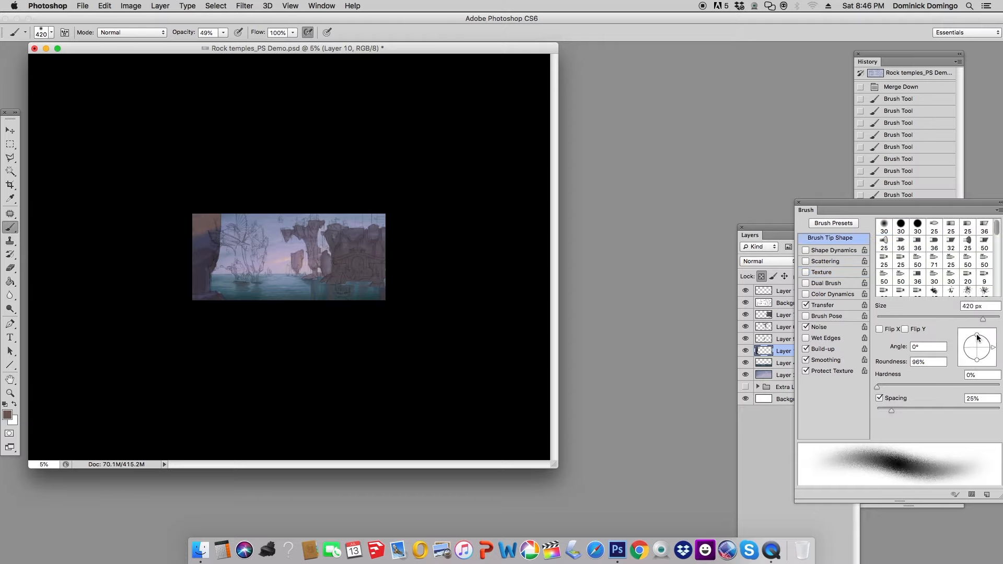
pyautogui.moveTo(991, 354)
pyautogui.mouseDown()
pyautogui.moveTo(922, 318)
pyautogui.moveTo(940, 319)
pyautogui.mouseUp()
# Pick a muted purple foreground color and set the brush hardness to 73%
pyautogui.click(7, 415)
pyautogui.click(786, 260)
pyautogui.click(773, 255)
pyautogui.click(826, 239)
pyautogui.click(826, 254)
pyautogui.click(908, 142)
pyautogui.moveTo(898, 387); pyautogui.dragTo(967, 387)
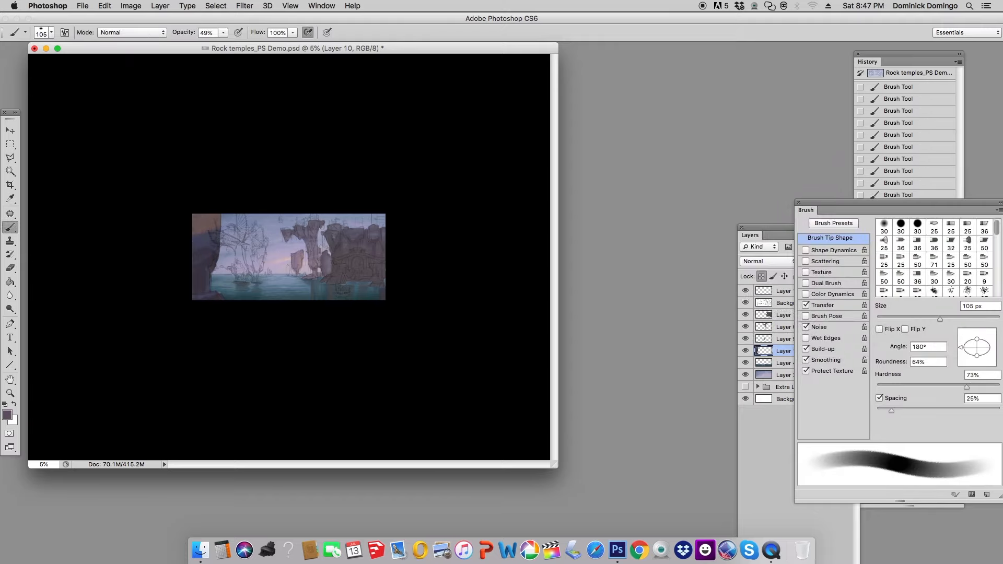
# Brighten the foreground color and shift it to a yellowish ochre for the formation's warm highlights
pyautogui.click(7, 415)
pyautogui.moveTo(818, 224); pyautogui.dragTo(818, 190)
pyautogui.click(908, 141)
pyautogui.click(7, 414)
pyautogui.click(681, 243)
pyautogui.click(826, 239)
pyautogui.click(908, 141)
# Turn on the brush's Texture option and set its blending mode to Color
pyautogui.click(806, 272)
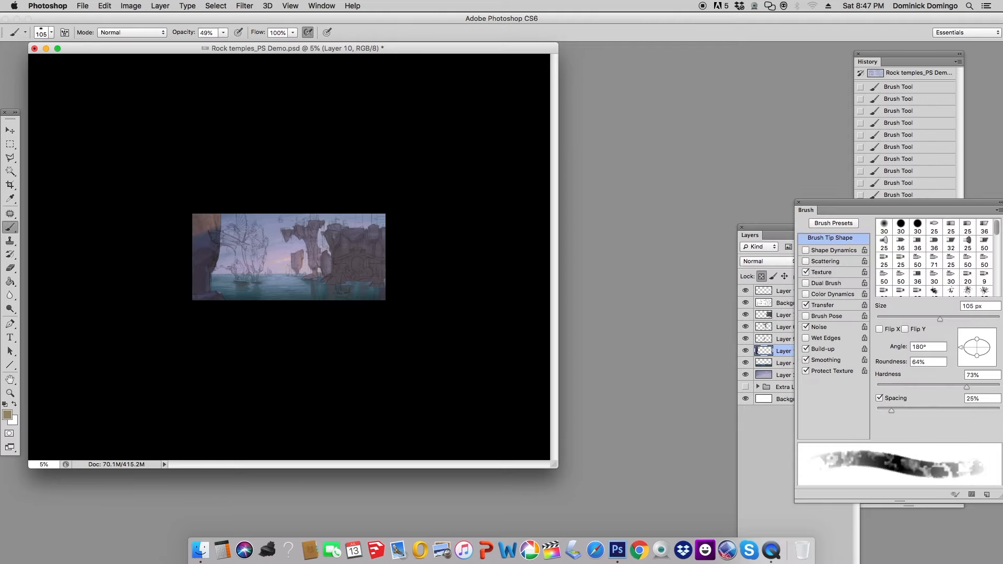
pyautogui.click(806, 272)
pyautogui.click(805, 272)
pyautogui.click(131, 32)
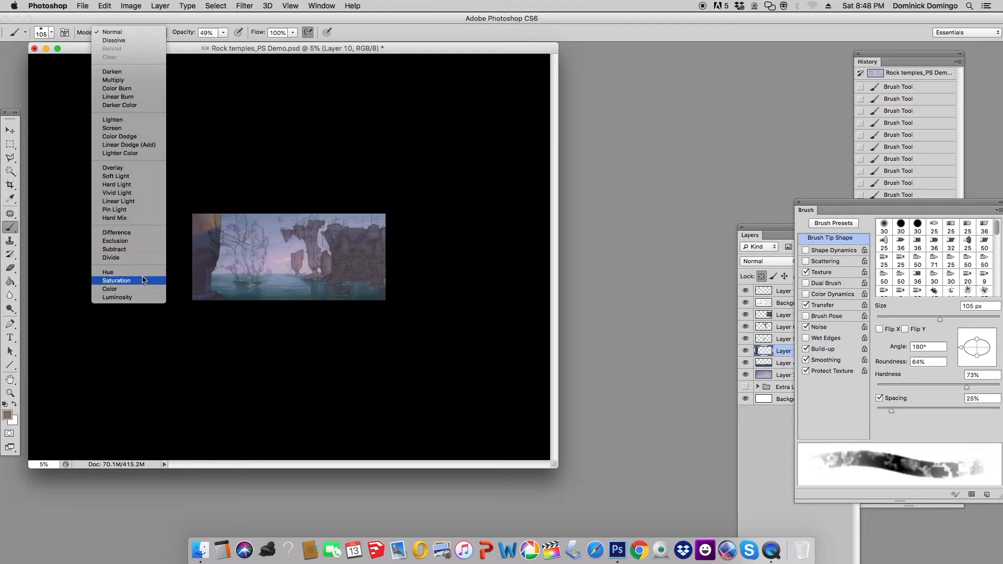
pyautogui.click(120, 289)
# Toggle the brush texture, return the brush to Normal mode and sample the upper part of the left-edge formation
pyautogui.click(806, 272)
pyautogui.click(130, 32)
pyautogui.click(149, 8)
pyautogui.keyDown('alt'); pyautogui.click(213, 222); pyautogui.keyUp('alt')
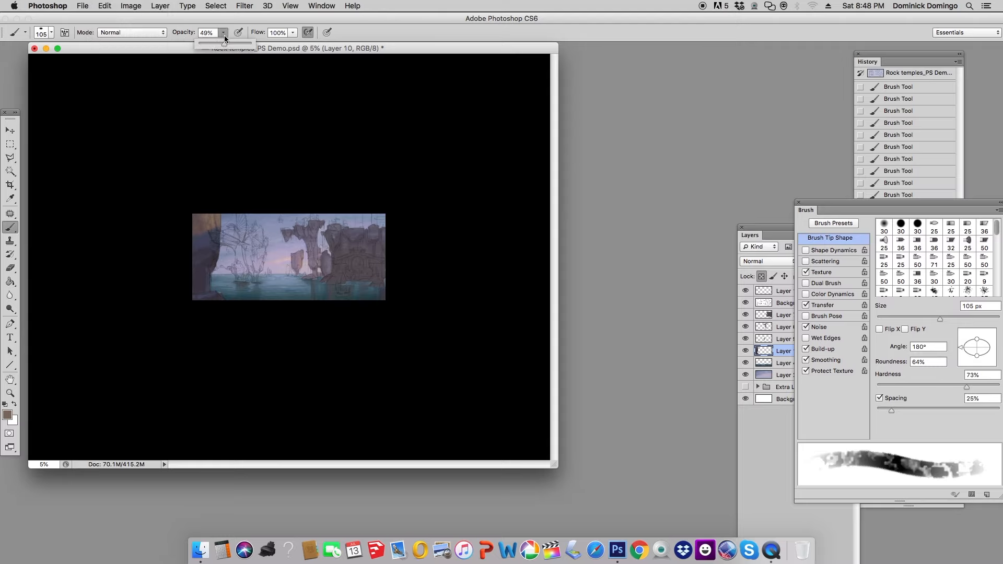
# Choose a pale cream foreground color for the left-edge formation's brightest highlights
pyautogui.click(8, 415)
pyautogui.click(826, 239)
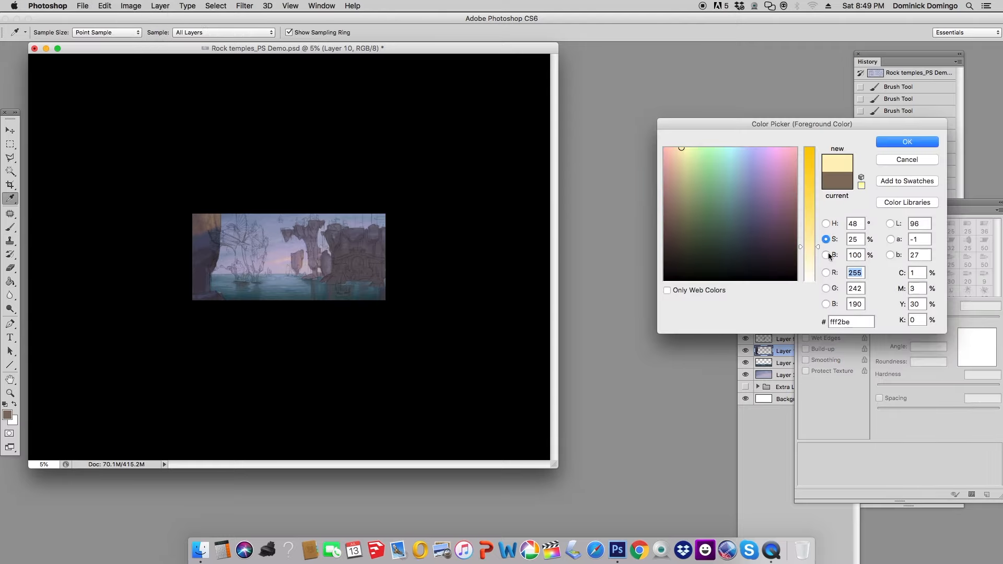
pyautogui.click(826, 255)
pyautogui.click(826, 240)
pyautogui.click(911, 143)
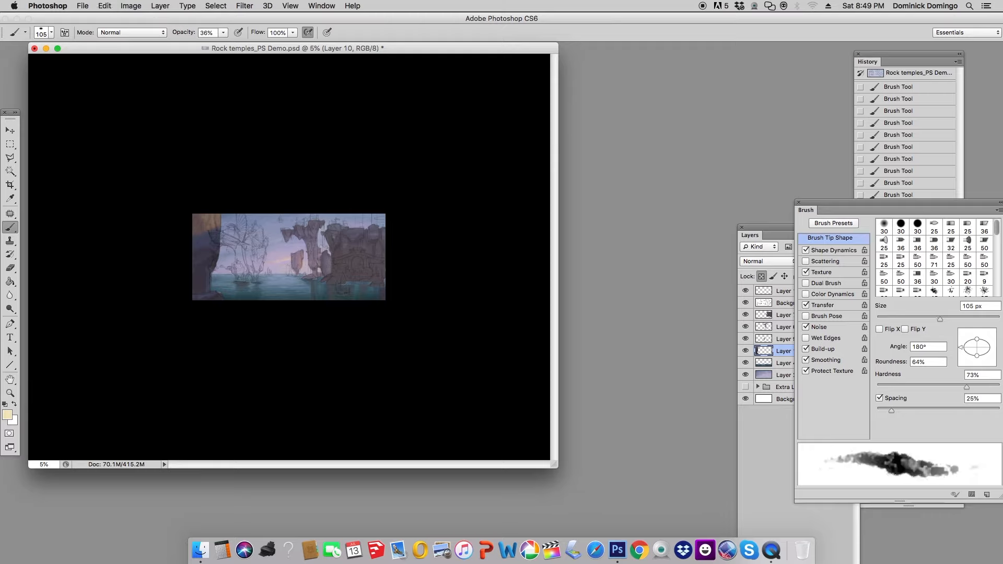
# Turn off Shape Dynamics and Texture and lower the brush opacity to 21%
pyautogui.click(806, 250)
pyautogui.click(806, 272)
pyautogui.moveTo(223, 32); pyautogui.dragTo(216, 33)
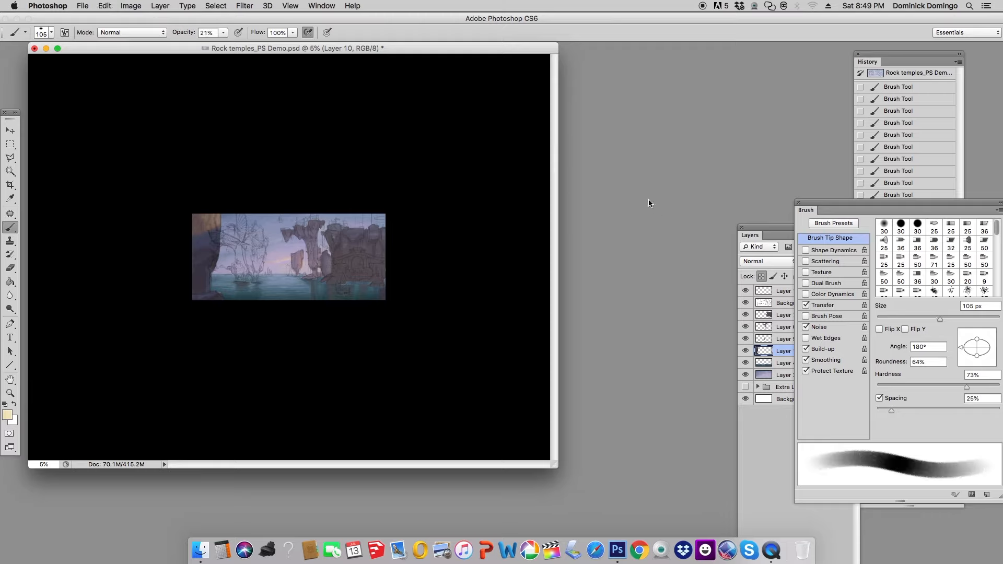
# Hide the Background copy sketch layer and save the document
pyautogui.click(746, 303)
pyautogui.press('cmd+s')
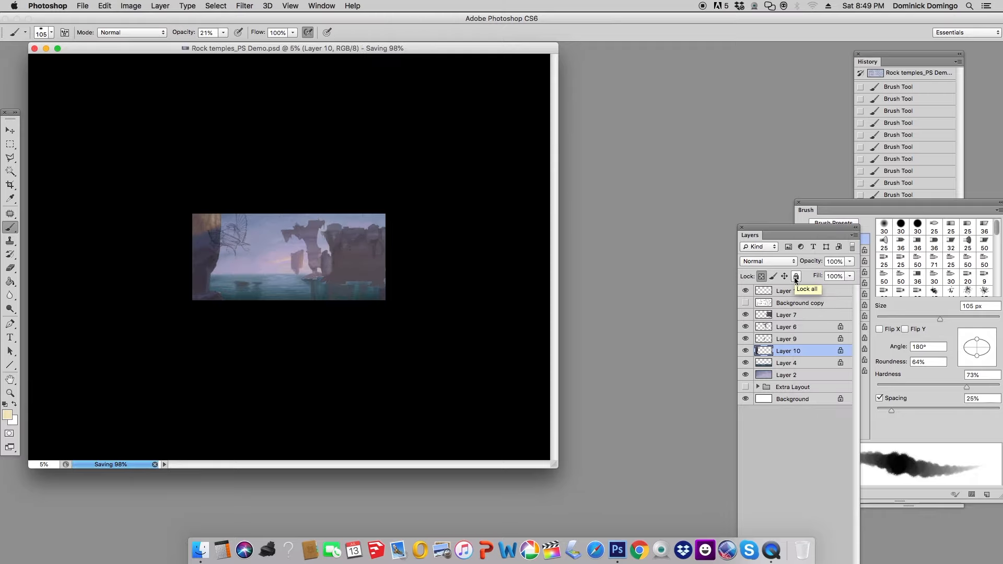
# Sample the color near the left-edge formation's top, brush along its upper right side and raise the brush opacity
pyautogui.keyDown('alt'); pyautogui.click(210, 226); pyautogui.keyUp('alt')
pyautogui.moveTo(211, 224); pyautogui.dragTo(212, 232)
pyautogui.moveTo(223, 33); pyautogui.dragTo(233, 33)
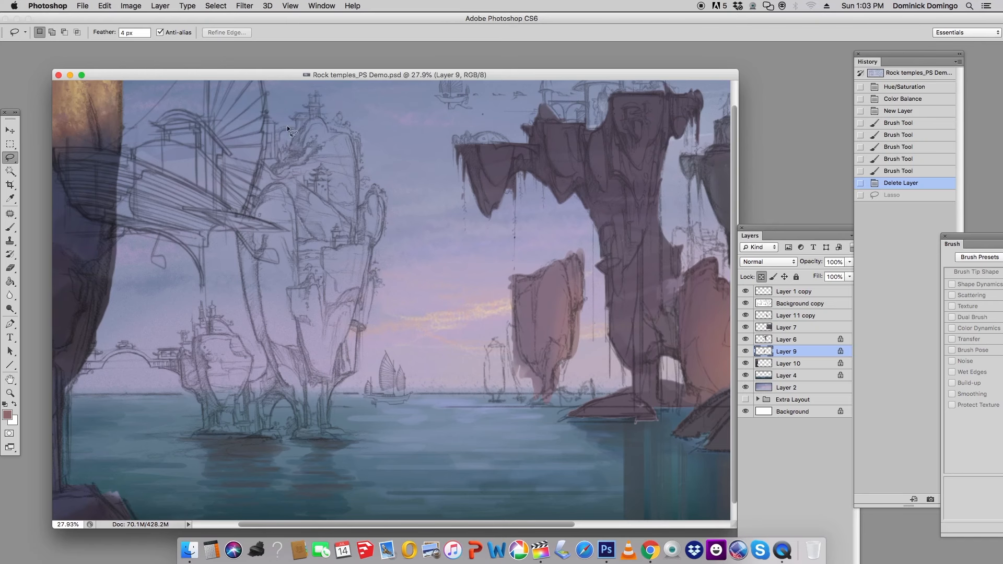
# Outline the tall sketched rock tower left of center with the Lasso at 4 px feather
pyautogui.moveTo(312, 120)
pyautogui.mouseDown()
pyautogui.moveTo(308, 156)
pyautogui.moveTo(325, 167)
pyautogui.mouseUp()
pyautogui.moveTo(340, 133); pyautogui.dragTo(358, 183)
pyautogui.moveTo(360, 172); pyautogui.dragTo(356, 217)
pyautogui.moveTo(354, 218)
pyautogui.mouseDown()
pyautogui.moveTo(334, 183)
pyautogui.moveTo(357, 207)
pyautogui.moveTo(346, 224)
pyautogui.mouseUp()
pyautogui.moveTo(361, 207)
pyautogui.mouseDown()
pyautogui.moveTo(382, 199)
pyautogui.moveTo(364, 326)
pyautogui.moveTo(330, 292)
pyautogui.mouseUp()
pyautogui.moveTo(355, 349); pyautogui.dragTo(334, 313)
pyautogui.moveTo(356, 347)
pyautogui.mouseDown()
pyautogui.moveTo(356, 371)
pyautogui.moveTo(314, 301)
pyautogui.mouseUp()
pyautogui.moveTo(355, 372)
pyautogui.mouseDown()
pyautogui.moveTo(338, 384)
pyautogui.moveTo(268, 271)
pyautogui.mouseUp()
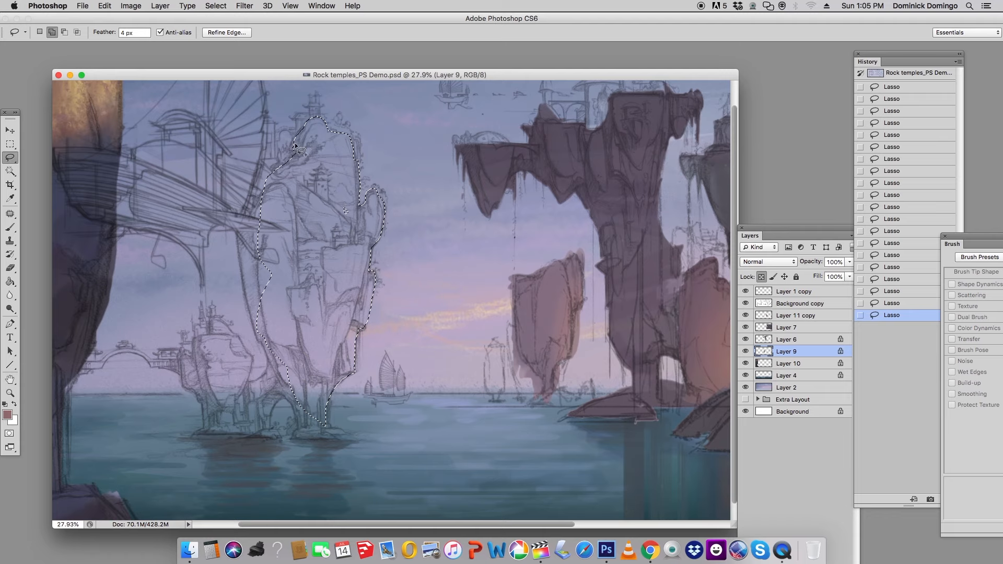
pyautogui.moveTo(287, 159)
pyautogui.mouseDown()
pyautogui.moveTo(247, 172)
pyautogui.moveTo(264, 199)
pyautogui.moveTo(243, 183)
pyautogui.mouseUp()
pyautogui.moveTo(237, 229)
pyautogui.mouseDown()
pyautogui.moveTo(261, 338)
pyautogui.moveTo(280, 318)
pyautogui.moveTo(257, 342)
pyautogui.mouseUp()
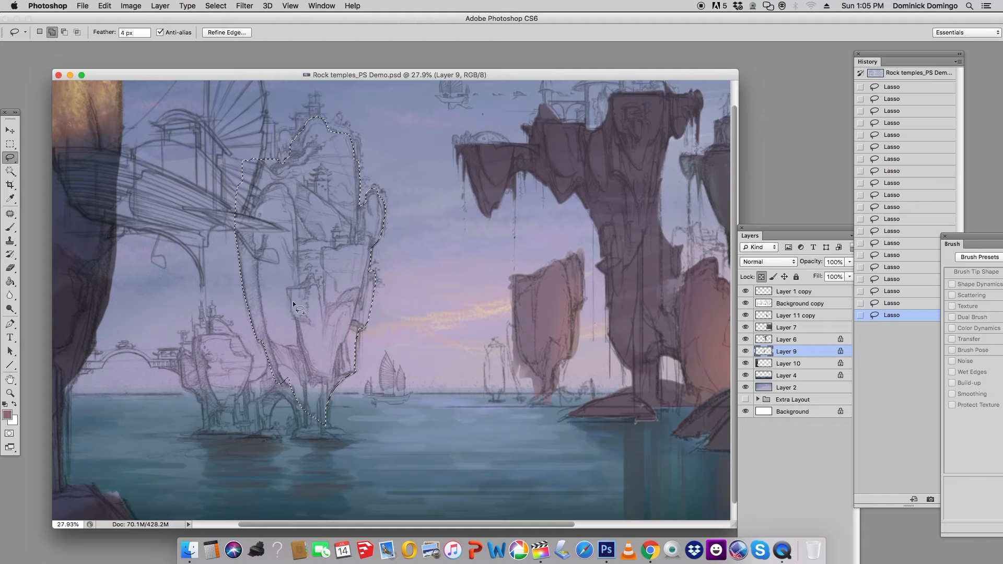
# Add the tower's waterline base and the smaller neighboring rock to the selection
pyautogui.moveTo(236, 403)
pyautogui.mouseDown()
pyautogui.moveTo(278, 399)
pyautogui.moveTo(265, 438)
pyautogui.moveTo(259, 425)
pyautogui.moveTo(312, 428)
pyautogui.mouseUp()
pyautogui.moveTo(305, 438)
pyautogui.mouseDown()
pyautogui.moveTo(332, 438)
pyautogui.moveTo(324, 425)
pyautogui.moveTo(334, 433)
pyautogui.mouseUp()
pyautogui.moveTo(202, 418); pyautogui.dragTo(256, 361)
pyautogui.moveTo(221, 320)
pyautogui.mouseDown()
pyautogui.moveTo(224, 340)
pyautogui.moveTo(182, 388)
pyautogui.mouseUp()
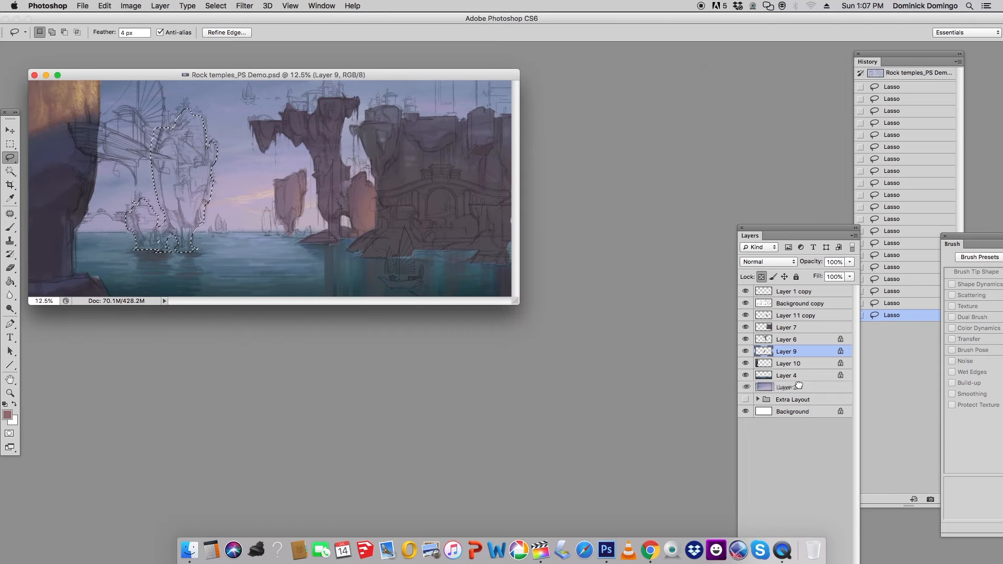
# Copy the selected rocks to a new layer below Layer 9 and darken them with -64 contrast and lower brightness
pyautogui.hotkey('ctrl', 'j')
pyautogui.click(130, 5)
pyautogui.click(264, 38)
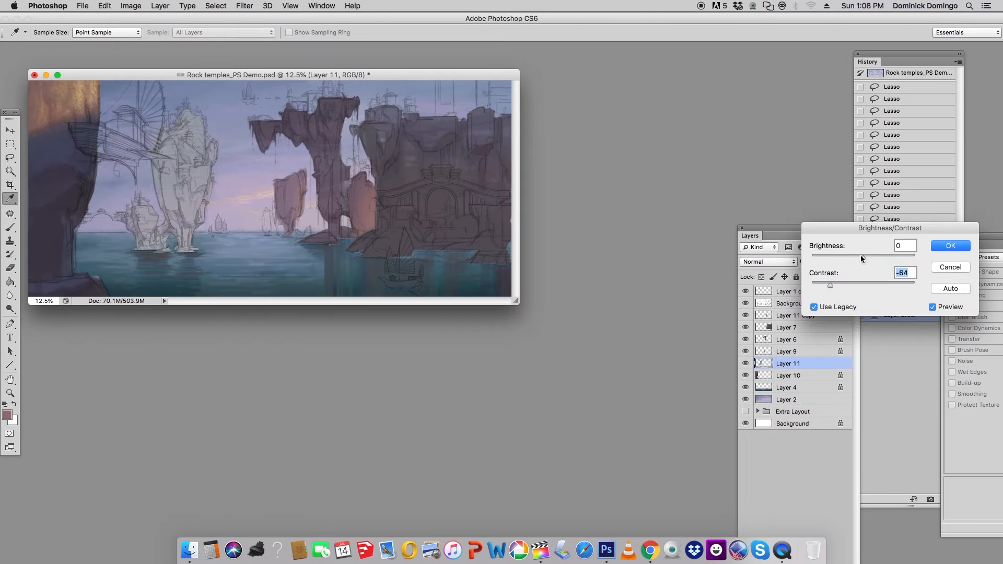
pyautogui.moveTo(863, 257); pyautogui.dragTo(841, 257)
pyautogui.click(950, 245)
# Lock the new rock layer's transparent pixels, save the document and switch to the Brush tool
pyautogui.click(762, 277)
pyautogui.press('super+s')
pyautogui.press('b')
pyautogui.moveTo(978, 237); pyautogui.dragTo(530, 203)
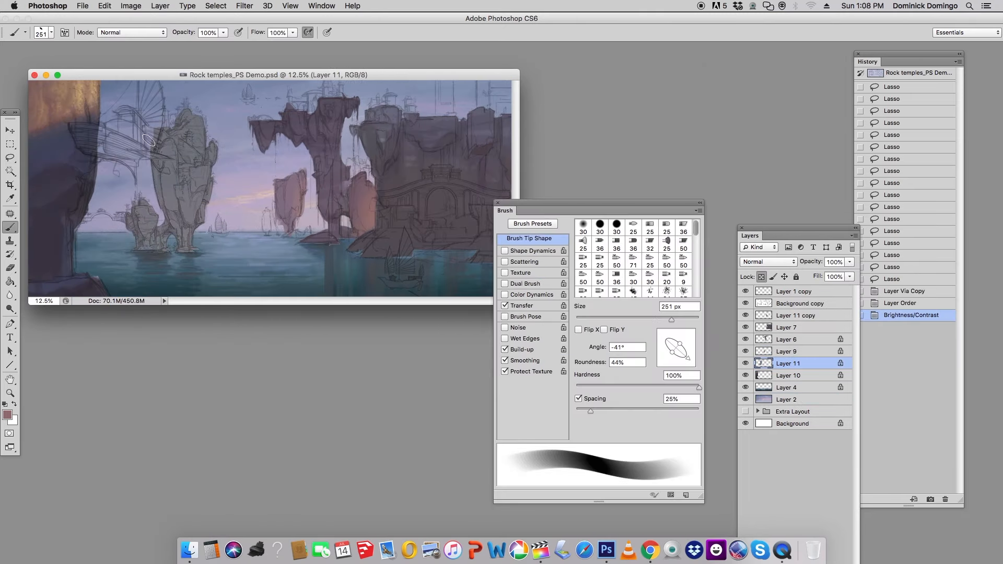
# Mix a muted purple from the sky beside the tall rock tower and lower the brush opacity to 34%
pyautogui.keyDown('alt'); pyautogui.click(148, 140); pyautogui.keyUp('alt')
pyautogui.click(7, 415)
pyautogui.click(826, 255)
pyautogui.click(764, 246)
pyautogui.click(907, 142)
pyautogui.moveTo(194, 119); pyautogui.dragTo(163, 179)
pyautogui.press('super+z')
pyautogui.moveTo(223, 32); pyautogui.dragTo(194, 53)
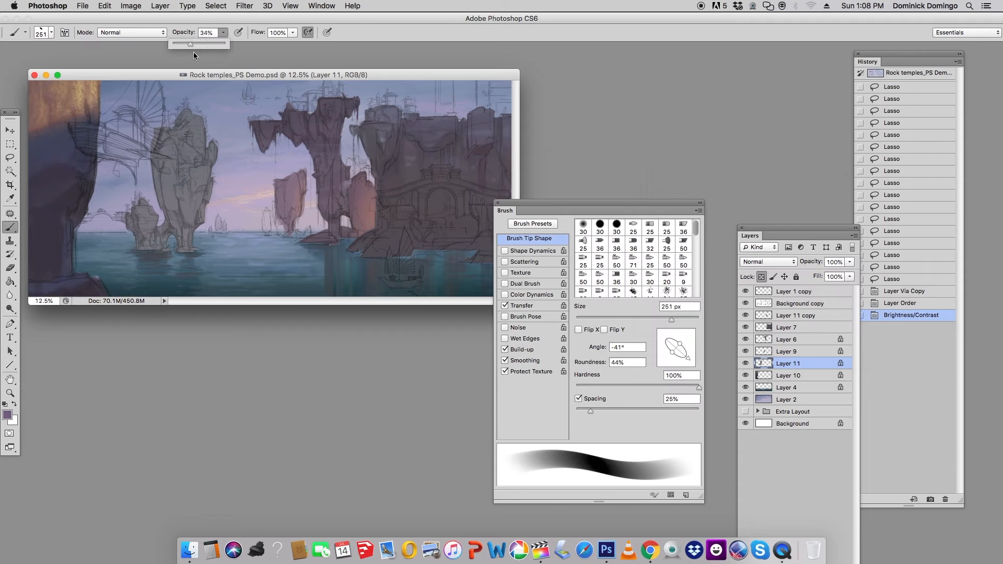
# Glaze purple strokes over the tall central-left tower and the smaller rock and bases beside it
pyautogui.click(202, 176)
pyautogui.keyDown('alt'); pyautogui.click(171, 180); pyautogui.keyUp('alt')
pyautogui.moveTo(190, 106); pyautogui.dragTo(180, 220)
pyautogui.moveTo(204, 141); pyautogui.dragTo(196, 209)
pyautogui.moveTo(167, 136); pyautogui.dragTo(170, 198)
pyautogui.moveTo(141, 206)
pyautogui.mouseDown()
pyautogui.moveTo(149, 241)
pyautogui.moveTo(195, 248)
pyautogui.mouseUp()
# Mix a darker grey-purple foreground colour
pyautogui.click(7, 415)
pyautogui.click(814, 228)
pyautogui.click(908, 143)
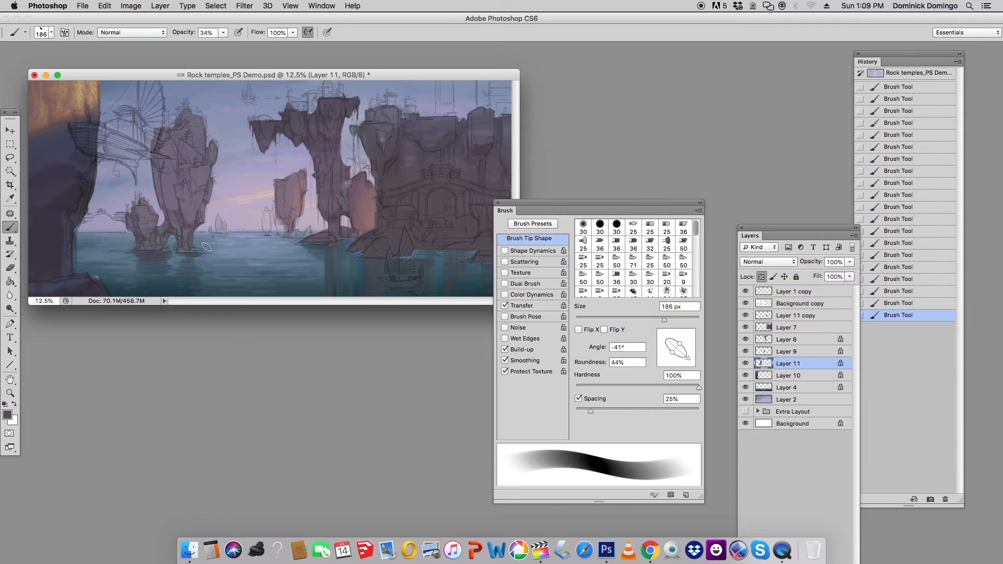
# Set the brush to 81 px with 42% hardness, enable Texture and reshape the tip's angle and roundness
pyautogui.moveTo(664, 319); pyautogui.dragTo(625, 319)
pyautogui.moveTo(699, 387); pyautogui.dragTo(627, 388)
pyautogui.click(520, 272)
pyautogui.moveTo(653, 299); pyautogui.dragTo(632, 299)
pyautogui.click(529, 238)
pyautogui.moveTo(689, 359); pyautogui.dragTo(660, 350)
pyautogui.moveTo(675, 343); pyautogui.dragTo(677, 341)
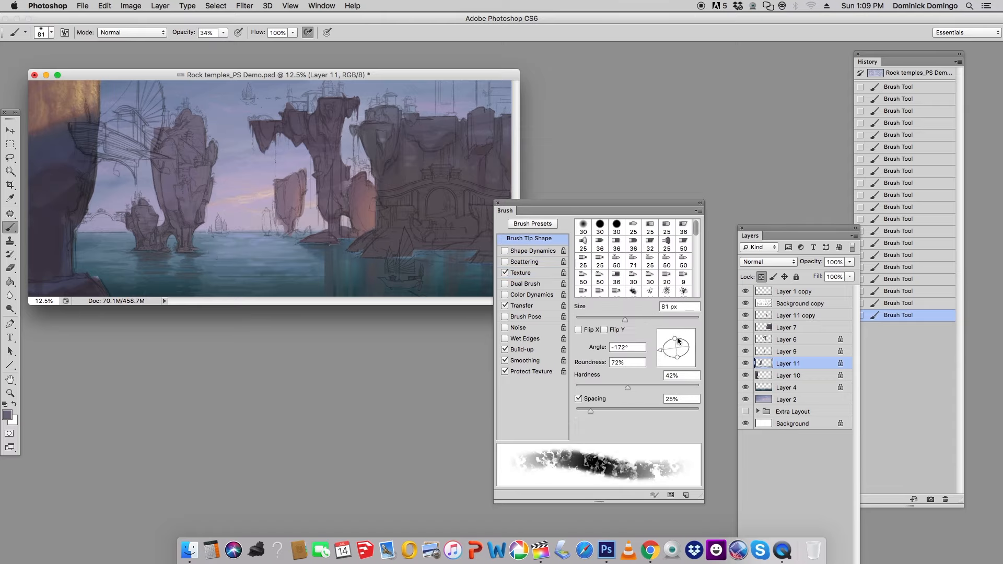
pyautogui.moveTo(678, 340); pyautogui.dragTo(677, 343)
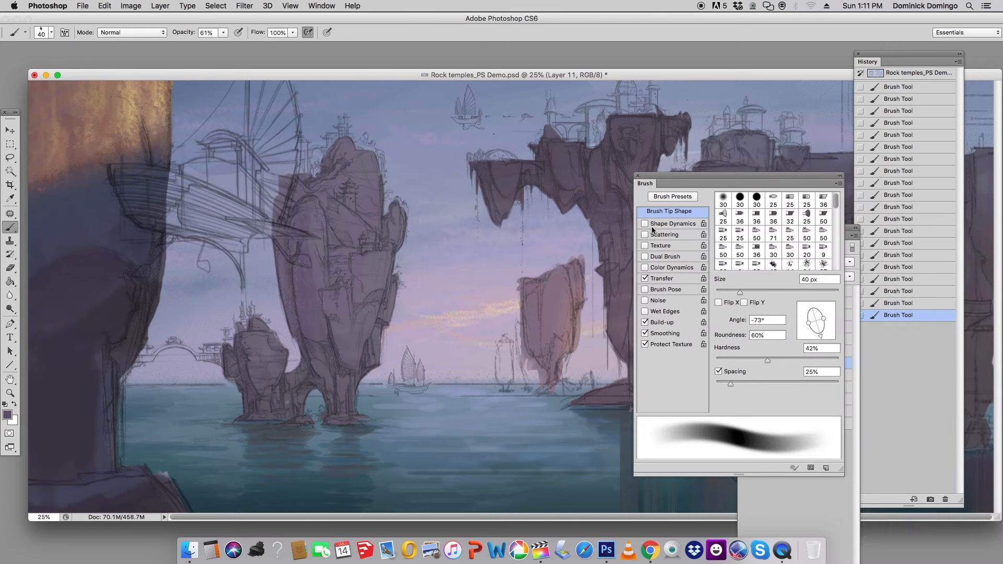
# Pick the tower's dark plum #483744 and set the brush to a 0° angle with Shape Dynamics and Texture on
pyautogui.keyDown('alt'); pyautogui.click(290, 290); pyautogui.keyUp('alt')
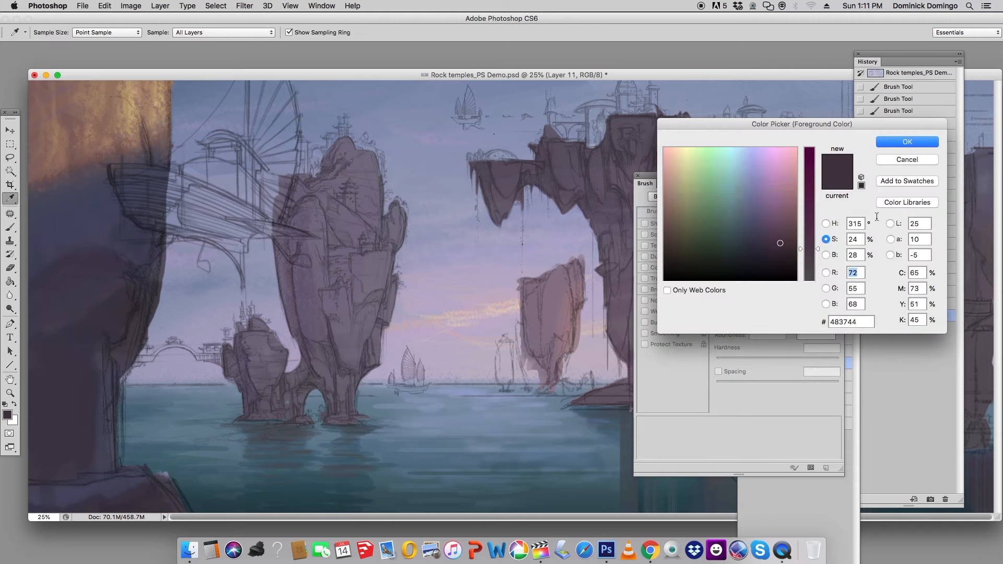
pyautogui.click(916, 144)
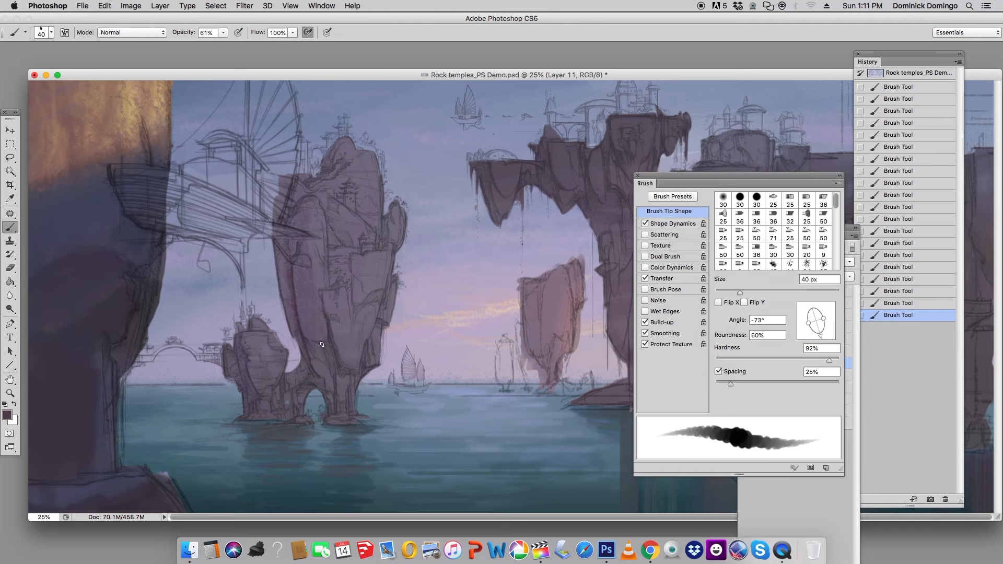
pyautogui.click(673, 224)
pyautogui.click(757, 247)
pyautogui.click(670, 211)
pyautogui.moveTo(820, 334); pyautogui.dragTo(832, 320)
pyautogui.click(662, 246)
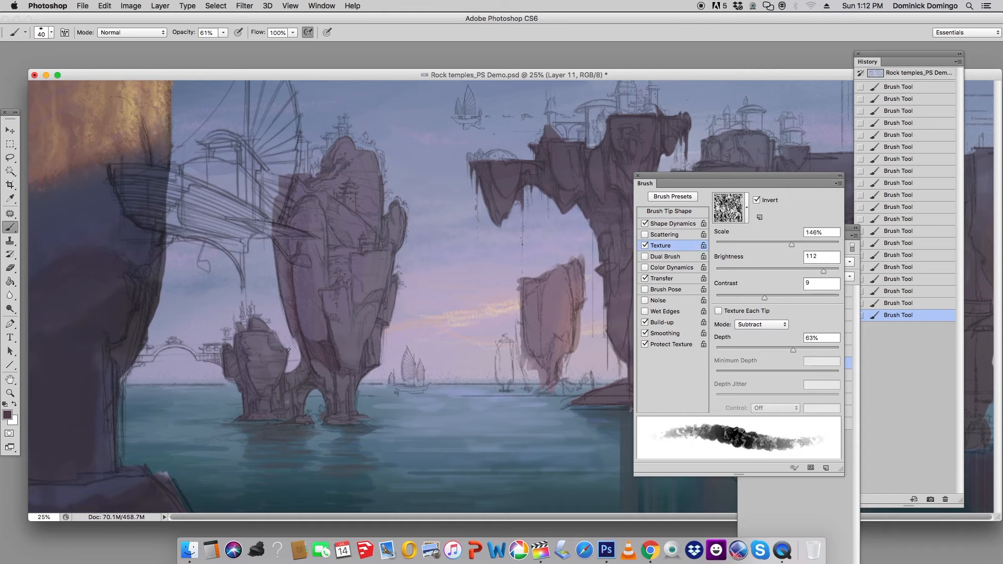
# Mix another muted purple foreground colour, then sample the shaded side of the tall tower
pyautogui.click(7, 415)
pyautogui.click(695, 263)
pyautogui.click(825, 240)
pyautogui.click(681, 240)
pyautogui.click(826, 256)
pyautogui.click(908, 142)
pyautogui.keyDown('alt'); pyautogui.click(291, 282); pyautogui.keyUp('alt')
# Lower the opacity of the Background copy sketch layer, reselect Layer 11 and save the document
pyautogui.moveTo(849, 228); pyautogui.dragTo(899, 221)
pyautogui.click(852, 296)
pyautogui.click(899, 255)
pyautogui.moveTo(893, 265); pyautogui.dragTo(883, 265)
pyautogui.click(846, 355)
pyautogui.press('super+s')
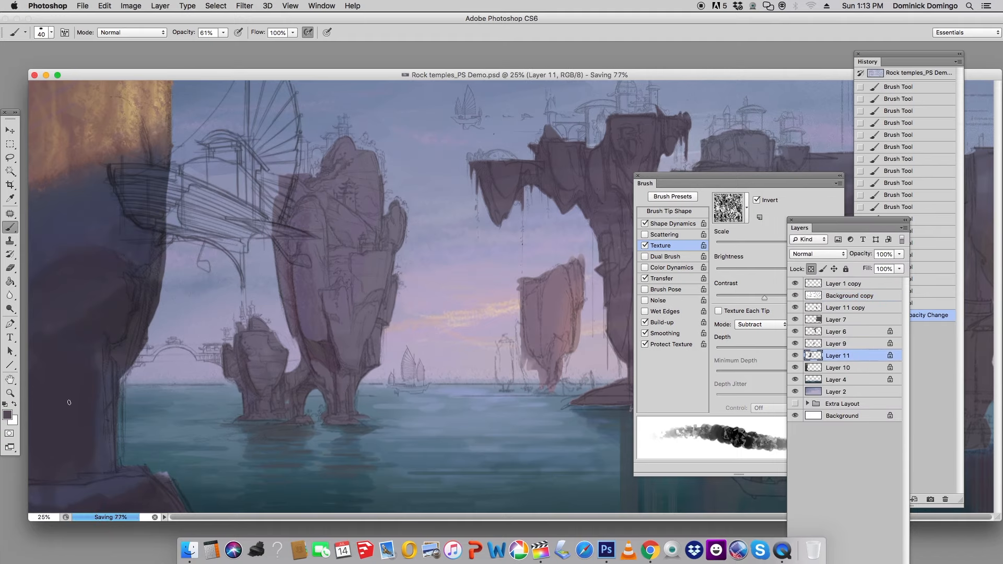
# Mix a darker purple-brown and paint shadows around the arch between the rocks and down the smaller rock
pyautogui.click(7, 415)
pyautogui.click(826, 239)
pyautogui.moveTo(815, 233); pyautogui.dragTo(816, 261)
pyautogui.click(791, 246)
pyautogui.click(907, 142)
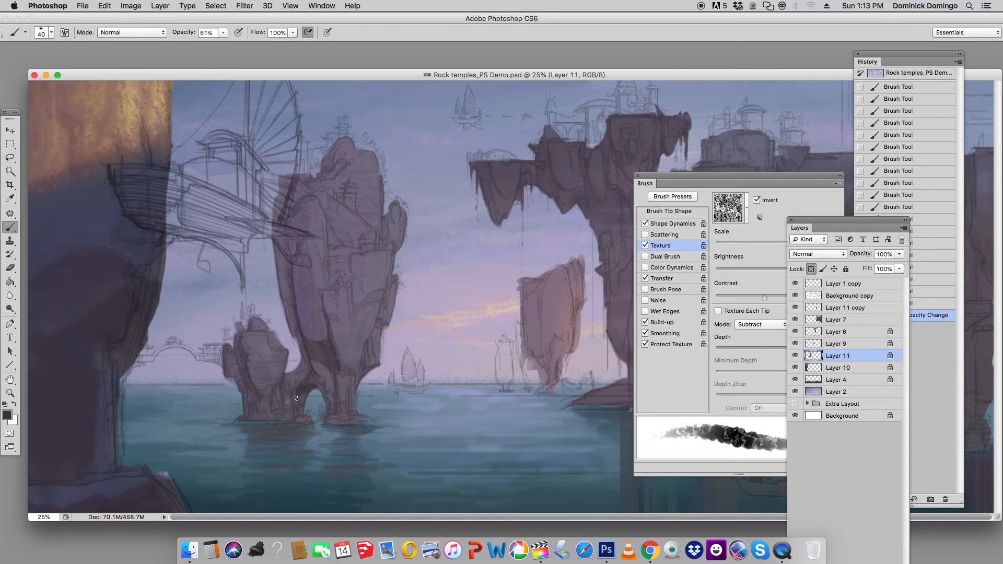
pyautogui.moveTo(307, 414); pyautogui.dragTo(303, 402)
pyautogui.moveTo(304, 412); pyautogui.dragTo(300, 398)
pyautogui.moveTo(301, 413); pyautogui.dragTo(302, 390)
pyautogui.moveTo(300, 396); pyautogui.dragTo(309, 388)
pyautogui.moveTo(241, 370); pyautogui.dragTo(255, 393)
pyautogui.moveTo(254, 390)
pyautogui.mouseDown()
pyautogui.moveTo(276, 378)
pyautogui.moveTo(251, 395)
pyautogui.moveTo(254, 410)
pyautogui.mouseUp()
# Lower the brush opacity to 39% and deepen the shadows across the smaller rock's base
pyautogui.click(223, 33)
pyautogui.moveTo(226, 46); pyautogui.dragTo(213, 46)
pyautogui.moveTo(252, 391); pyautogui.dragTo(255, 407)
pyautogui.moveTo(261, 393); pyautogui.dragTo(262, 410)
pyautogui.moveTo(272, 392); pyautogui.dragTo(261, 419)
pyautogui.moveTo(271, 420); pyautogui.dragTo(287, 423)
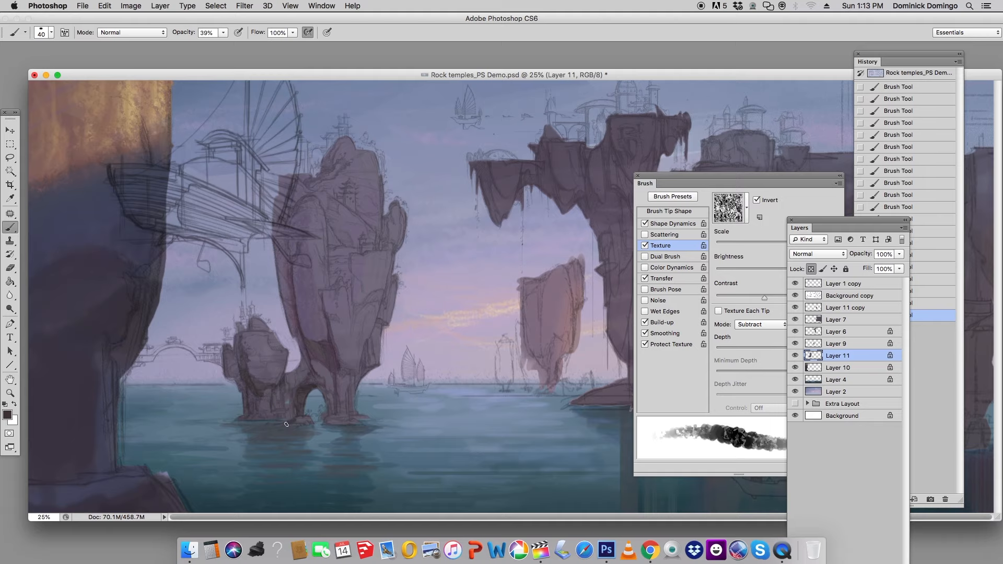
# Set the brush to 105 px with Shape Dynamics off and save the document
pyautogui.click(669, 212)
pyautogui.moveTo(735, 292); pyautogui.dragTo(729, 292)
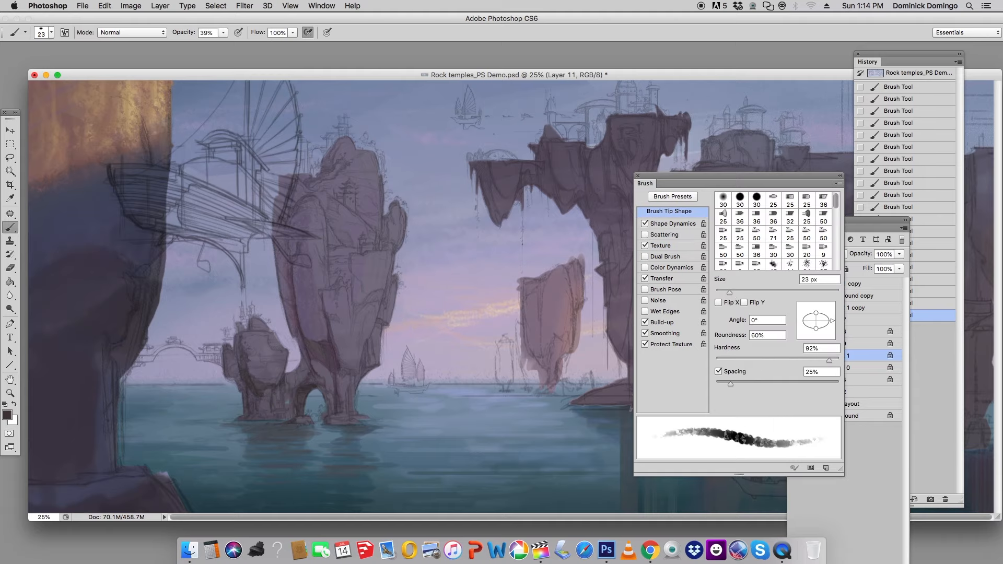
pyautogui.press('super+minus')
pyautogui.press('super+minus')
pyautogui.moveTo(516, 302); pyautogui.dragTo(657, 462)
pyautogui.moveTo(729, 292); pyautogui.dragTo(779, 292)
pyautogui.click(645, 224)
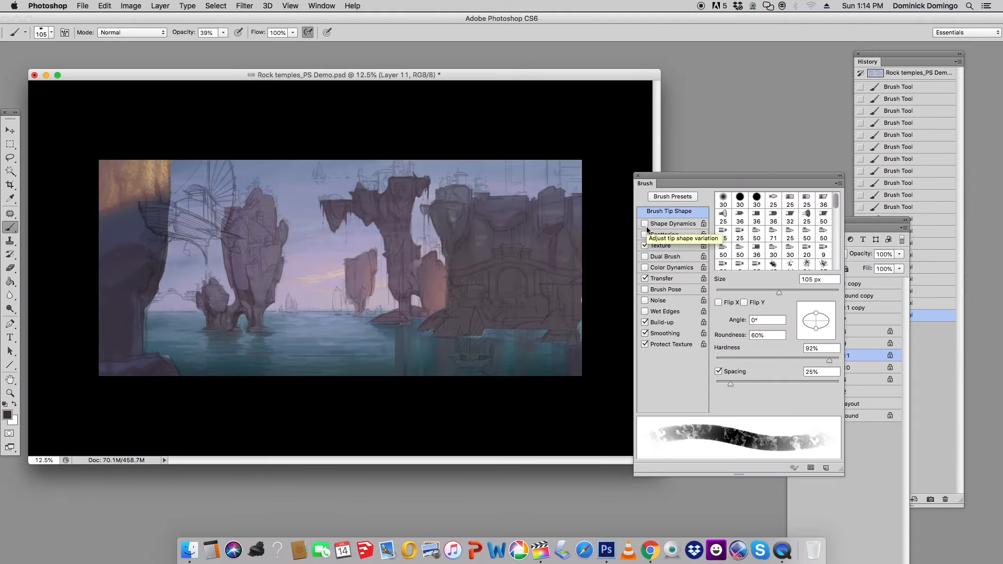
pyautogui.press('super+s')
# Mix a dark purple from the tall tower's colour and brush it down the tower's lower shaded side
pyautogui.keyDown('alt'); pyautogui.click(236, 266); pyautogui.keyUp('alt')
pyautogui.click(7, 415)
pyautogui.click(779, 226)
pyautogui.moveTo(809, 252); pyautogui.dragTo(809, 262)
pyautogui.click(825, 255)
pyautogui.click(907, 141)
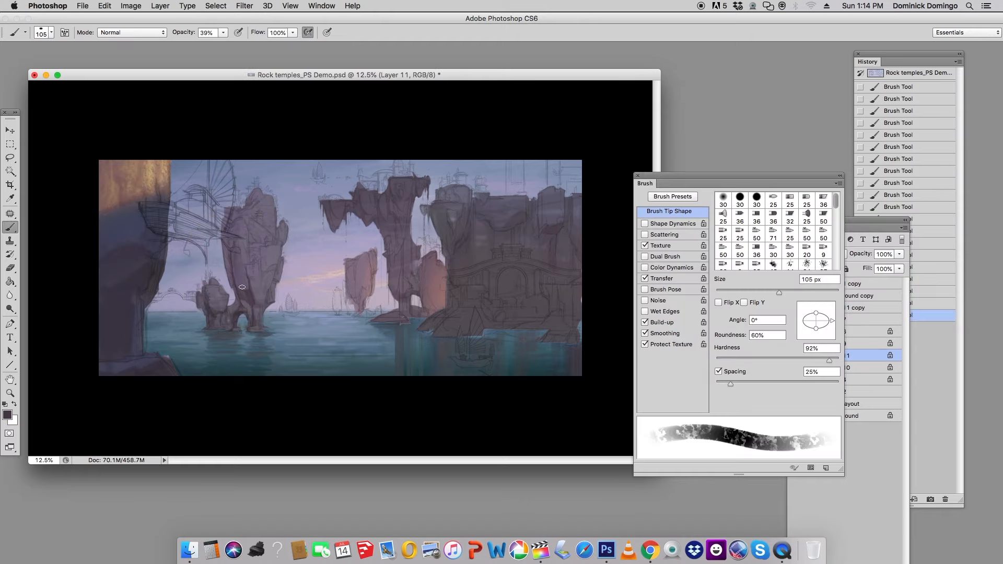
pyautogui.moveTo(243, 275); pyautogui.dragTo(240, 289)
# Change the brush's blending mode and mix a new foreground colour from the middle of the tall tower
pyautogui.keyDown('alt'); pyautogui.click(245, 261); pyautogui.keyUp('alt')
pyautogui.click(132, 32)
pyautogui.click(108, 299)
pyautogui.click(7, 415)
pyautogui.click(793, 255)
pyautogui.click(826, 224)
pyautogui.click(907, 141)
# Remix the foreground colour by adjusting its hue, saturation and brightness for the tower's lit face
pyautogui.click(7, 415)
pyautogui.click(809, 274)
pyautogui.click(826, 255)
pyautogui.click(810, 190)
pyautogui.click(826, 240)
pyautogui.click(809, 246)
pyautogui.click(907, 141)
# Set the brush texture to 386% scale, 86% depth and 51 contrast
pyautogui.click(661, 245)
pyautogui.click(820, 244)
pyautogui.click(822, 351)
pyautogui.moveTo(764, 297); pyautogui.dragTo(798, 298)
# Return the brush mode to Normal and paint warm light down the tall tower's sunlit face
pyautogui.click(131, 33)
pyautogui.click(128, 9)
pyautogui.moveTo(260, 203)
pyautogui.mouseDown()
pyautogui.moveTo(246, 247)
pyautogui.moveTo(265, 238)
pyautogui.mouseUp()
pyautogui.moveTo(265, 252)
pyautogui.mouseDown()
pyautogui.moveTo(253, 295)
pyautogui.moveTo(261, 250)
pyautogui.mouseUp()
# Sample the tower's foot, reduce the brush to 78 px and rotate its tip to -100°
pyautogui.keyDown('alt'); pyautogui.click(260, 302); pyautogui.keyUp('alt')
pyautogui.click(670, 212)
pyautogui.moveTo(769, 293); pyautogui.dragTo(763, 292)
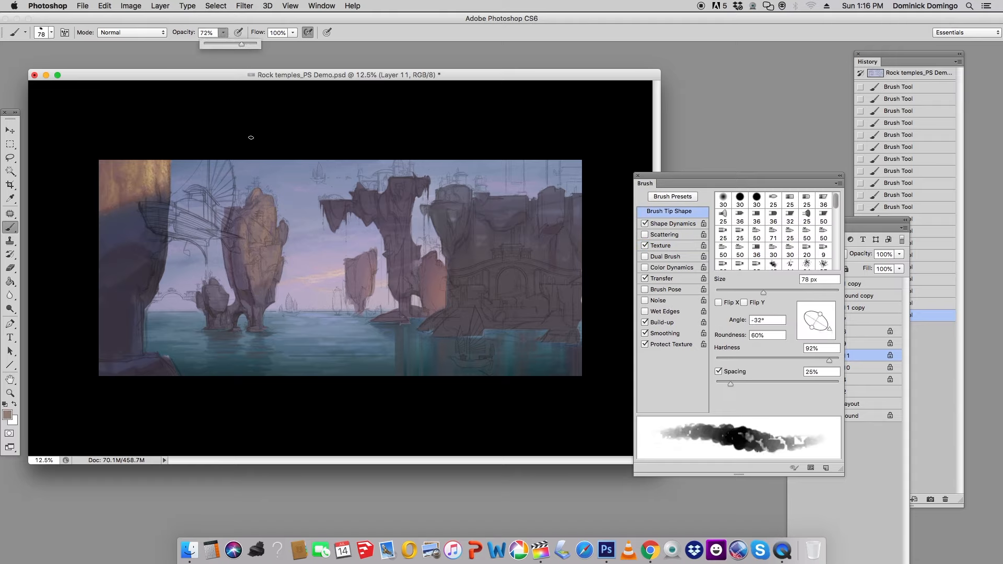
pyautogui.moveTo(815, 337); pyautogui.dragTo(812, 331)
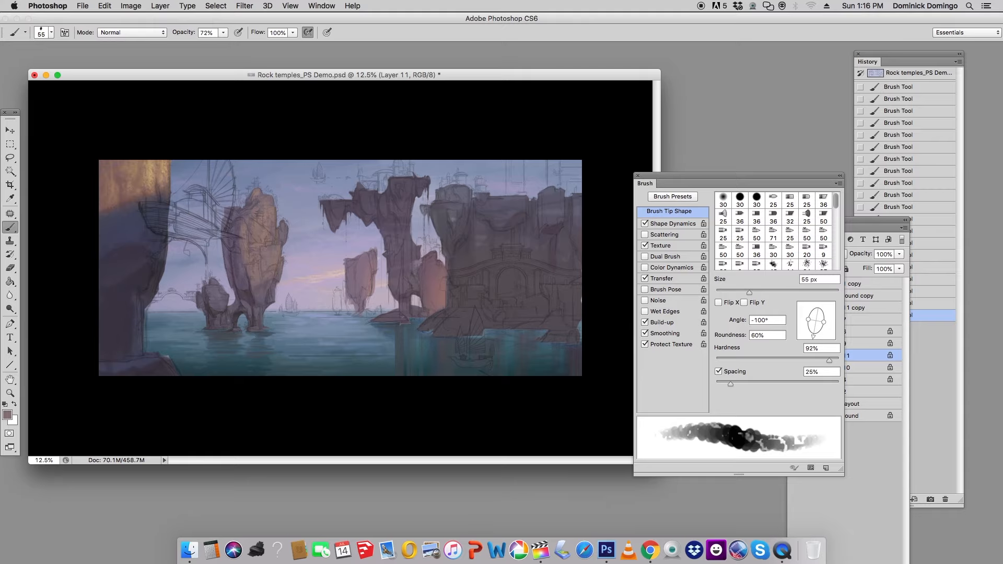
# Sample the tower's shaded side and mix a muted purple foreground colour from it
pyautogui.keyDown('alt'); pyautogui.click(236, 269); pyautogui.keyUp('alt')
pyautogui.click(8, 415)
pyautogui.click(795, 218)
pyautogui.moveTo(811, 254); pyautogui.dragTo(810, 229)
pyautogui.click(907, 141)
pyautogui.click(7, 415)
pyautogui.click(780, 255)
pyautogui.moveTo(810, 217); pyautogui.dragTo(810, 229)
pyautogui.click(908, 141)
# Enlarge the brush with Shape Dynamics off, sample the tower's upper lit edge and angle the tip to -72°
pyautogui.click(645, 224)
pyautogui.moveTo(749, 293); pyautogui.dragTo(781, 293)
pyautogui.click(677, 245)
pyautogui.click(669, 211)
pyautogui.keyDown('alt'); pyautogui.click(273, 212); pyautogui.keyUp('alt')
pyautogui.moveTo(813, 337)
pyautogui.mouseDown()
pyautogui.moveTo(800, 321)
pyautogui.moveTo(821, 336)
pyautogui.mouseUp()
# Shrink the brush with Shape Dynamics on and Texture off, and raise its opacity to 100%
pyautogui.press('[')
pyautogui.press('[')
pyautogui.press('[')
pyautogui.press('[')
pyautogui.click(645, 224)
pyautogui.click(645, 245)
pyautogui.click(223, 33)
pyautogui.moveTo(226, 45); pyautogui.dragTo(241, 46)
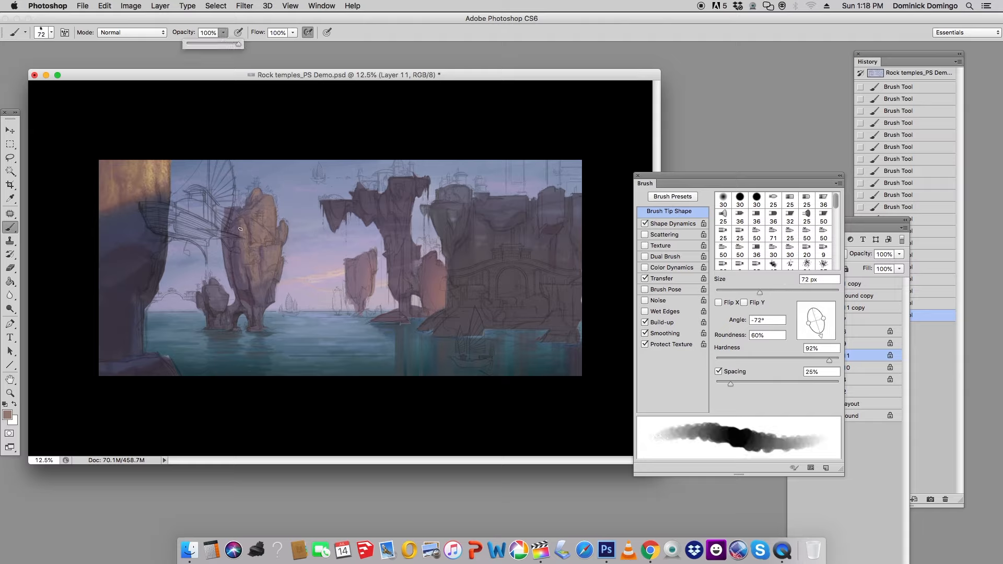
pyautogui.moveTo(759, 292); pyautogui.dragTo(742, 293)
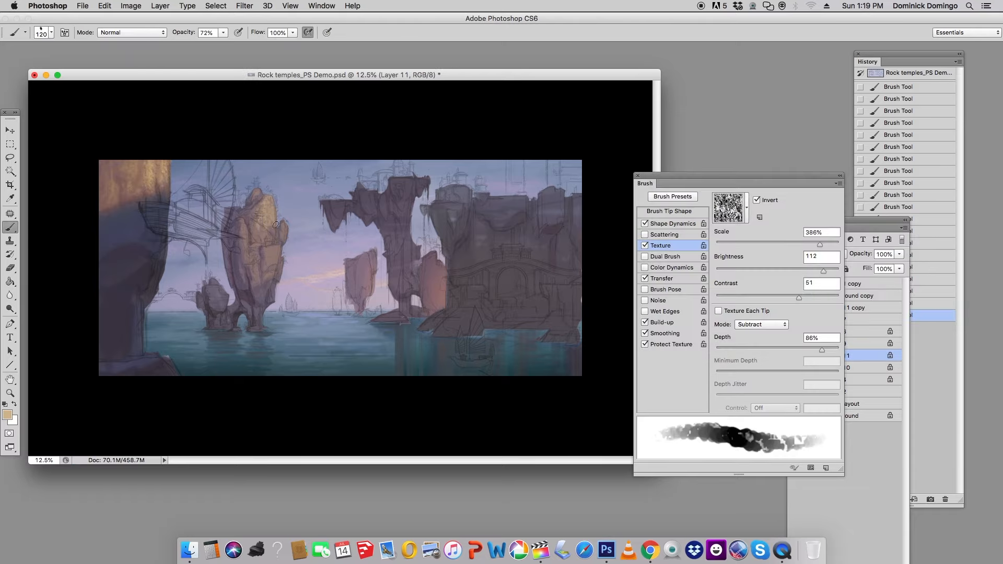
# Lower the brush opacity to 57% and mix a purple foreground colour starting from the tower's lit crown
pyautogui.click(223, 33)
pyautogui.moveTo(226, 45); pyautogui.dragTo(219, 45)
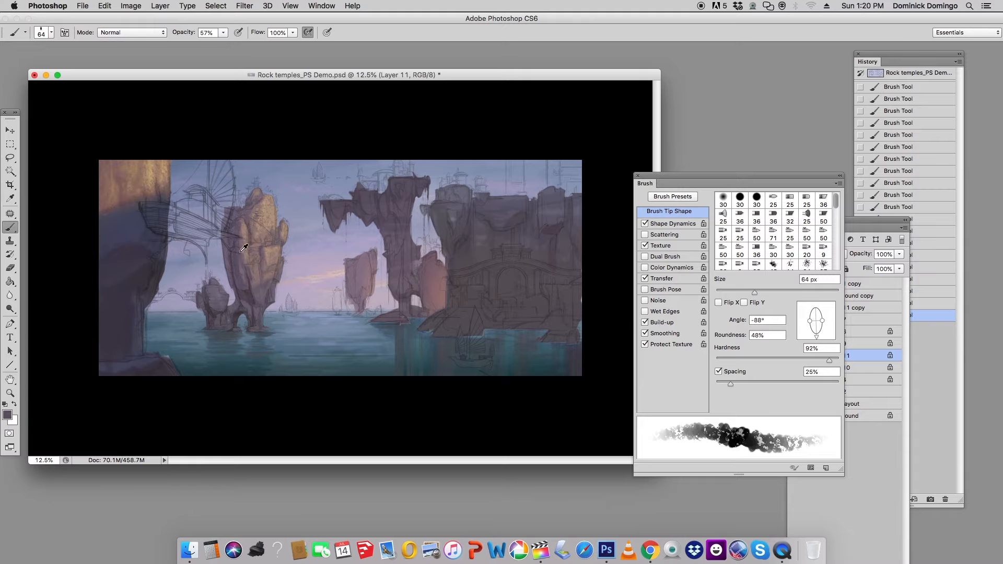
pyautogui.keyDown('alt'); pyautogui.click(271, 217); pyautogui.keyUp('alt')
pyautogui.click(7, 415)
pyautogui.click(763, 256)
pyautogui.click(892, 147)
# Raise the brush opacity to 84%, turn Texture off and reduce the tip to 17 px
pyautogui.click(223, 32)
pyautogui.moveTo(225, 43); pyautogui.dragTo(238, 43)
pyautogui.click(646, 246)
pyautogui.moveTo(817, 337)
pyautogui.mouseDown()
pyautogui.moveTo(822, 322)
pyautogui.moveTo(816, 334)
pyautogui.mouseUp()
pyautogui.moveTo(754, 292); pyautogui.dragTo(733, 292)
pyautogui.click(678, 224)
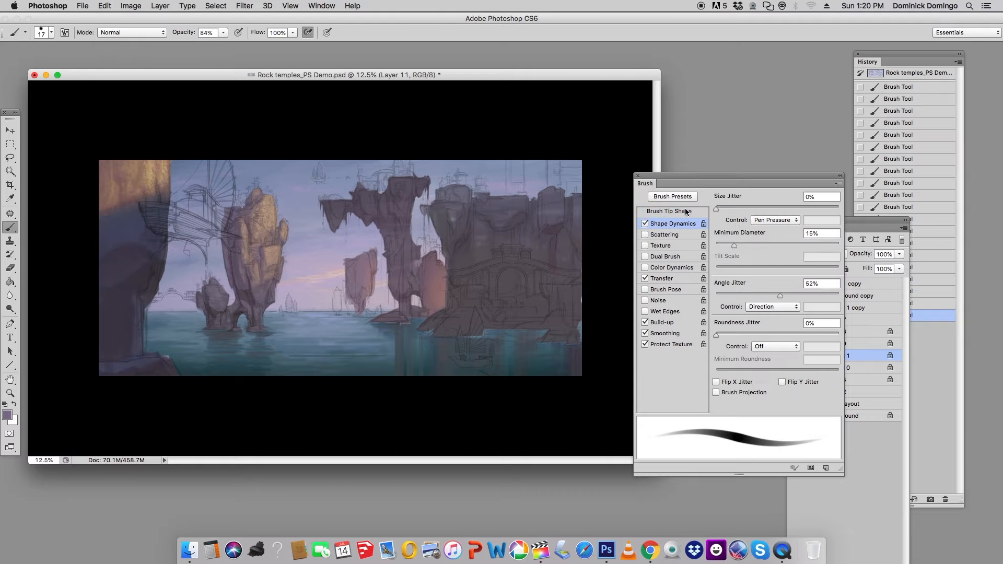
pyautogui.click(685, 212)
# Mix a dark maroon foreground colour from the middle of the tower's face and resample there
pyautogui.keyDown('alt'); pyautogui.click(263, 258); pyautogui.keyUp('alt')
pyautogui.click(7, 415)
pyautogui.click(826, 239)
pyautogui.moveTo(818, 257); pyautogui.dragTo(818, 230)
pyautogui.click(261, 255)
pyautogui.click(796, 221)
pyautogui.click(825, 255)
pyautogui.click(909, 144)
pyautogui.keyDown('alt'); pyautogui.click(263, 257); pyautogui.keyUp('alt')
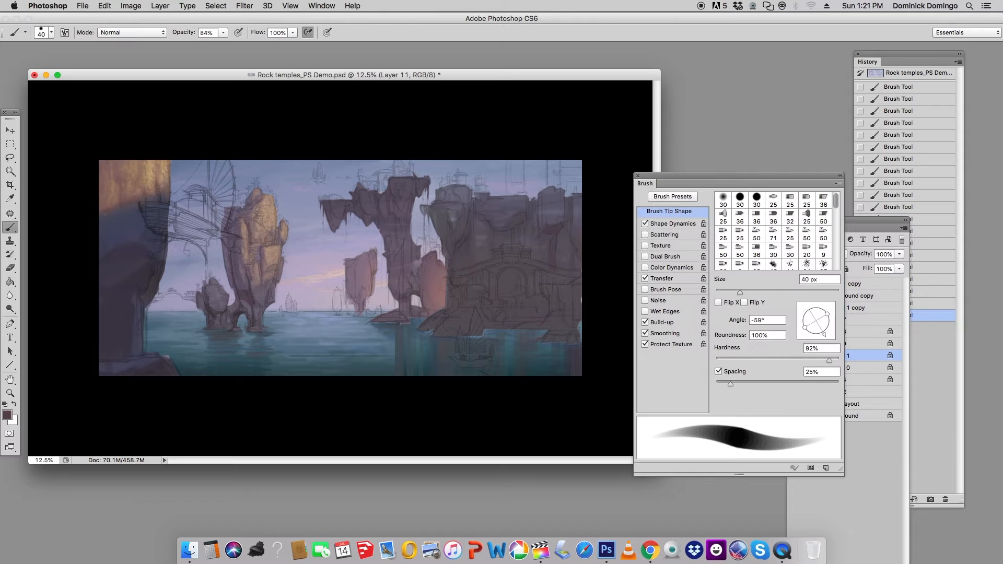
# Save the document and mix a golden tan foreground colour for the brush with Texture on
pyautogui.click(646, 246)
pyautogui.keyDown('alt'); pyautogui.click(284, 291); pyautogui.keyUp('alt')
pyautogui.press('super+s')
pyautogui.click(7, 415)
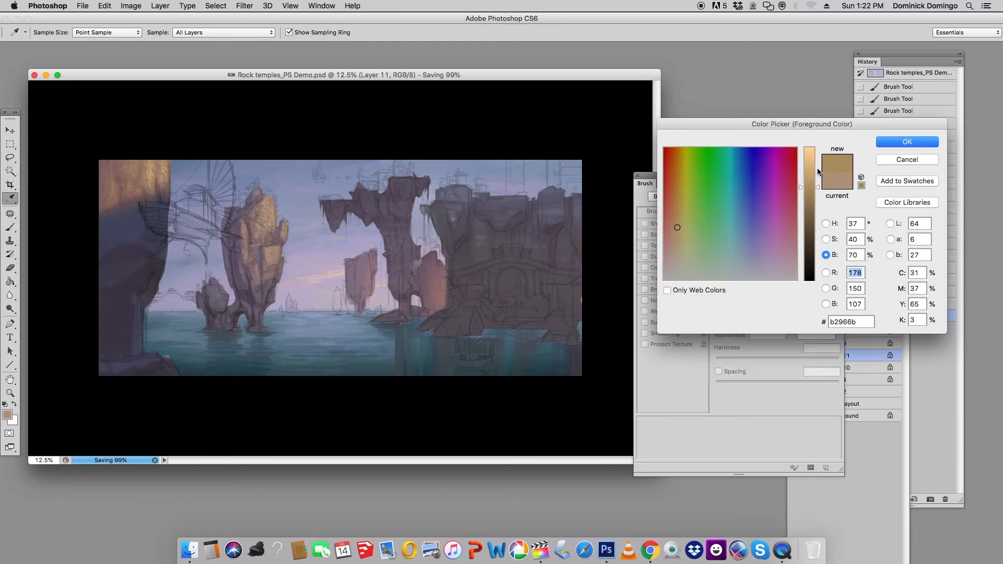
pyautogui.press('Return')
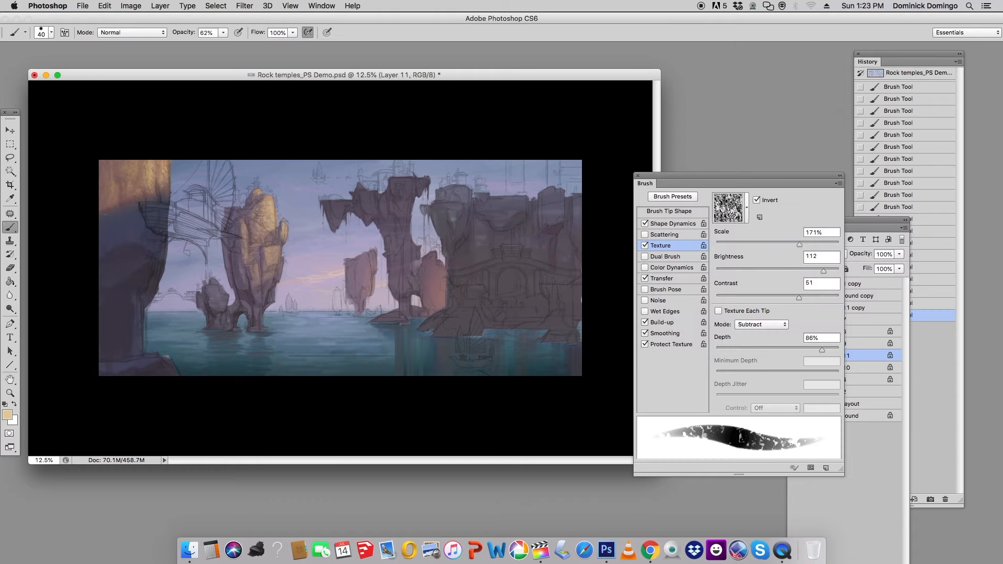
# Lower the brush opacity to 40% and mix a warm peach foreground colour
pyautogui.press('4')
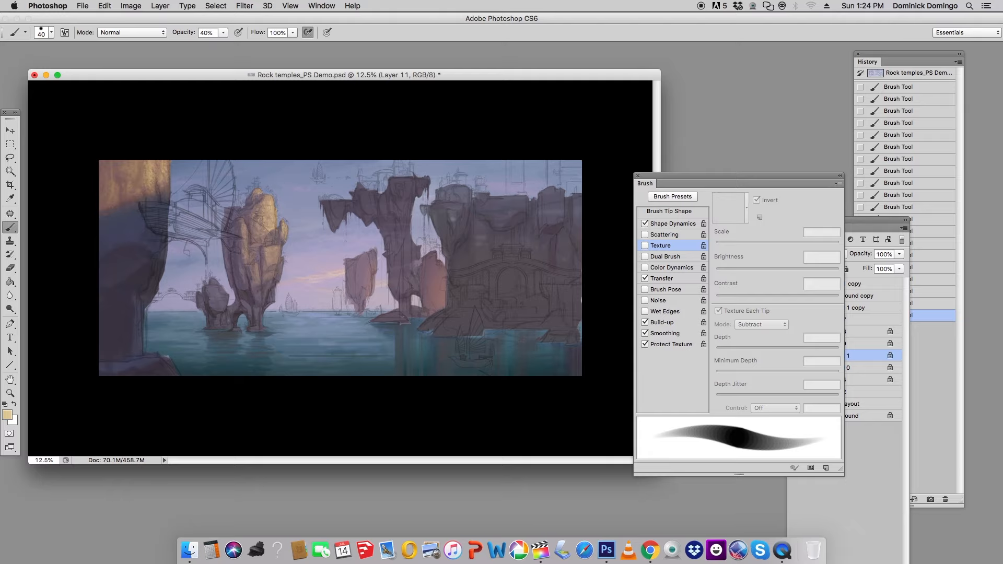
pyautogui.click(7, 415)
pyautogui.click(670, 224)
pyautogui.click(826, 239)
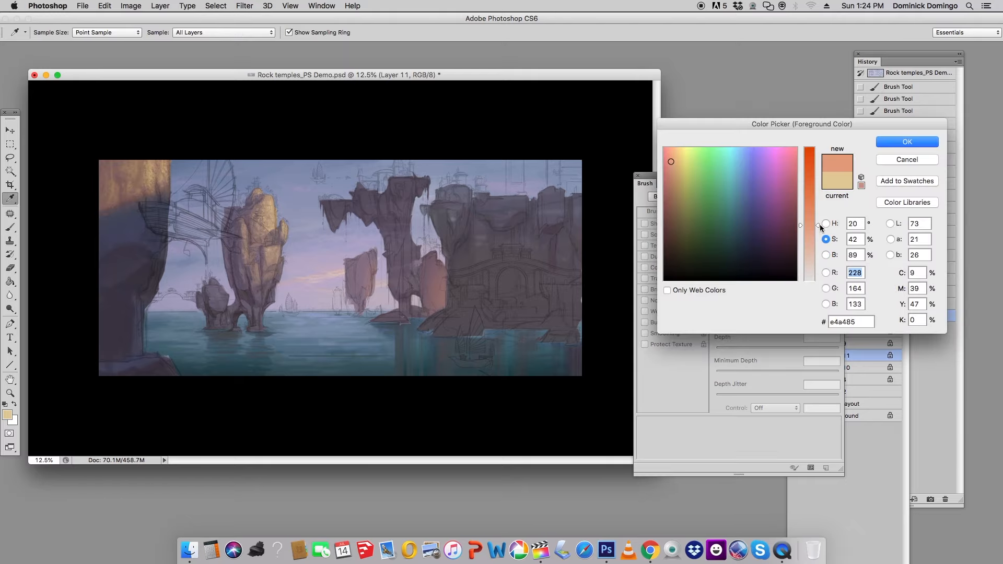
pyautogui.click(673, 176)
pyautogui.click(826, 254)
pyautogui.click(907, 142)
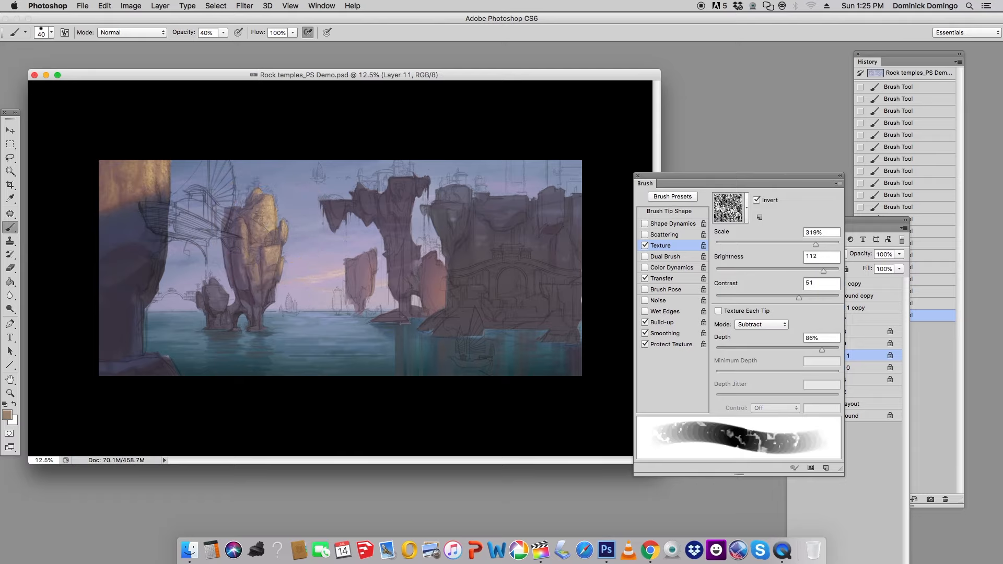
# Mix a light orange and then a pale yellow foreground colour for the textured brush
pyautogui.click(7, 415)
pyautogui.click(826, 240)
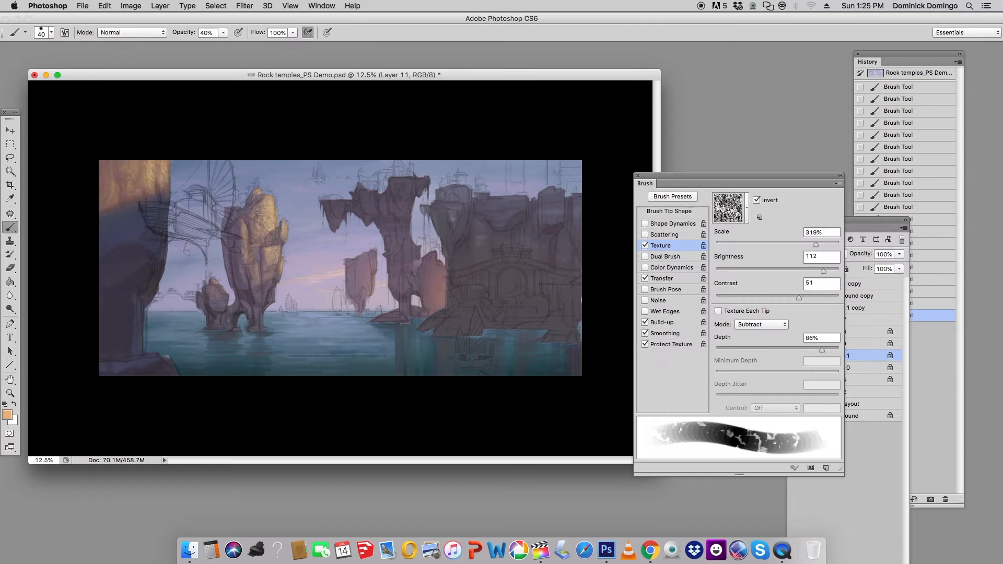
pyautogui.click(8, 416)
pyautogui.click(679, 222)
pyautogui.moveTo(810, 166); pyautogui.dragTo(810, 151)
pyautogui.click(827, 239)
pyautogui.moveTo(810, 222); pyautogui.dragTo(811, 240)
pyautogui.click(827, 253)
pyautogui.click(907, 142)
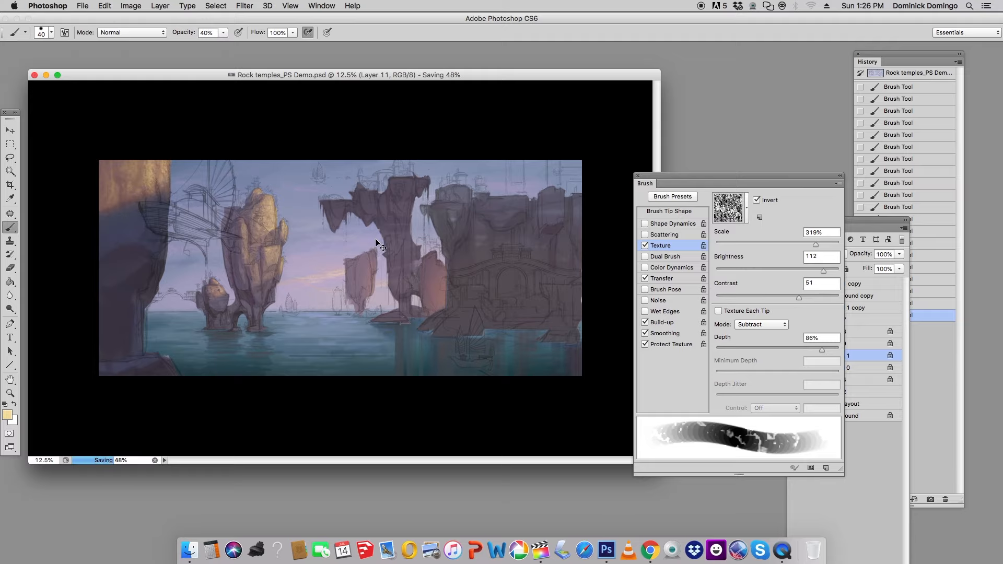
# Turn Texture off, enlarge the brush tip to 268 px and sample the central-left tower's colour for painting in Color mode
pyautogui.press('super+minus')
pyautogui.click(645, 246)
pyautogui.click(669, 212)
pyautogui.moveTo(774, 295); pyautogui.dragTo(813, 295)
pyautogui.keyDown('alt'); pyautogui.click(258, 226); pyautogui.keyUp('alt')
pyautogui.click(132, 33)
pyautogui.click(120, 140)
# Mix a salmon foreground colour and brush it over the lit face of the central-left tower
pyautogui.click(7, 415)
pyautogui.click(671, 241)
pyautogui.click(826, 239)
pyautogui.moveTo(816, 241); pyautogui.dragTo(815, 227)
pyautogui.click(907, 141)
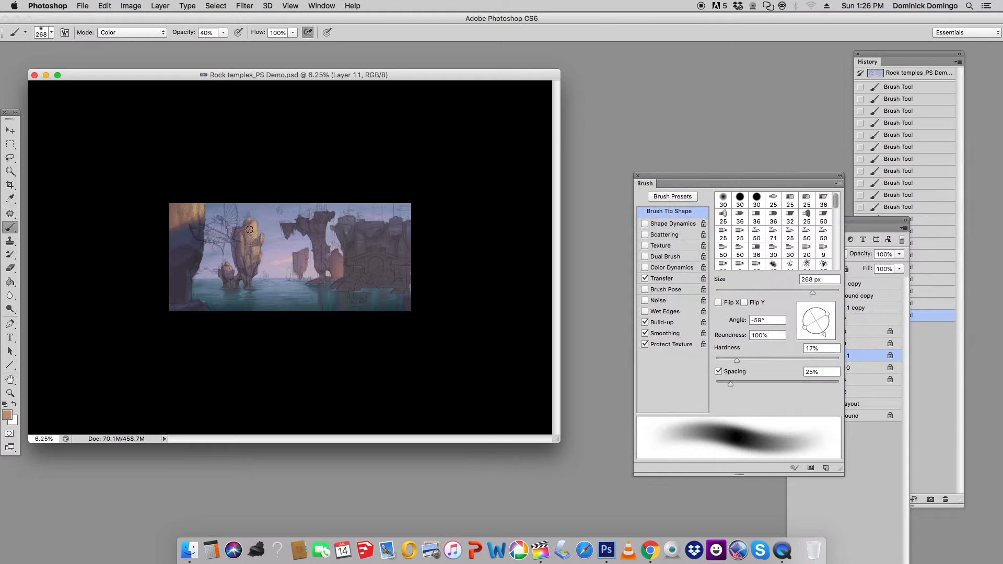
pyautogui.moveTo(258, 228); pyautogui.dragTo(253, 253)
# Switch the brush to Color Dodge mode and mix an olive-yellow foreground colour
pyautogui.click(132, 32)
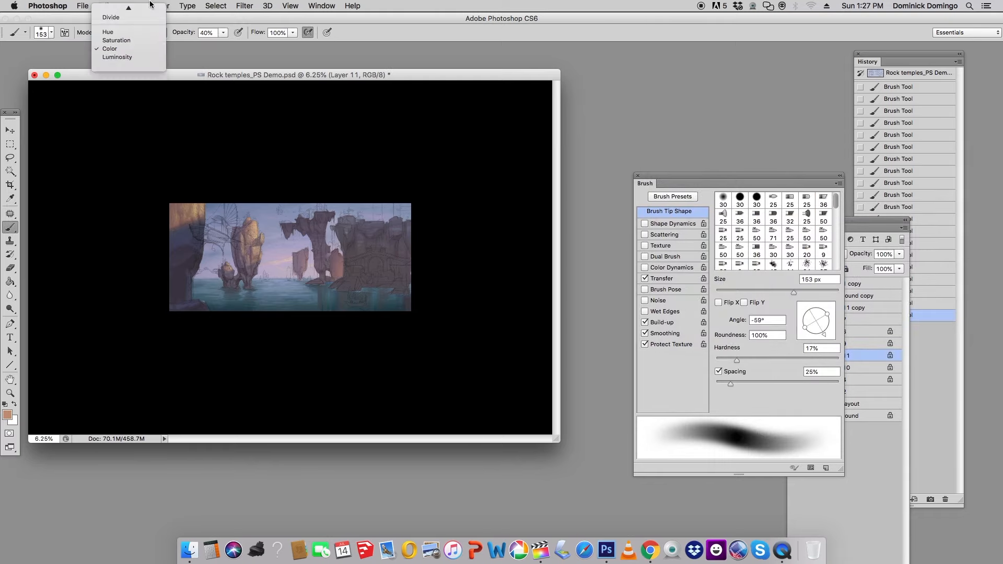
pyautogui.click(121, 125)
pyautogui.click(7, 414)
pyautogui.click(688, 192)
pyautogui.moveTo(816, 180); pyautogui.dragTo(816, 193)
pyautogui.click(686, 196)
pyautogui.press('Return')
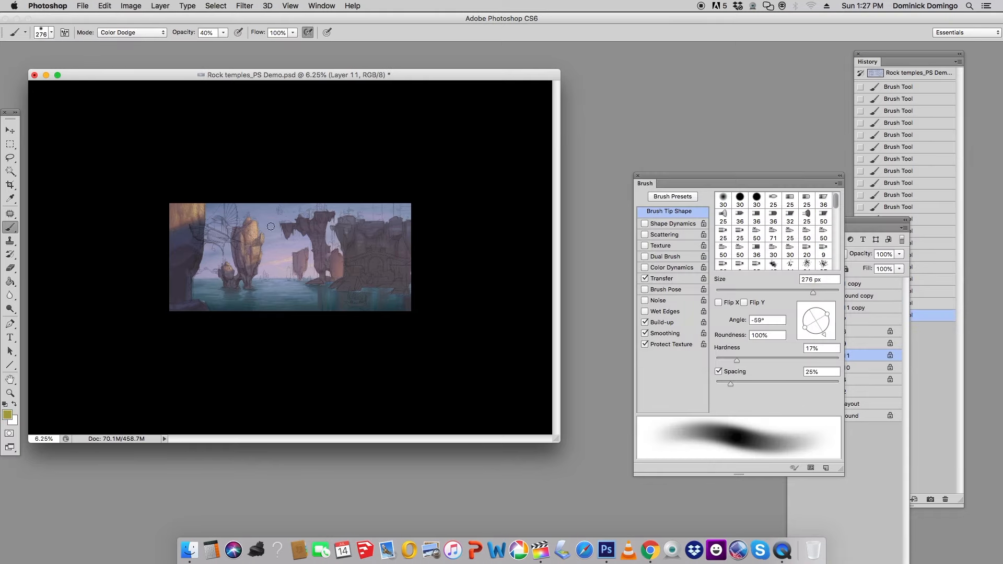
# Hide the Background copy sketch layer, enlarge the document window around the painting and save the document
pyautogui.press('super+minus')
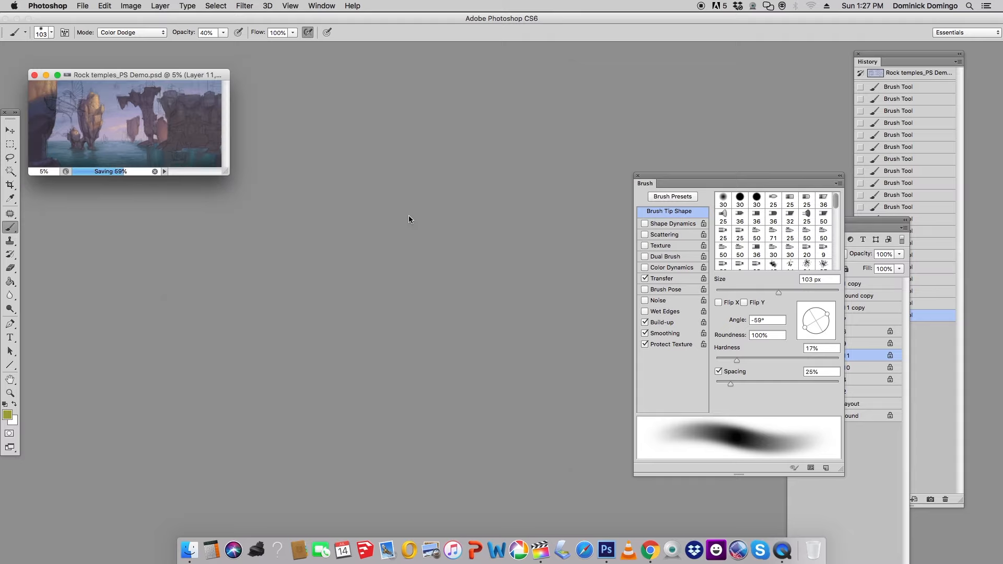
pyautogui.click(874, 227)
pyautogui.click(795, 296)
pyautogui.press('super+plus')
pyautogui.press('super+plus')
pyautogui.press('super+plus')
pyautogui.press('super+minus')
pyautogui.press('super+minus')
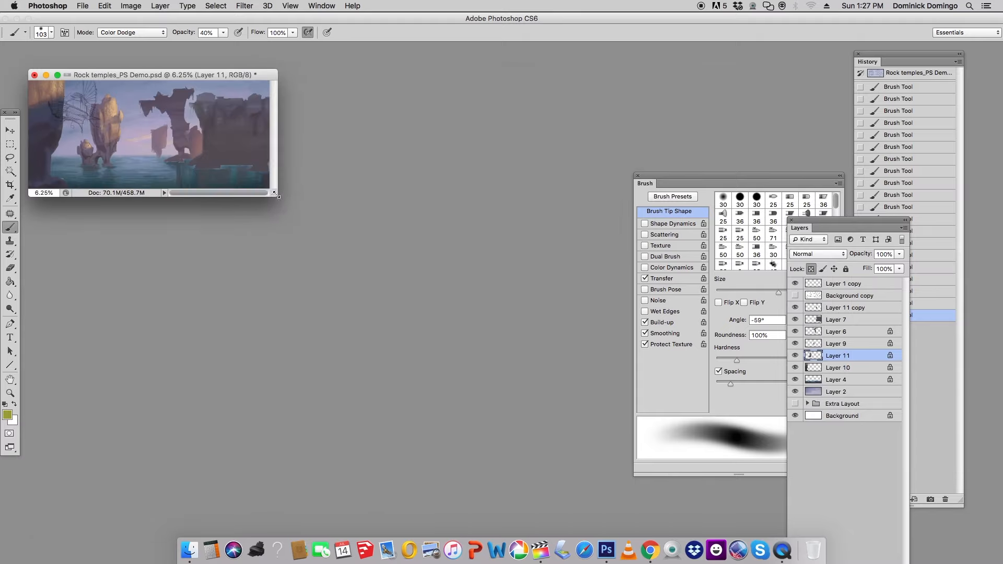
pyautogui.moveTo(275, 198); pyautogui.dragTo(547, 365)
pyautogui.press('super+s')
# Create a new layer named Clouds directly above Layer 2
pyautogui.click(848, 394)
pyautogui.click(160, 5)
pyautogui.click(294, 22)
pyautogui.write('Clouds')
pyautogui.press('Return')
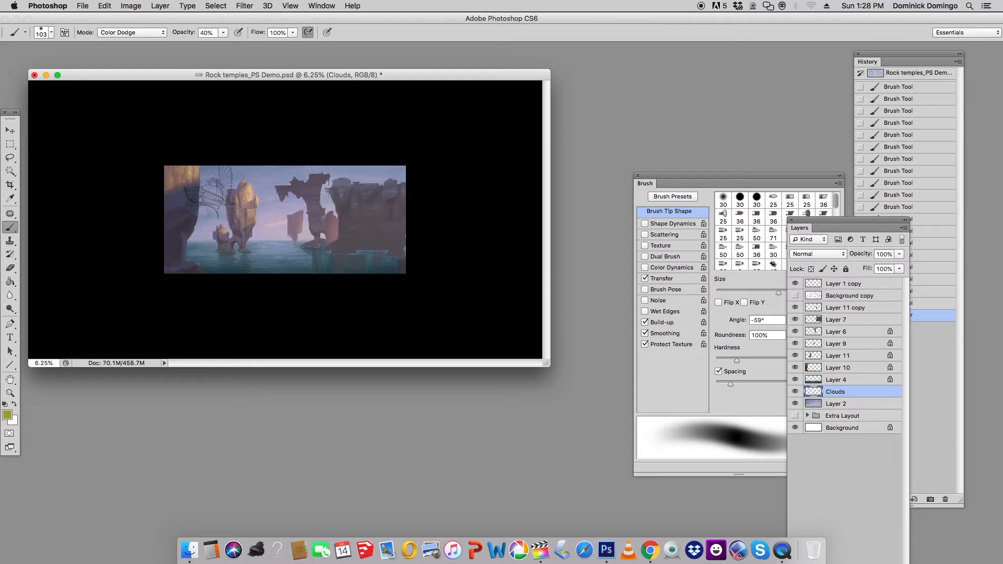
# Flatten the brush tip to 60% roundness at -18° and load the Basic Brushes set
pyautogui.click(740, 283)
pyautogui.click(51, 33)
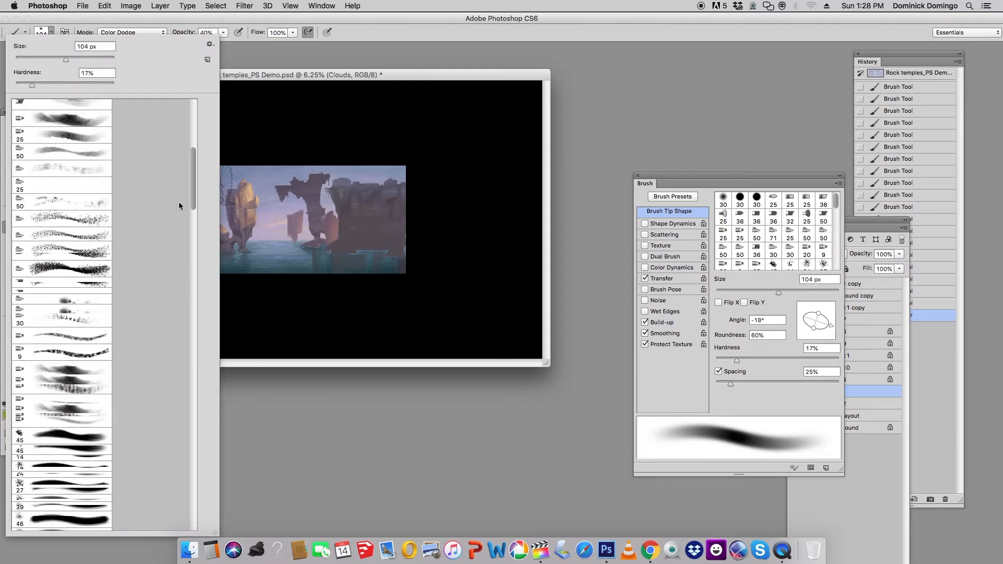
pyautogui.click(209, 44)
pyautogui.click(269, 246)
pyautogui.click(581, 188)
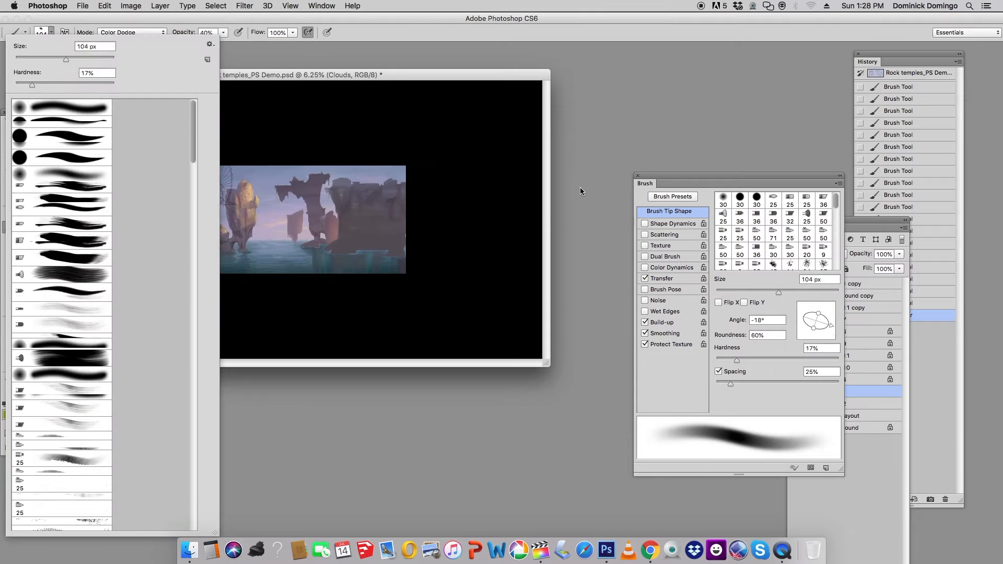
pyautogui.click(758, 460)
# Load the Assorted Brushes set and look through its presets
pyautogui.click(209, 44)
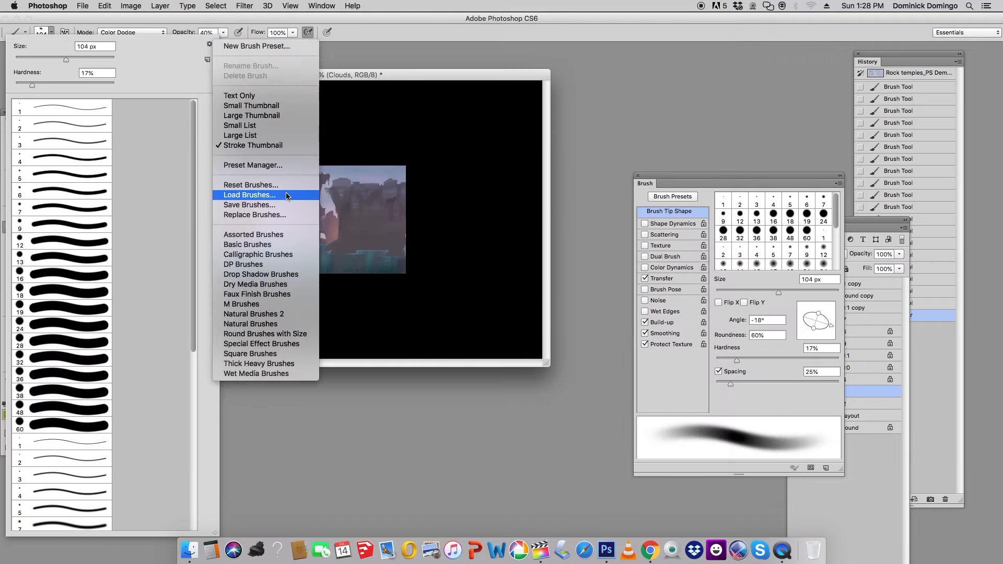
pyautogui.click(284, 234)
pyautogui.click(466, 189)
pyautogui.moveTo(194, 214); pyautogui.dragTo(189, 496)
# Reset the brush presets to the default set
pyautogui.click(209, 44)
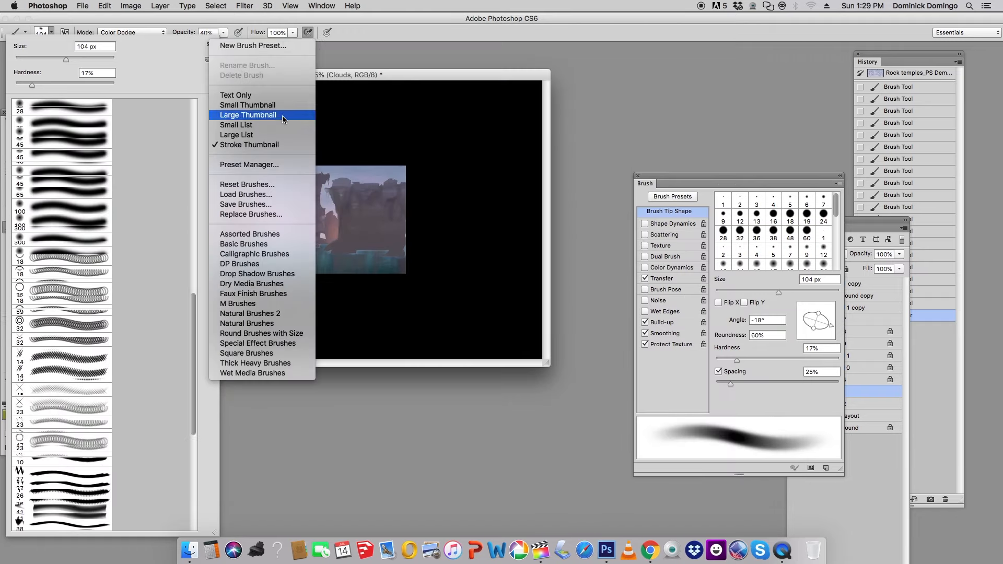
pyautogui.click(261, 184)
pyautogui.click(572, 187)
pyautogui.moveTo(193, 157); pyautogui.dragTo(176, 50)
# Choose the 13 px hard round brush preset and save the document
pyautogui.click(209, 44)
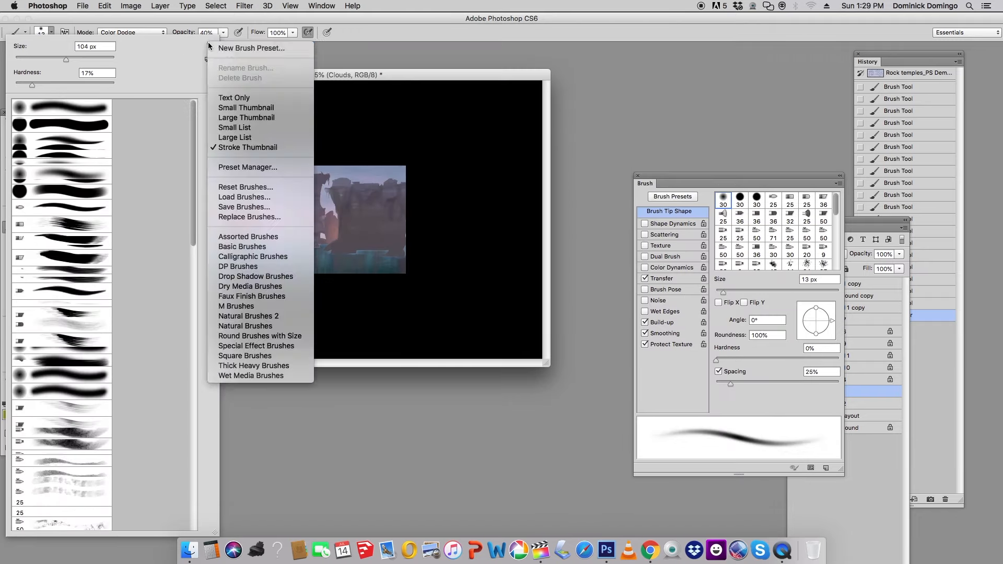
pyautogui.click(472, 192)
pyautogui.click(83, 188)
pyautogui.click(267, 100)
pyautogui.press('super+s')
# Flip the whole canvas horizontally to check the composition and undo the flip
pyautogui.click(131, 6)
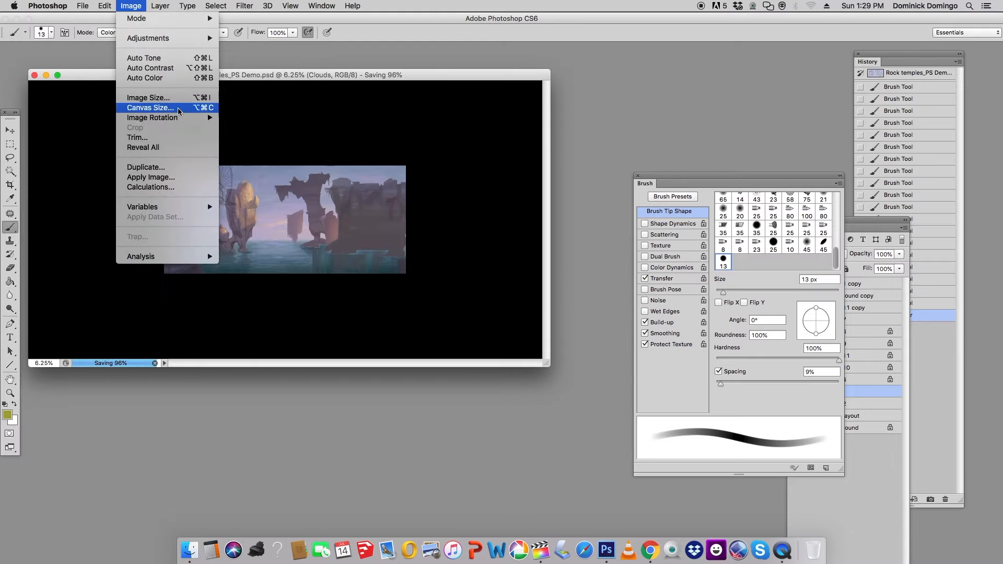
pyautogui.moveTo(174, 117)
pyautogui.click(262, 161)
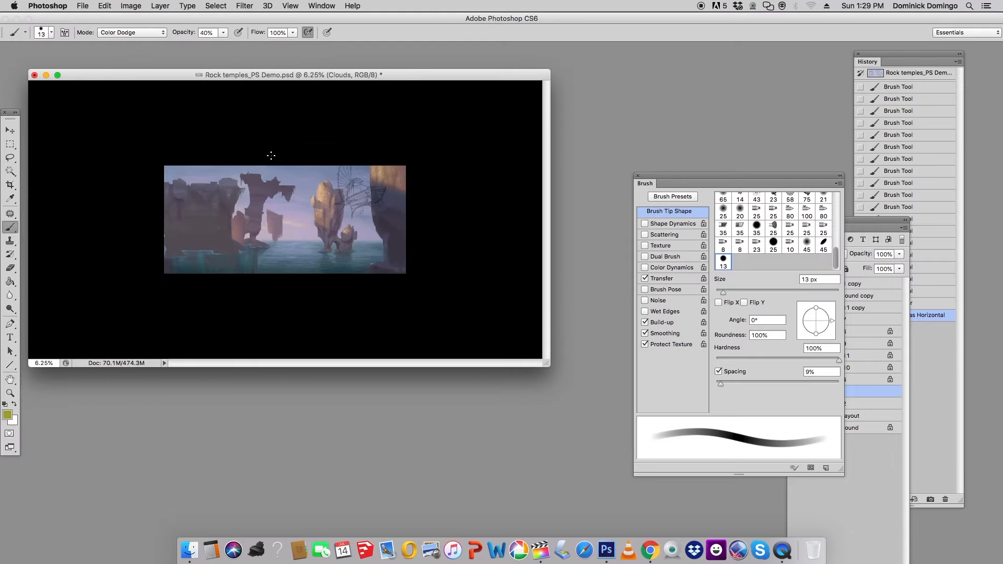
pyautogui.press('super+z')
# Close the rock temples document and switch to the desktop
pyautogui.press('super+w')
pyautogui.click(48, 6)
pyautogui.click(58, 111)
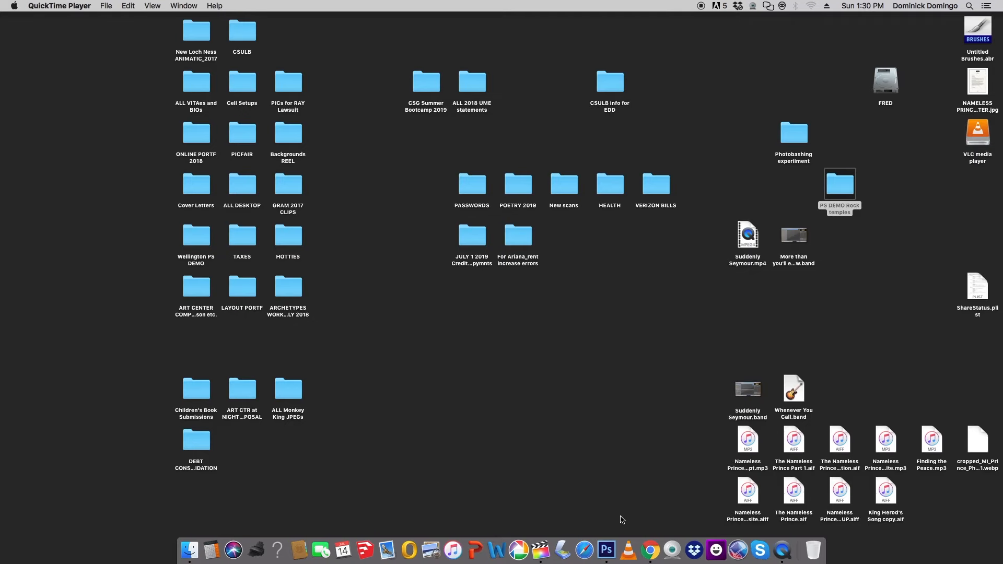
pyautogui.click(106, 6)
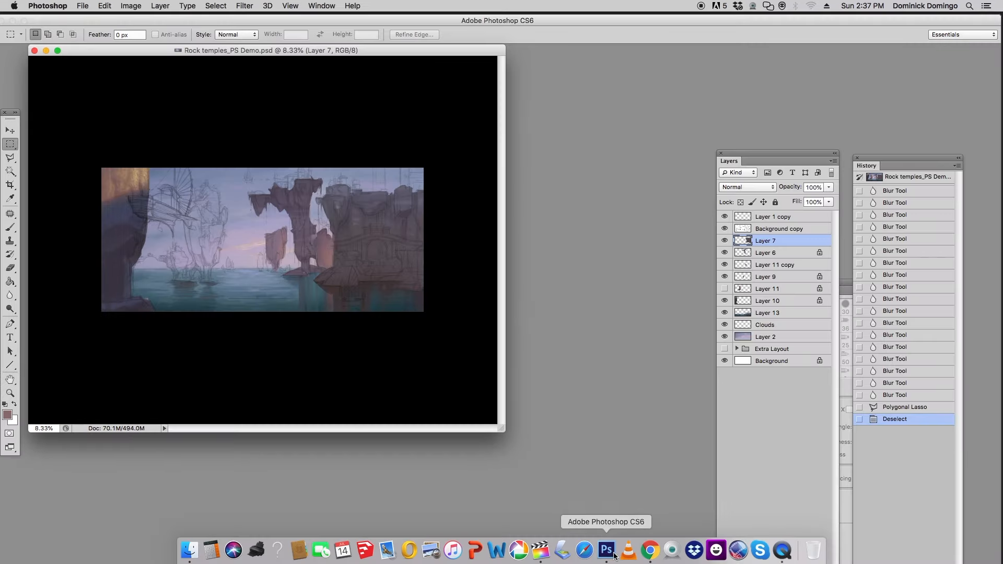
# Outline the large fan-shaped sail of the ship in front of the central-left tower with the Polygonal Lasso
pyautogui.press('super+plus')
pyautogui.moveTo(522, 280); pyautogui.dragTo(653, 473)
pyautogui.click(10, 393)
pyautogui.moveTo(209, 180); pyautogui.dragTo(659, 150)
pyautogui.press('l')
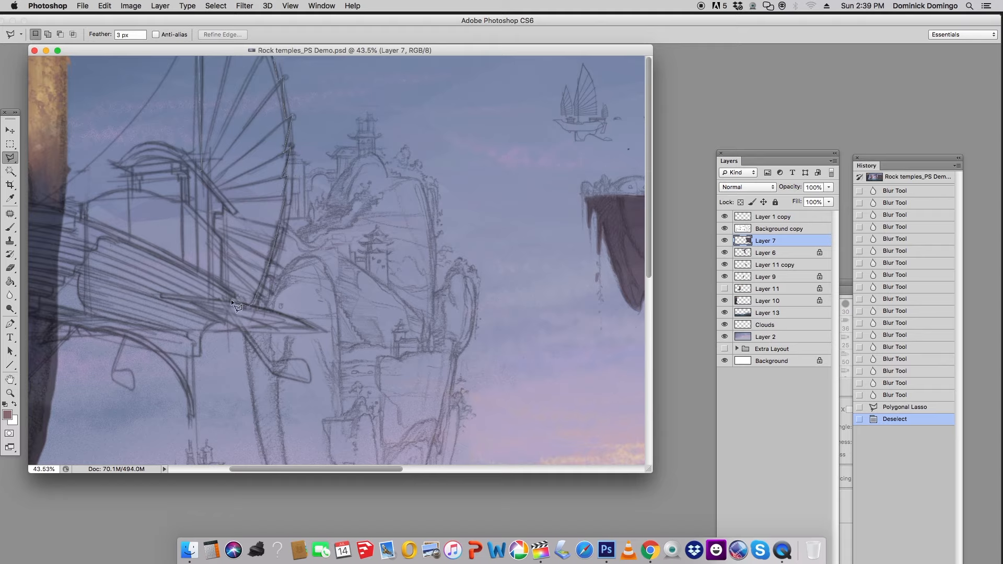
pyautogui.doubleClick(201, 173)
# Copy the selected sail area from Layer 2 onto its own layer and place it above Layer 7
pyautogui.press('super+minus')
pyautogui.press('super+minus')
pyautogui.press('super+minus')
pyautogui.click(777, 337)
pyautogui.press('super+j')
pyautogui.moveTo(777, 340); pyautogui.dragTo(788, 238)
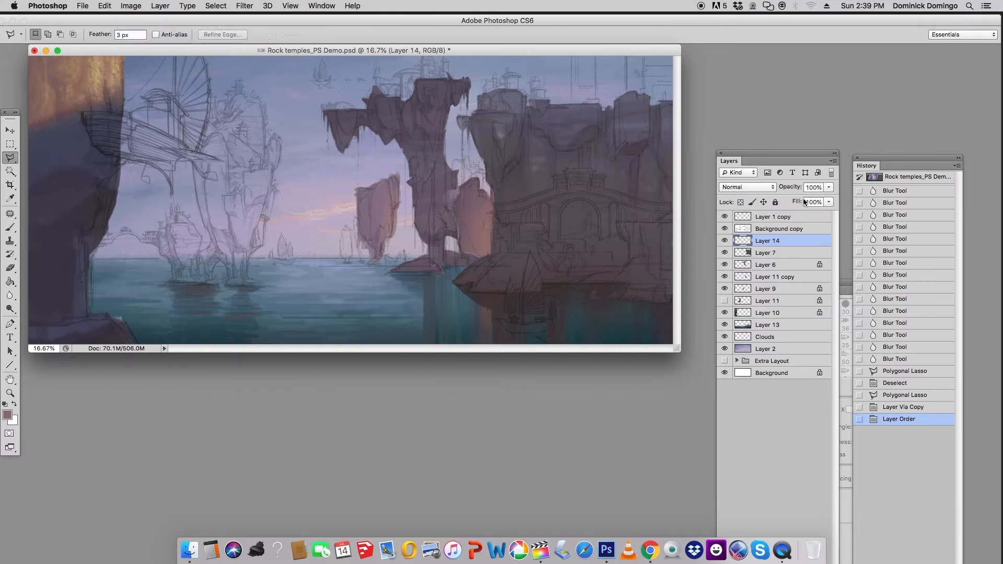
# Raise the brightness and lower the contrast of the sail layer, and show Layer 11 with the tower
pyautogui.click(130, 6)
pyautogui.click(262, 31)
pyautogui.moveTo(862, 286); pyautogui.dragTo(811, 286)
pyautogui.moveTo(862, 258); pyautogui.dragTo(897, 258)
pyautogui.click(949, 244)
pyautogui.click(725, 301)
# Set the Layer 1 copy opacity to 67% and save the document
pyautogui.press('super+minus')
pyautogui.press('super+minus')
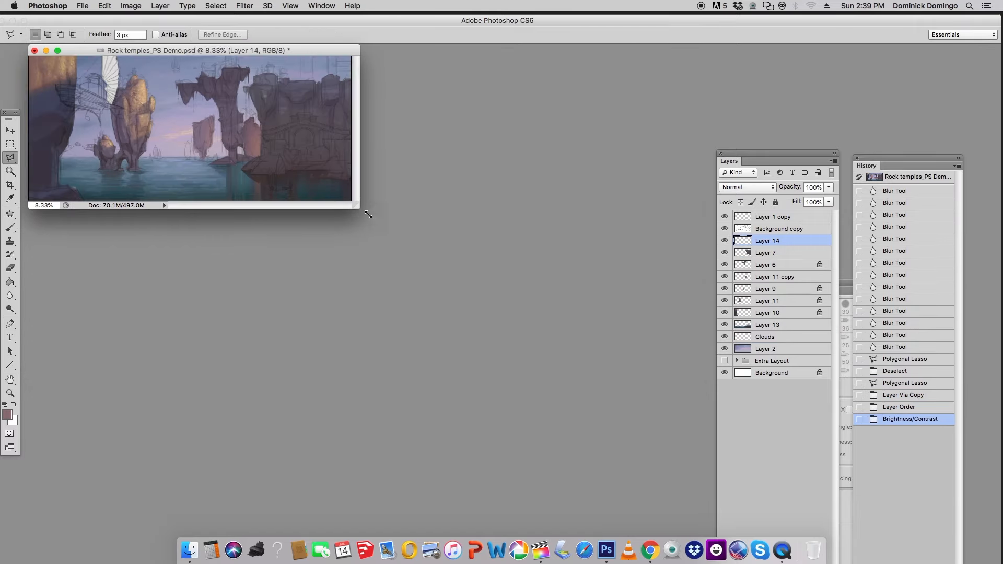
pyautogui.moveTo(368, 214); pyautogui.dragTo(568, 481)
pyautogui.click(772, 217)
pyautogui.press('6')
pyautogui.press('7')
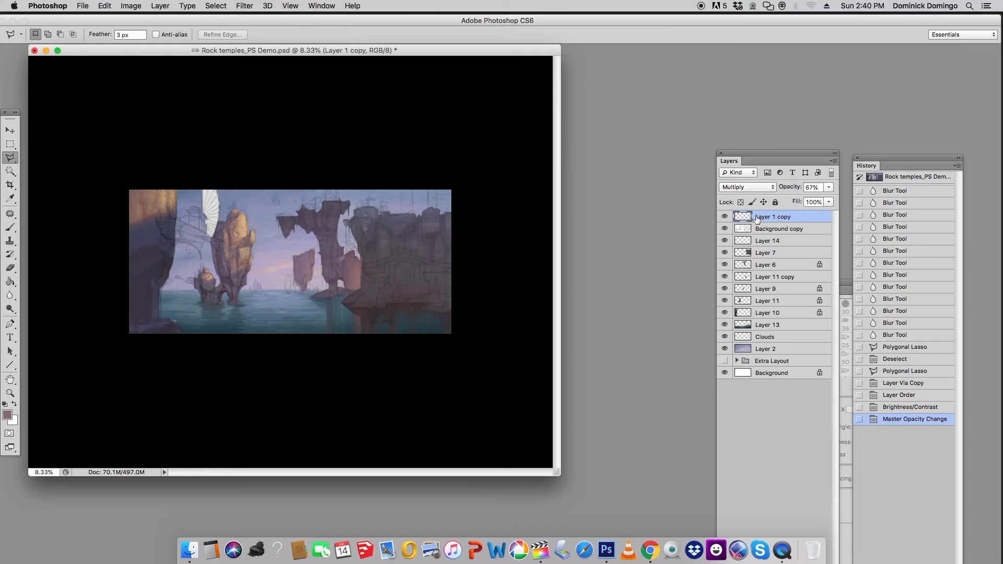
pyautogui.press('super+s')
# Tint the sail layer's midtones toward yellow with Color Balance, setting the yellow–blue level to -65
pyautogui.click(767, 240)
pyautogui.click(130, 5)
pyautogui.moveTo(157, 32)
pyautogui.click(256, 107)
pyautogui.moveTo(806, 179); pyautogui.dragTo(779, 190)
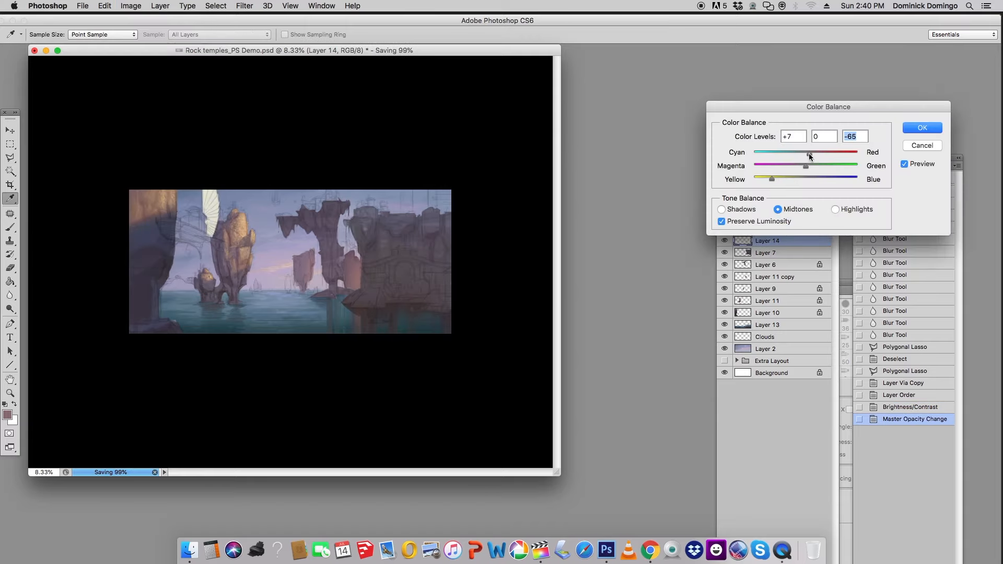
pyautogui.moveTo(809, 153); pyautogui.dragTo(807, 153)
pyautogui.click(922, 129)
# Outline the ship's cabin roof and upper deck beside the sail with the Polygonal Lasso
pyautogui.click(10, 393)
pyautogui.moveTo(149, 180); pyautogui.dragTo(238, 256)
pyautogui.click(10, 159)
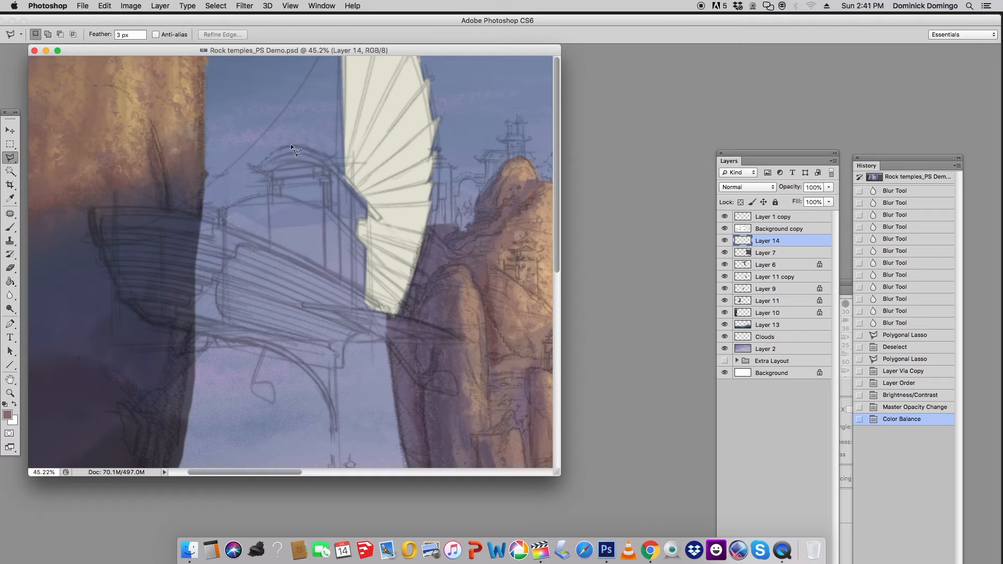
pyautogui.click(338, 154)
pyautogui.click(382, 220)
pyautogui.click(356, 219)
pyautogui.click(355, 238)
pyautogui.doubleClick(364, 243)
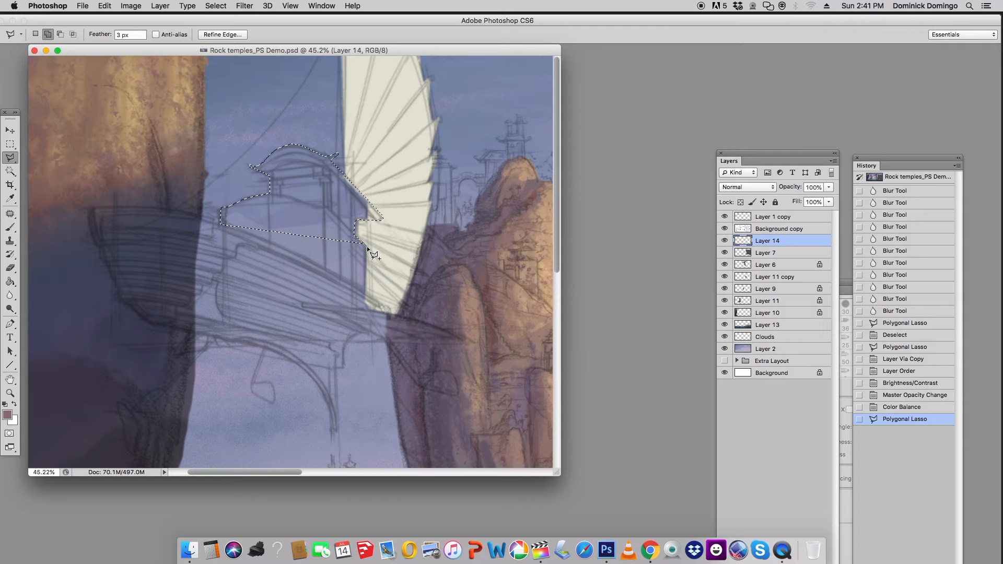
# Add the middle of the ship's hull below the cabin to the selection
pyautogui.doubleClick(218, 235)
pyautogui.click(221, 233)
pyautogui.doubleClick(311, 265)
# Add the ship's bow and the full underside of its hull to the selection, tracing the sketched outline
pyautogui.click(222, 228)
pyautogui.click(212, 226)
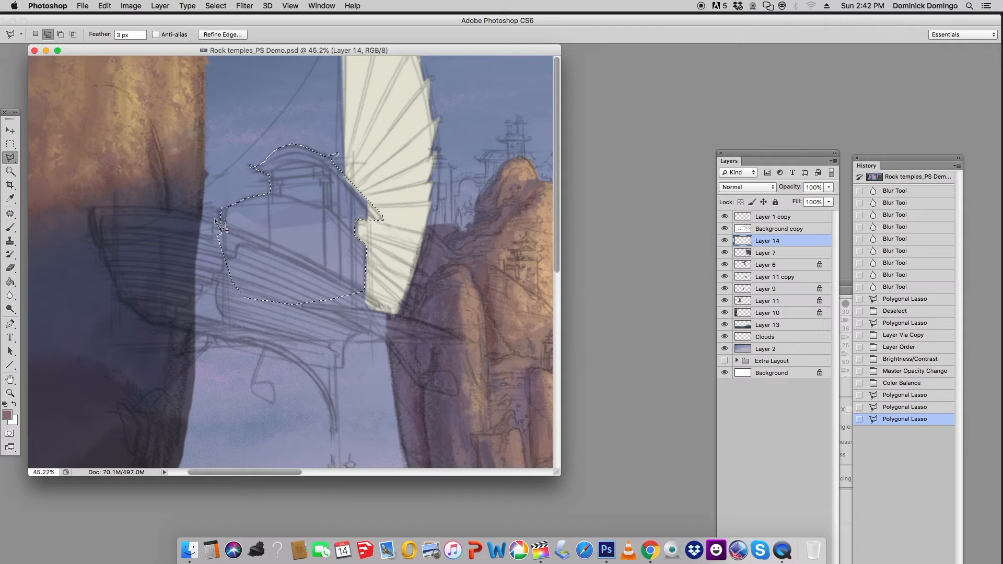
pyautogui.click(215, 218)
pyautogui.click(159, 207)
pyautogui.click(118, 204)
pyautogui.click(94, 206)
pyautogui.click(88, 220)
pyautogui.click(95, 242)
pyautogui.click(102, 251)
pyautogui.click(104, 262)
pyautogui.click(109, 270)
pyautogui.click(112, 278)
pyautogui.click(115, 285)
pyautogui.click(118, 298)
pyautogui.click(125, 302)
pyautogui.click(136, 313)
pyautogui.click(154, 324)
pyautogui.click(168, 323)
pyautogui.click(333, 369)
pyautogui.click(344, 366)
pyautogui.click(352, 288)
pyautogui.doubleClick(277, 268)
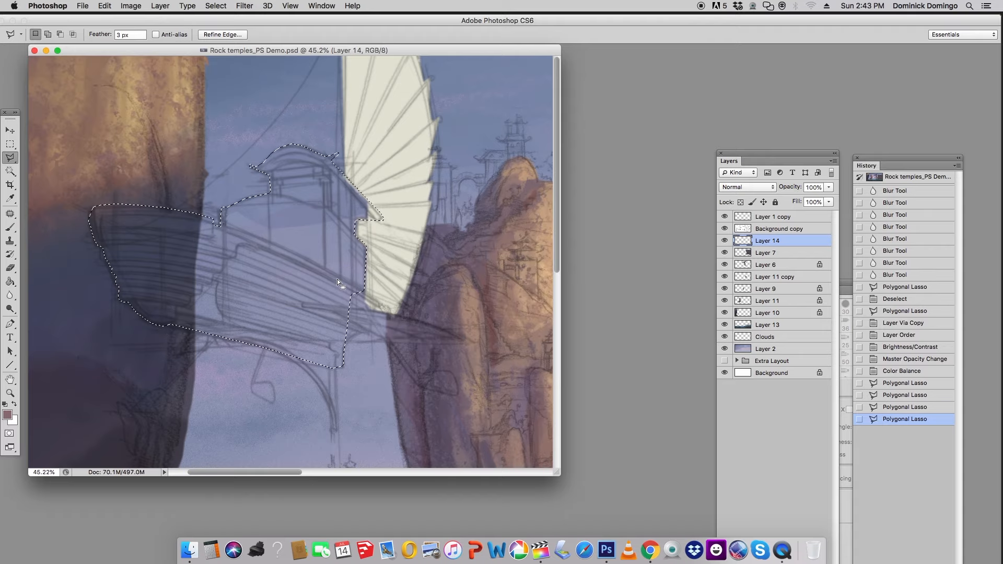
# Add the pointed strut hanging beneath the ship's stern to the selection
pyautogui.click(336, 367)
pyautogui.click(338, 432)
pyautogui.click(332, 431)
pyautogui.click(317, 411)
pyautogui.click(243, 342)
pyautogui.doubleClick(318, 333)
# Set the Elliptical Marquee feather to 3 px and subtract an ellipse to curve the selection along the stern strut's inner edge
pyautogui.moveTo(9, 144); pyautogui.dragTo(50, 153)
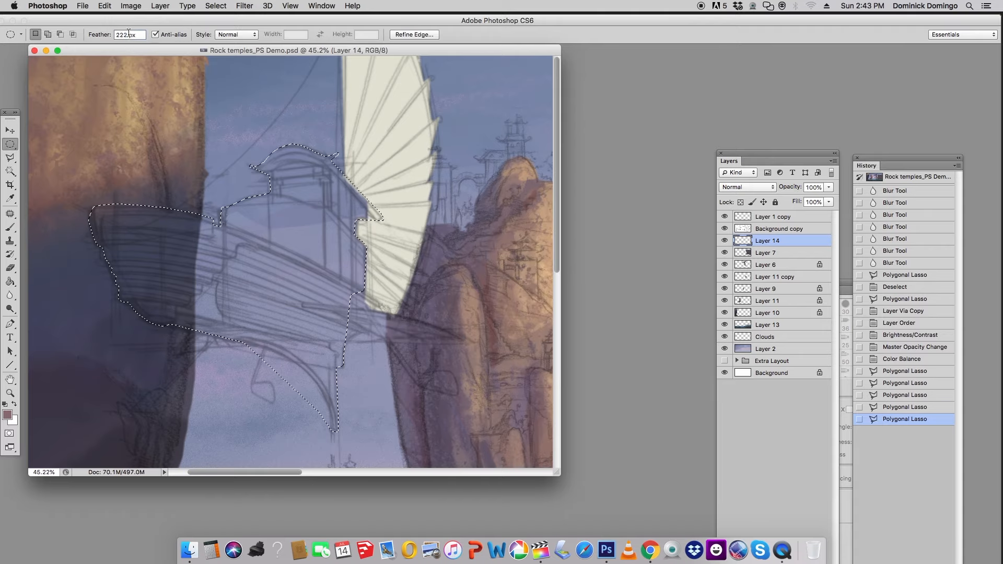
pyautogui.scroll(-5, 428, 226)
pyautogui.moveTo(189, 409); pyautogui.dragTo(333, 232)
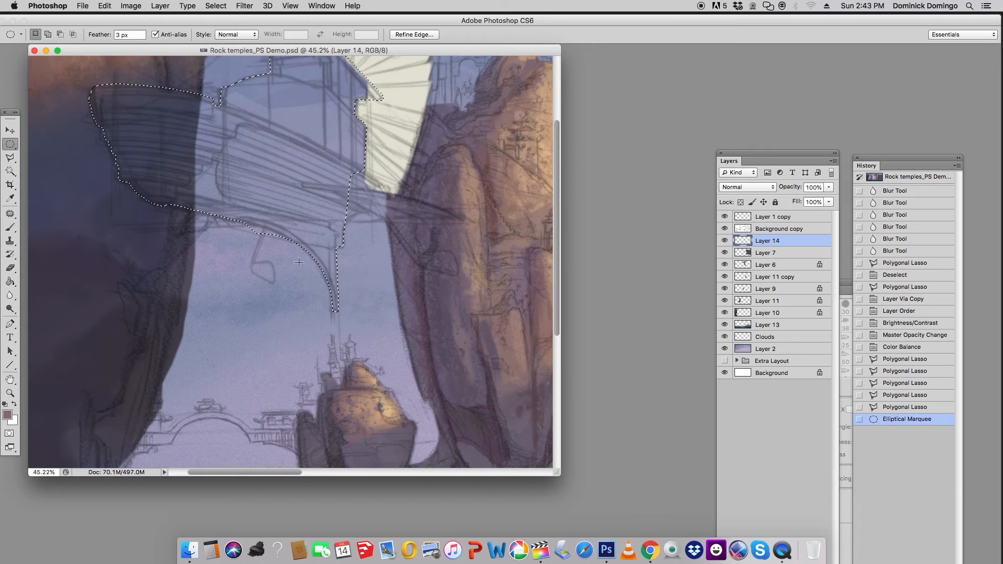
# Refine the curve of the selection along the hull's underside and stern strut with further elliptical marquees
pyautogui.moveTo(178, 378); pyautogui.dragTo(289, 246)
pyautogui.moveTo(177, 344); pyautogui.dragTo(183, 338)
pyautogui.moveTo(184, 395); pyautogui.dragTo(328, 224)
# Copy the selected ship shape from Layer 2 to a new layer and place it directly above Layer 14
pyautogui.press('super+minus')
pyautogui.press('super+minus')
pyautogui.press('super+minus')
pyautogui.press('super+minus')
pyautogui.click(775, 348)
pyautogui.press('super+j')
pyautogui.moveTo(775, 348); pyautogui.dragTo(780, 234)
pyautogui.moveTo(513, 277); pyautogui.dragTo(659, 533)
# Darken the ship silhouette with legacy Brightness/Contrast, using a strongly negative brightness and a contrast of -98
pyautogui.click(131, 6)
pyautogui.click(246, 38)
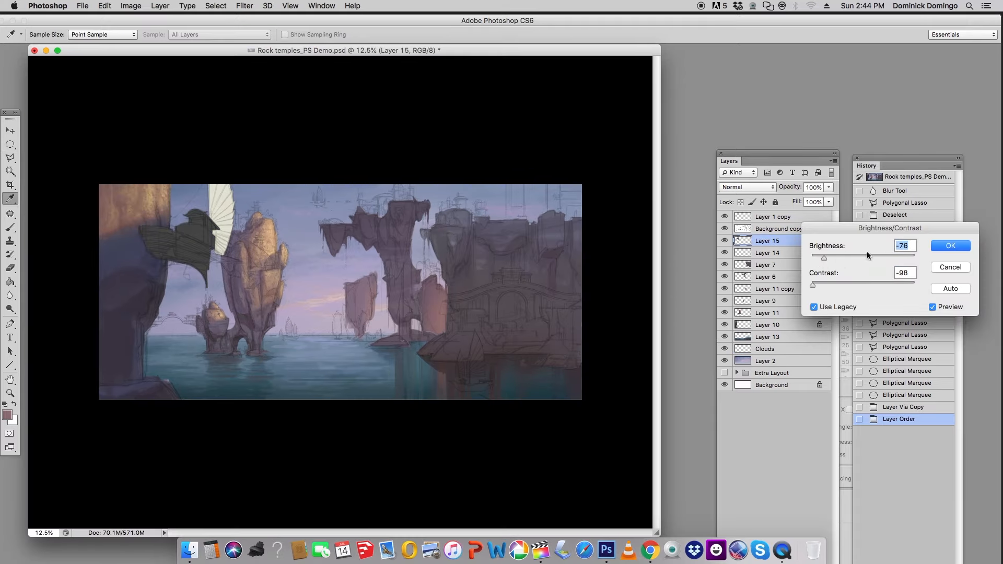
pyautogui.moveTo(824, 258); pyautogui.dragTo(818, 259)
pyautogui.click(933, 247)
pyautogui.click(131, 6)
pyautogui.moveTo(148, 39)
pyautogui.click(259, 97)
pyautogui.press('Escape')
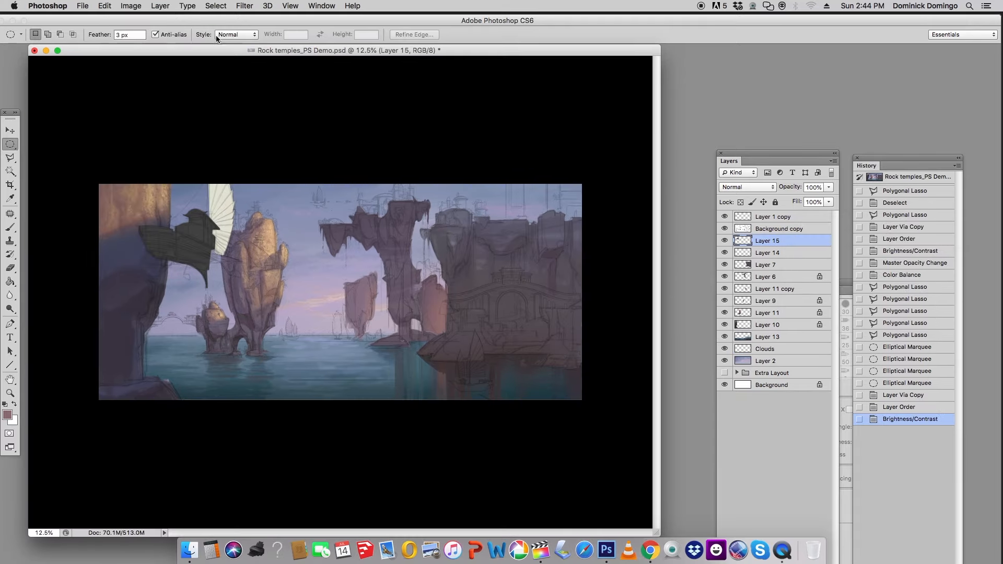
# Shift the ship silhouette to a dark violet with Color Balance and save the document
pyautogui.click(131, 6)
pyautogui.click(256, 108)
pyautogui.moveTo(806, 166); pyautogui.dragTo(813, 181)
pyautogui.click(920, 130)
pyautogui.press('super+s')
# Try to select the side wall of the ship's cabin with the Polygonal Lasso at 3 px feather
pyautogui.click(10, 393)
pyautogui.moveTo(178, 230); pyautogui.dragTo(251, 235)
pyautogui.click(10, 158)
pyautogui.click(309, 219)
pyautogui.click(309, 241)
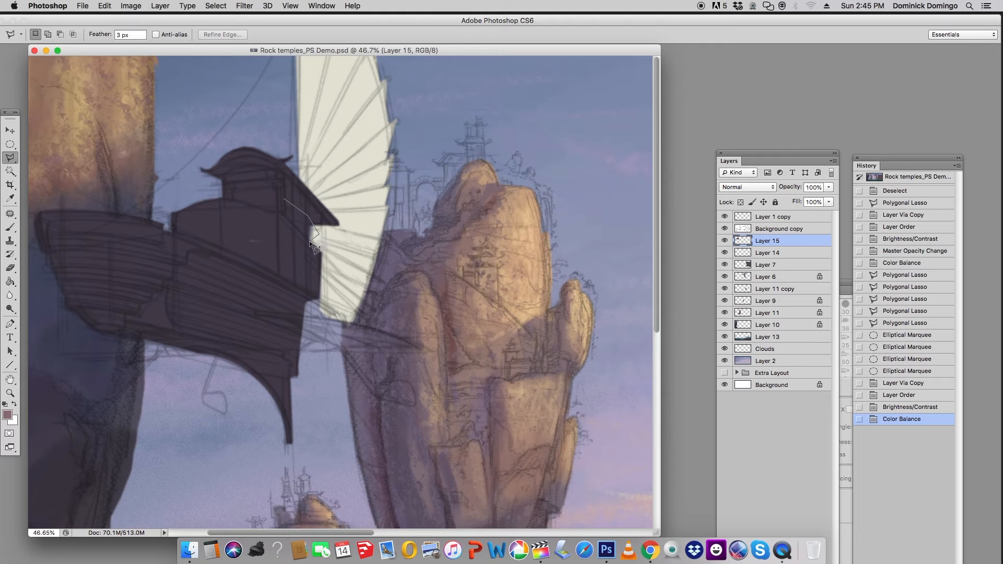
pyautogui.click(321, 253)
pyautogui.doubleClick(318, 299)
# Set the Polygonal Lasso feather to 1 px and select the side wall of the ship's cabin
pyautogui.doubleClick(122, 35)
pyautogui.write('1')
pyautogui.click(282, 199)
pyautogui.click(284, 197)
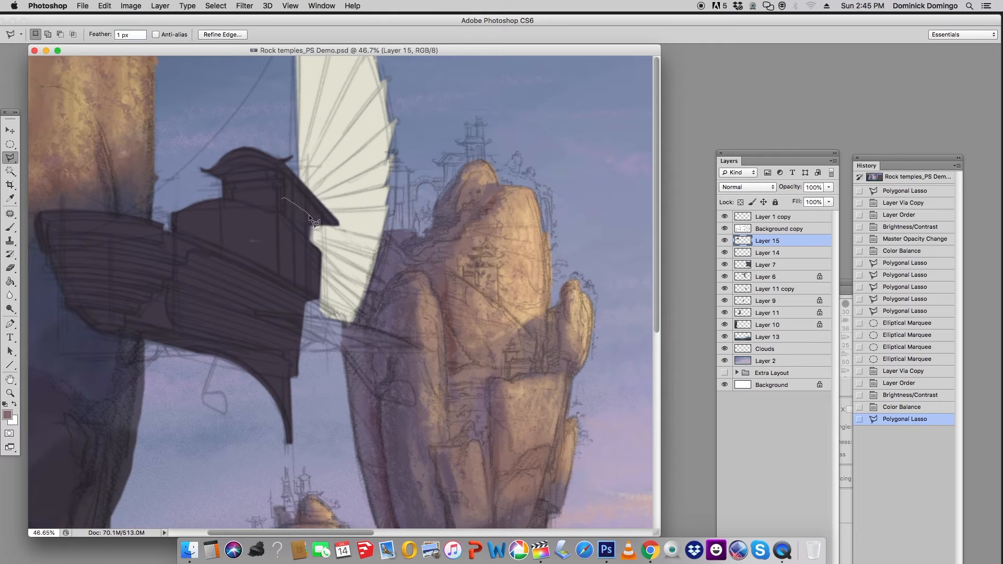
pyautogui.click(310, 216)
pyautogui.click(313, 232)
pyautogui.click(326, 237)
pyautogui.click(331, 297)
pyautogui.click(323, 302)
pyautogui.click(286, 198)
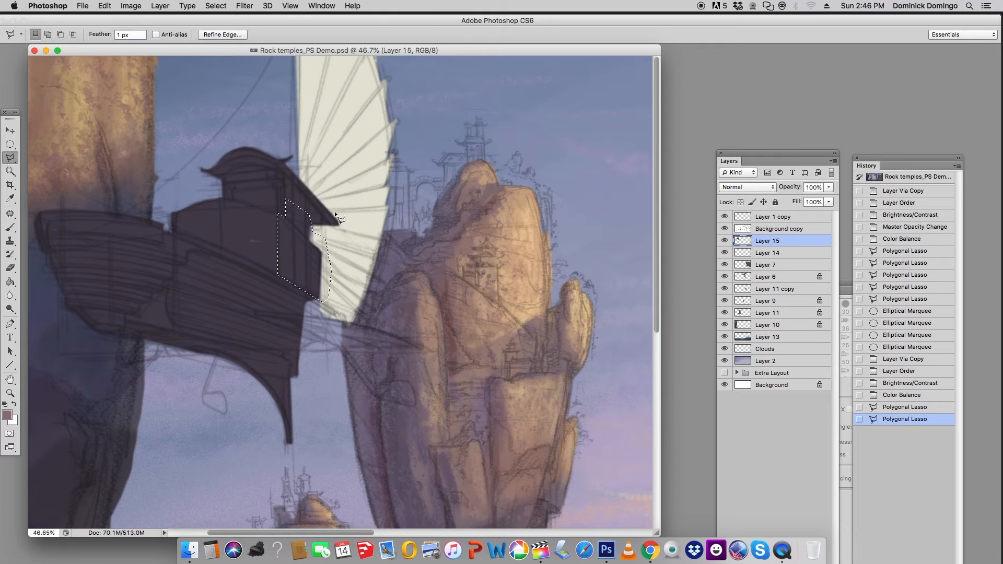
# Add the sloping edge of the cabin roof facing the sail to the selection
pyautogui.press('shift')
pyautogui.click(339, 230)
pyautogui.click(360, 235)
pyautogui.click(365, 206)
pyautogui.click(355, 171)
pyautogui.click(293, 153)
# Add the planked side of the hull, from below the cabin to the bow, to the selection
pyautogui.click(307, 307)
pyautogui.click(189, 251)
pyautogui.click(164, 241)
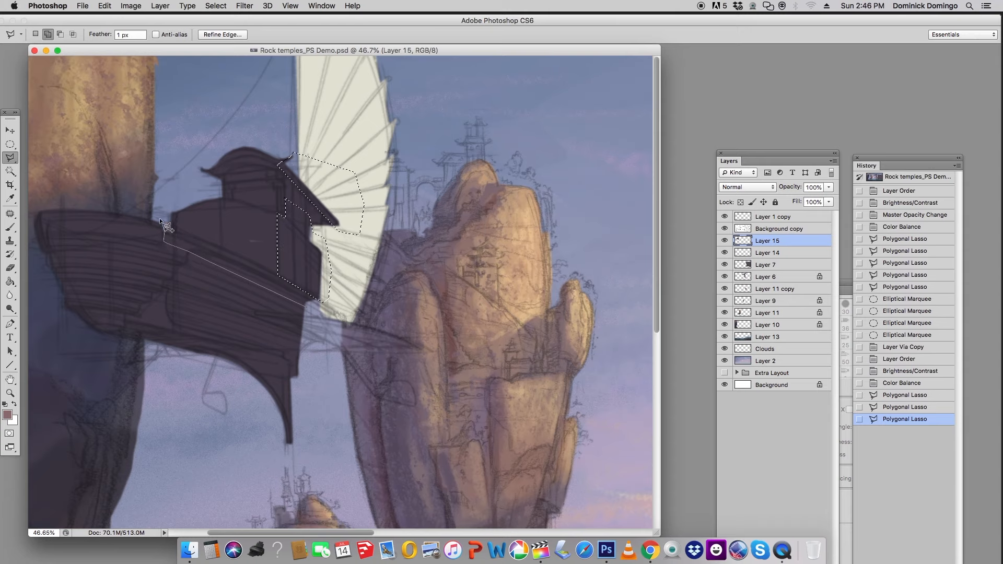
pyautogui.click(163, 224)
pyautogui.click(160, 240)
pyautogui.click(91, 229)
pyautogui.click(82, 239)
pyautogui.click(81, 268)
pyautogui.click(100, 297)
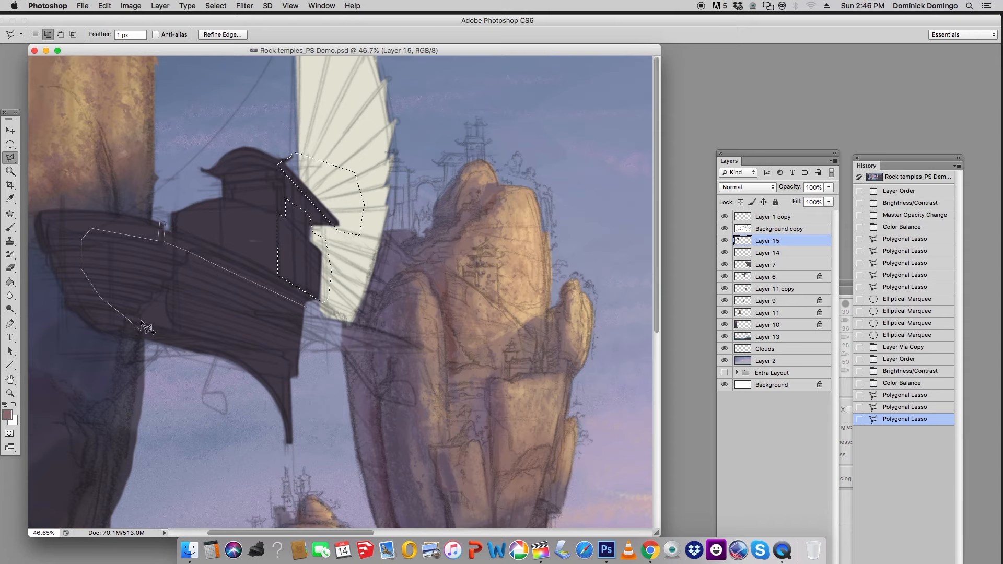
pyautogui.doubleClick(300, 316)
# Set the Lasso feather to 55 px and subtract areas along the bow to soften the selection's edge there
pyautogui.moveTo(10, 157); pyautogui.dragTo(42, 158)
pyautogui.press('alt')
pyautogui.moveTo(105, 223); pyautogui.dragTo(118, 334)
pyautogui.press('super+z')
pyautogui.doubleClick(123, 35)
pyautogui.write('55')
pyautogui.moveTo(98, 220)
pyautogui.mouseDown()
pyautogui.moveTo(132, 318)
pyautogui.moveTo(124, 327)
pyautogui.mouseUp()
pyautogui.moveTo(104, 292); pyautogui.dragTo(94, 297)
pyautogui.moveTo(85, 247); pyautogui.dragTo(97, 297)
# Copy the selected sunlit planes of the ship to a new layer and view the whole painting
pyautogui.press('super+j')
pyautogui.press('super+minus')
pyautogui.press('super+minus')
pyautogui.press('super+minus')
pyautogui.press('super+minus')
pyautogui.moveTo(518, 278); pyautogui.dragTo(699, 512)
# Brighten the ship's sunlit planes with Brightness/Contrast, toggling its legacy option
pyautogui.click(131, 6)
pyautogui.click(272, 34)
pyautogui.click(815, 308)
pyautogui.moveTo(862, 259); pyautogui.dragTo(889, 260)
pyautogui.click(935, 249)
# Warm the ship's sunlit planes to a reddish brown with Color Balance and save the document
pyautogui.click(129, 7)
pyautogui.click(271, 97)
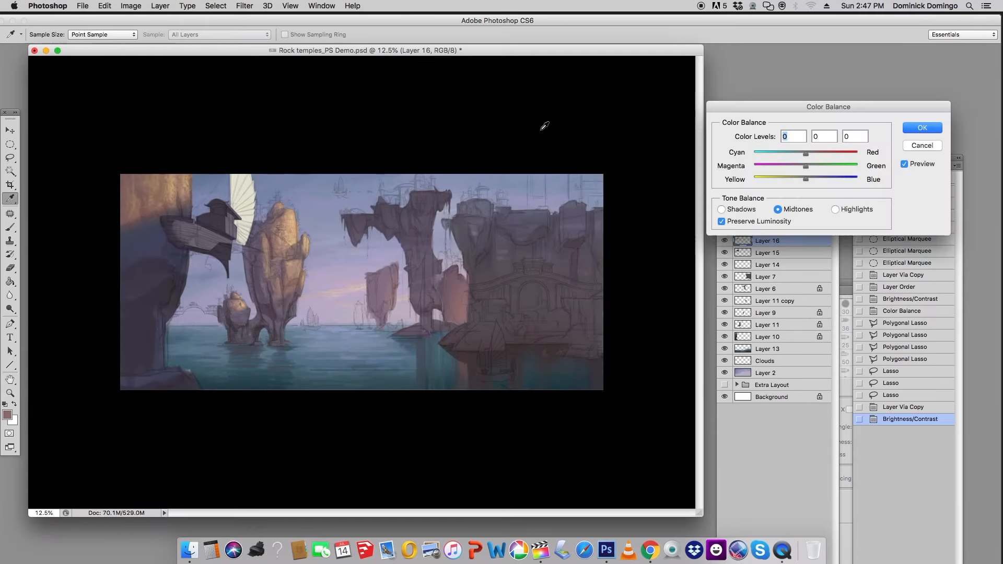
pyautogui.click(922, 128)
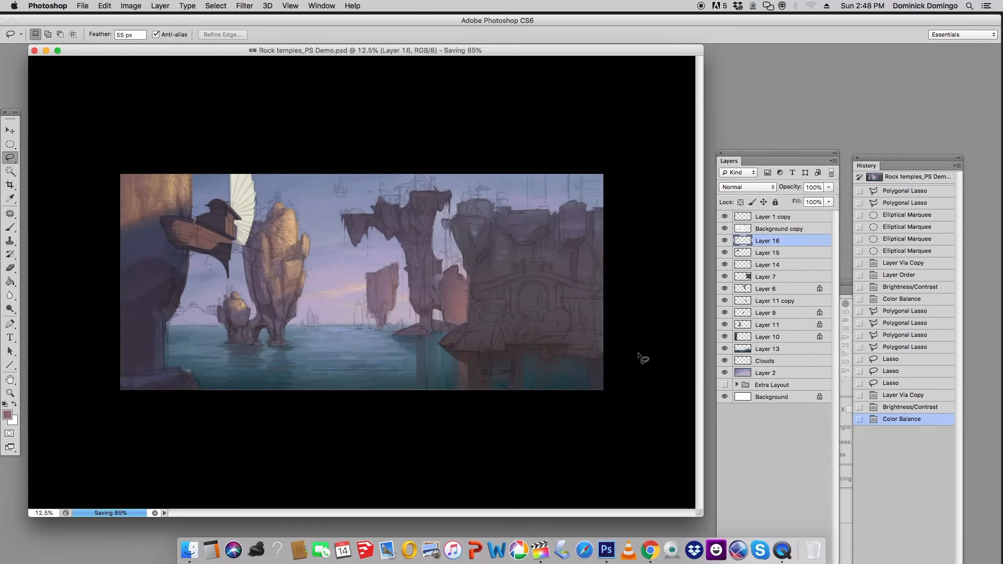
pyautogui.press('super+s')
# Hide Layer 1 copy and select an area around the ship's bow with the Lasso at 17 px feather
pyautogui.press('b')
pyautogui.click(725, 217)
pyautogui.press('l')
pyautogui.doubleClick(122, 35)
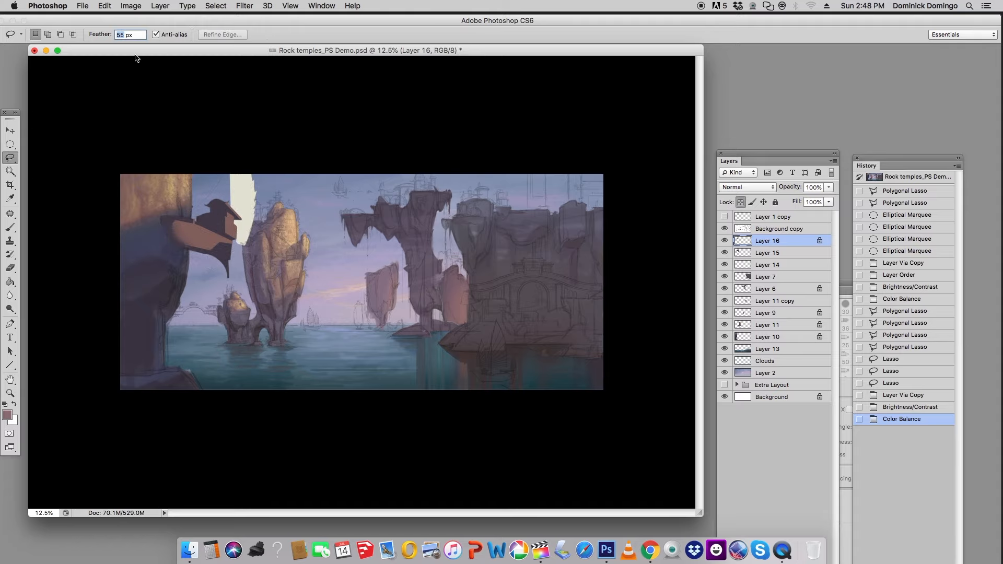
pyautogui.moveTo(176, 229); pyautogui.dragTo(170, 211)
# Adjust the selected area on Layer 15 with Hue/Saturation: hue -25, saturation +32, lightness -14
pyautogui.click(767, 253)
pyautogui.click(130, 5)
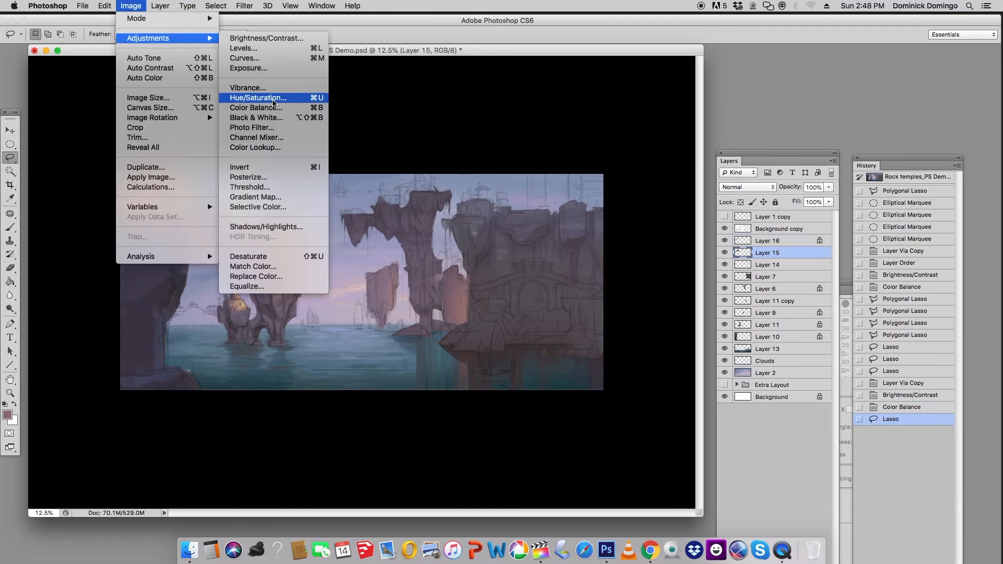
pyautogui.click(272, 85)
pyautogui.moveTo(697, 417)
pyautogui.mouseDown()
pyautogui.moveTo(682, 417)
pyautogui.moveTo(714, 390)
pyautogui.moveTo(684, 361)
pyautogui.mouseUp()
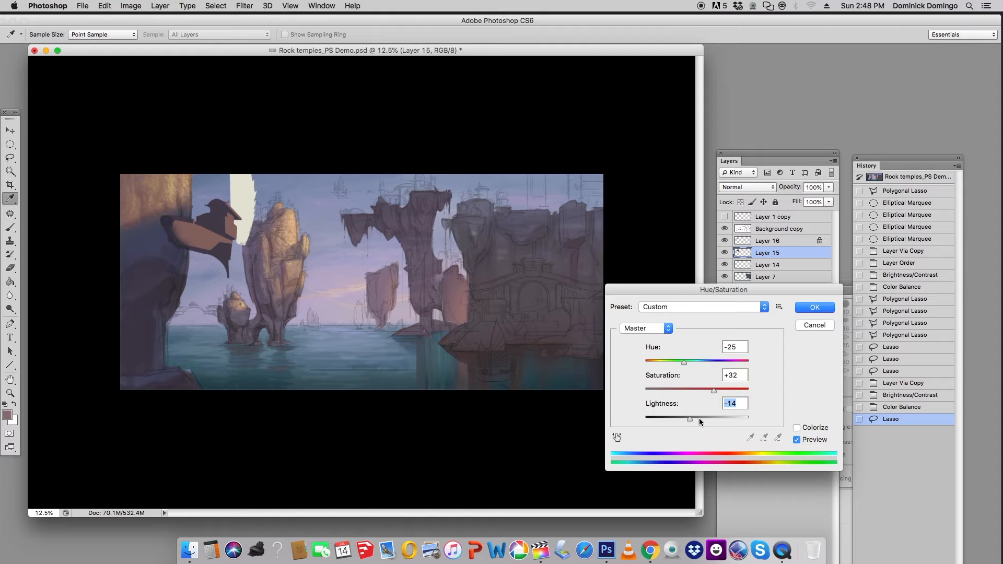
pyautogui.press('Return')
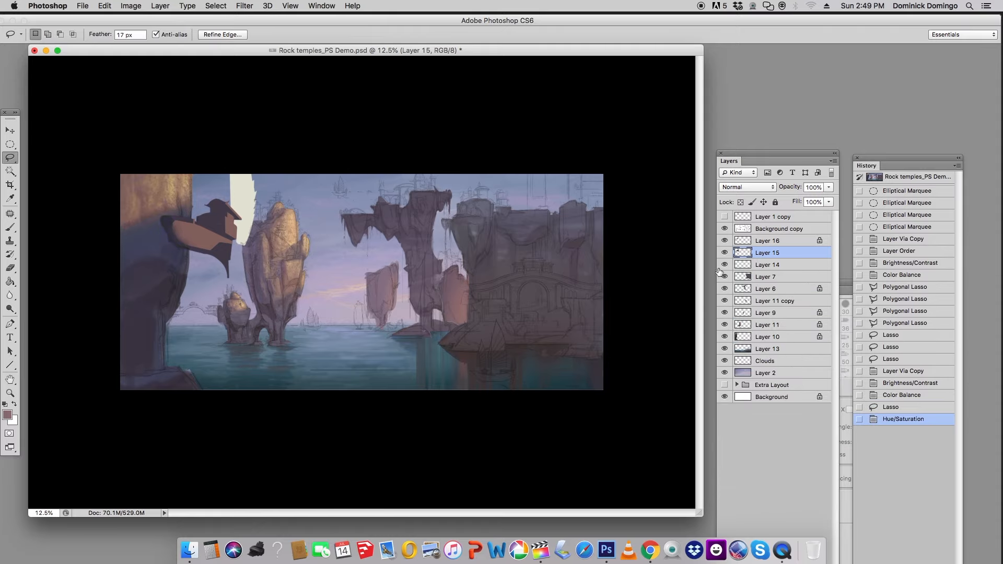
# Select the cabin area with the Lasso at 2 px feather, make Layer 16 active and save the document
pyautogui.hotkey('ctrl', 's')
pyautogui.click(113, 36)
pyautogui.moveTo(218, 234); pyautogui.dragTo(216, 229)
pyautogui.click(736, 241)
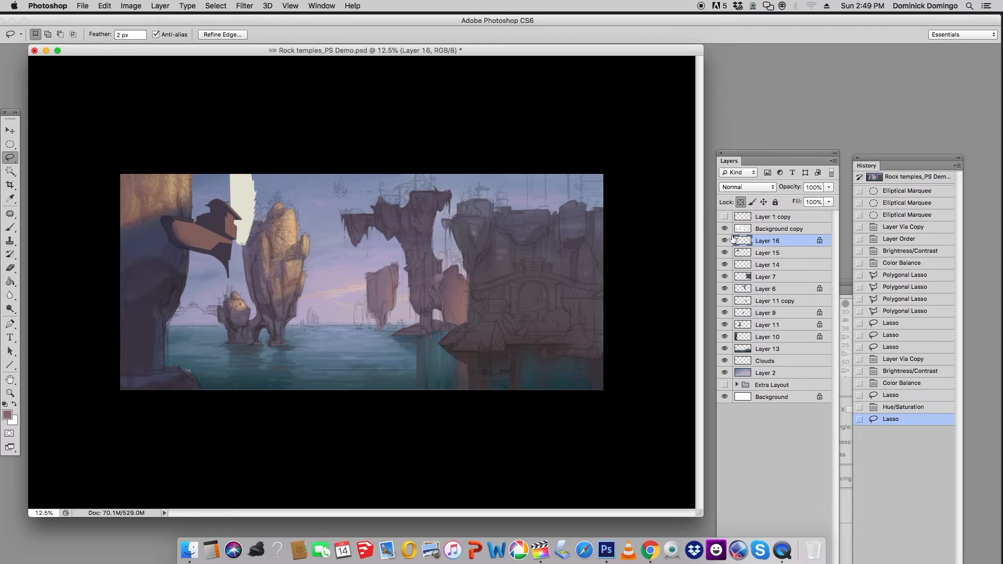
pyautogui.hotkey('ctrl', 's')
# Set the 163 px brush to Color Dodge mode and choose an orange-brown foreground color
pyautogui.click(9, 228)
pyautogui.click(47, 34)
pyautogui.click(128, 35)
pyautogui.click(111, 138)
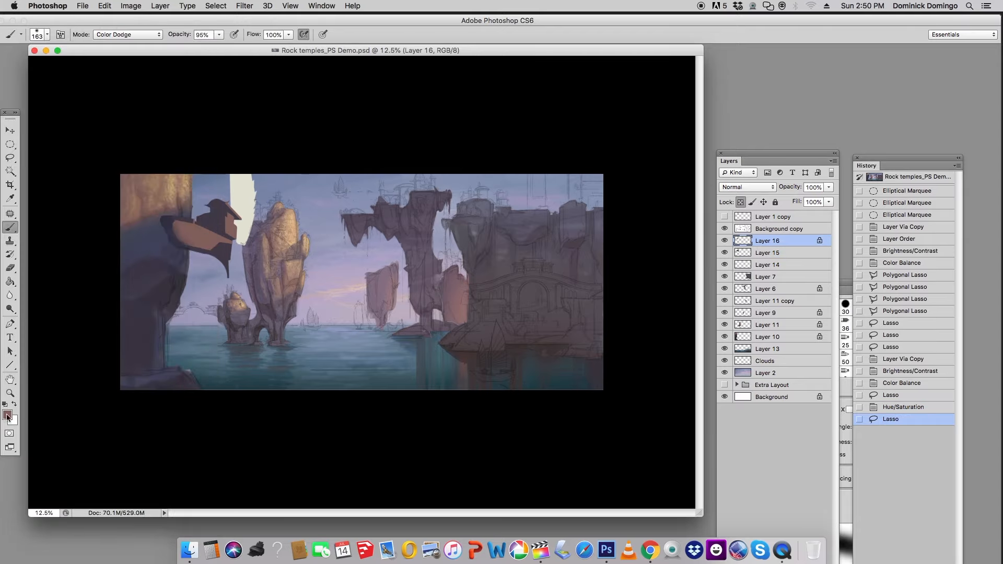
pyautogui.click(8, 415)
pyautogui.click(826, 240)
pyautogui.click(826, 255)
pyautogui.moveTo(818, 209); pyautogui.dragTo(819, 203)
pyautogui.click(672, 199)
pyautogui.click(907, 148)
# Paint warm dodge highlights on Layer 16 over the cabin's sunlit wall and the hull's edges
pyautogui.moveTo(227, 215); pyautogui.dragTo(230, 234)
pyautogui.moveTo(233, 218); pyautogui.dragTo(234, 233)
pyautogui.moveTo(228, 205)
pyautogui.mouseDown()
pyautogui.moveTo(240, 218)
pyautogui.moveTo(233, 235)
pyautogui.mouseUp()
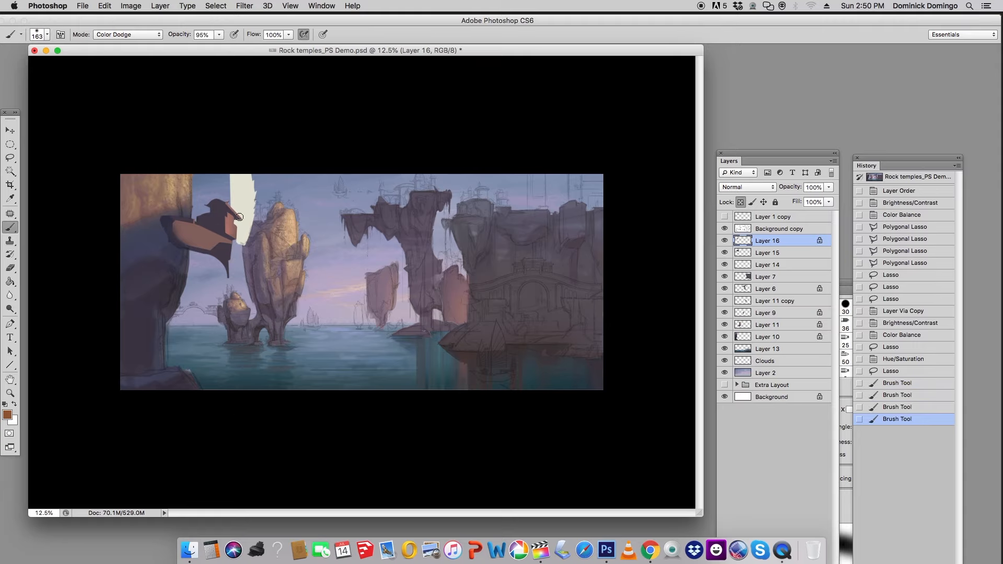
pyautogui.moveTo(168, 222); pyautogui.dragTo(172, 242)
pyautogui.moveTo(230, 246); pyautogui.dragTo(228, 263)
pyautogui.moveTo(230, 220); pyautogui.dragTo(231, 234)
# Change the brush's blend mode and opacity, sample a brown from the hull and paint over the cabin wall
pyautogui.click(128, 35)
pyautogui.click(111, 187)
pyautogui.keyDown('alt'); pyautogui.click(209, 239); pyautogui.keyUp('alt')
pyautogui.click(7, 415)
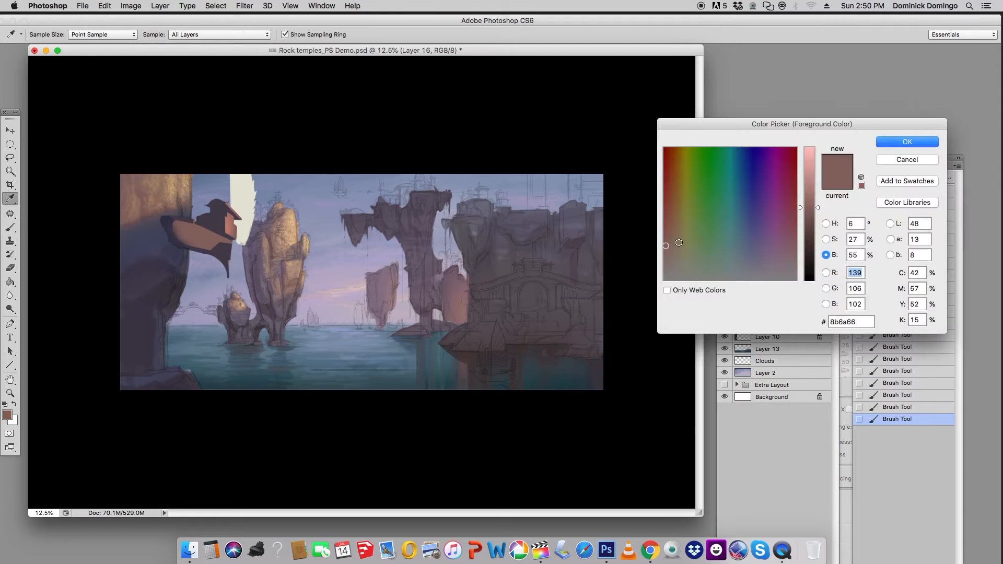
pyautogui.click(907, 142)
pyautogui.moveTo(219, 34); pyautogui.dragTo(197, 45)
pyautogui.moveTo(225, 218); pyautogui.dragTo(230, 233)
# Invert the selection and set the brush back to Normal mode
pyautogui.click(215, 6)
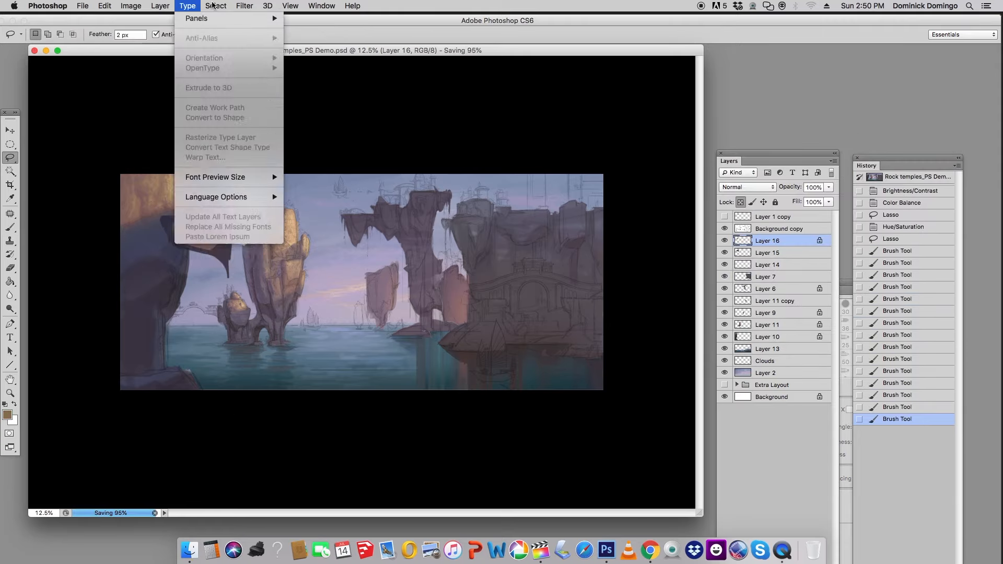
pyautogui.click(230, 41)
pyautogui.click(159, 36)
pyautogui.click(111, 8)
# Sample the hull's brown as the foreground color, adjust it and paint the hull near the bow
pyautogui.keyDown('alt'); pyautogui.click(184, 230); pyautogui.keyUp('alt')
pyautogui.click(7, 415)
pyautogui.click(824, 255)
pyautogui.click(907, 142)
pyautogui.moveTo(174, 223); pyautogui.dragTo(178, 235)
pyautogui.moveTo(175, 224); pyautogui.dragTo(177, 233)
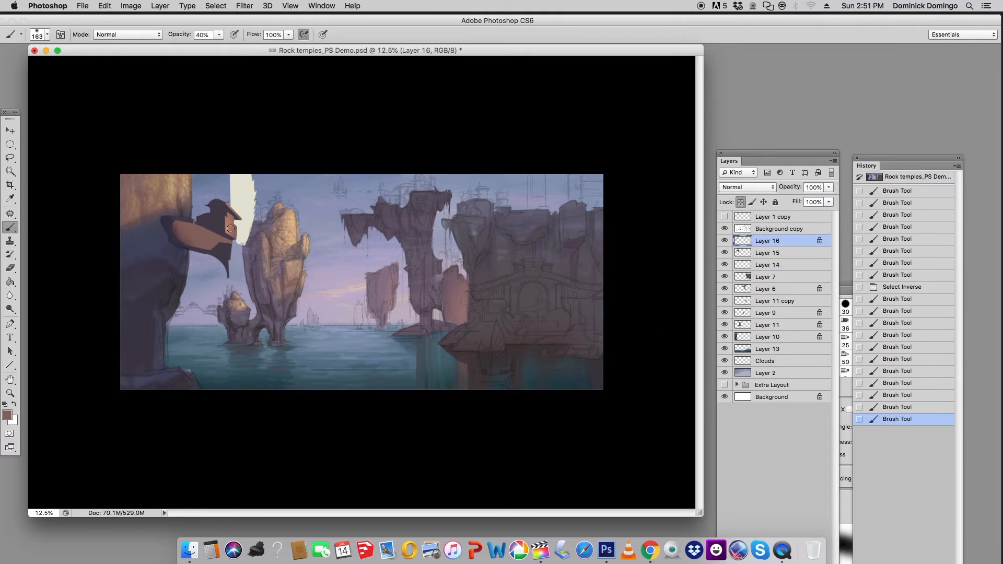
# Unlock Layer 16's transparent pixels, lock those of Layer 15 and reduce the Eraser's size
pyautogui.press('F5')
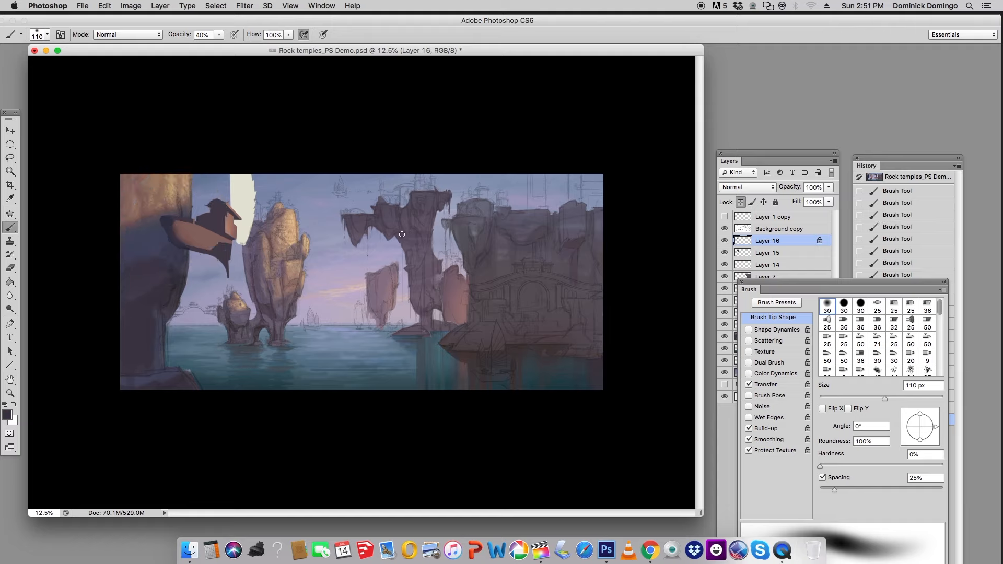
pyautogui.press('e')
pyautogui.click(741, 202)
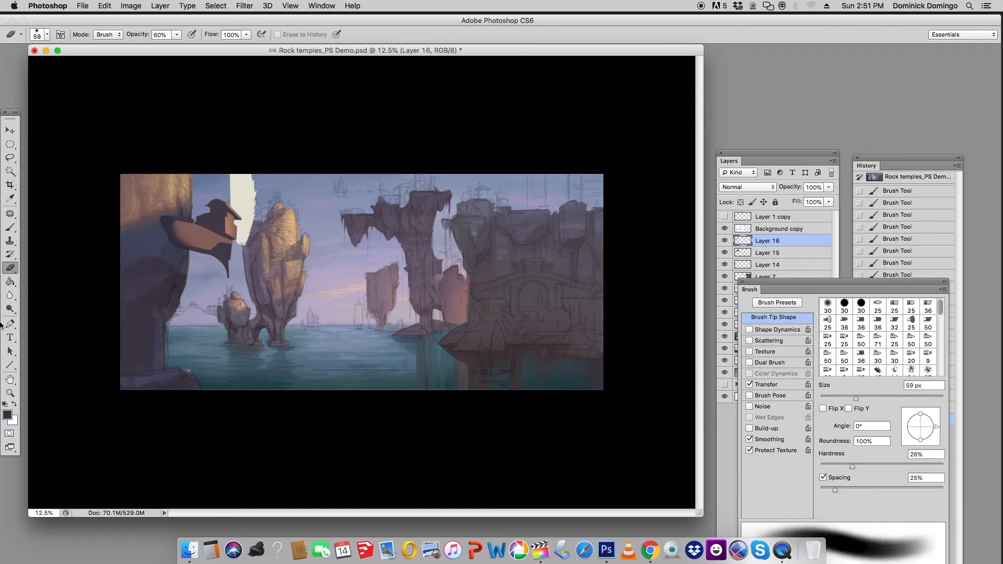
pyautogui.click(767, 253)
pyautogui.click(741, 202)
pyautogui.moveTo(856, 399); pyautogui.dragTo(846, 399)
pyautogui.click(177, 35)
# Sample a dark tone from the ship and brush it over the bow on Layer 15
pyautogui.press('b')
pyautogui.keyDown('alt'); pyautogui.click(179, 218); pyautogui.keyUp('alt')
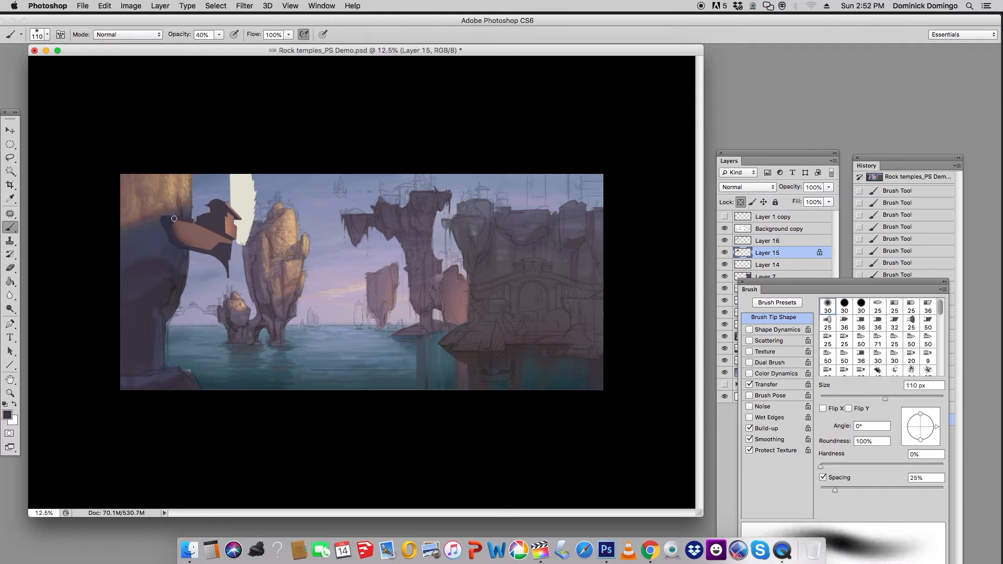
pyautogui.moveTo(172, 223); pyautogui.dragTo(168, 233)
# Zoom in on the ship and choose the 12 px textured preset for the Brush tool
pyautogui.click(10, 393)
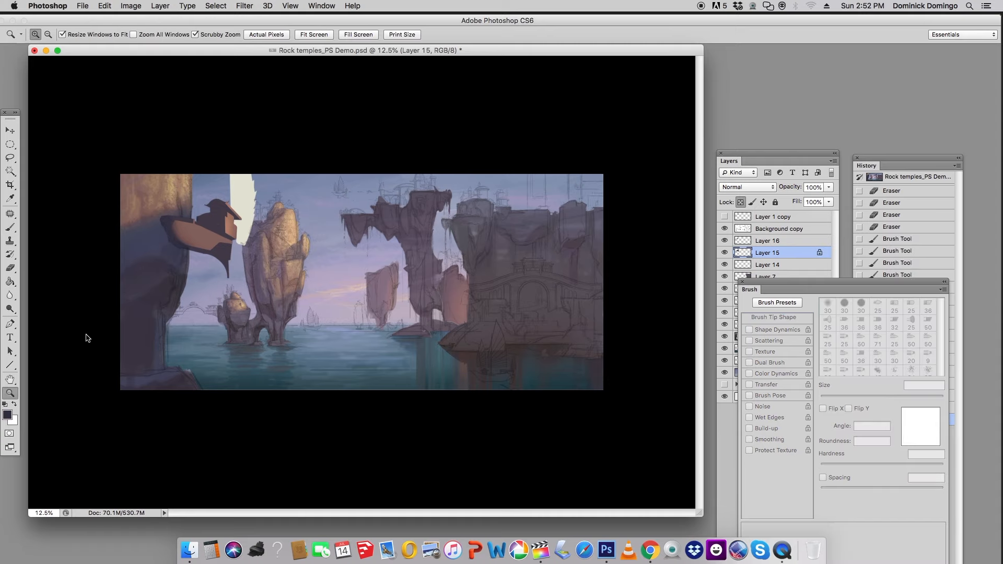
pyautogui.moveTo(130, 179); pyautogui.dragTo(292, 284)
pyautogui.click(10, 227)
pyautogui.click(47, 35)
pyautogui.moveTo(189, 171)
pyautogui.mouseDown()
pyautogui.moveTo(184, 369)
pyautogui.moveTo(142, 448)
pyautogui.moveTo(140, 435)
pyautogui.mouseUp()
pyautogui.click(65, 411)
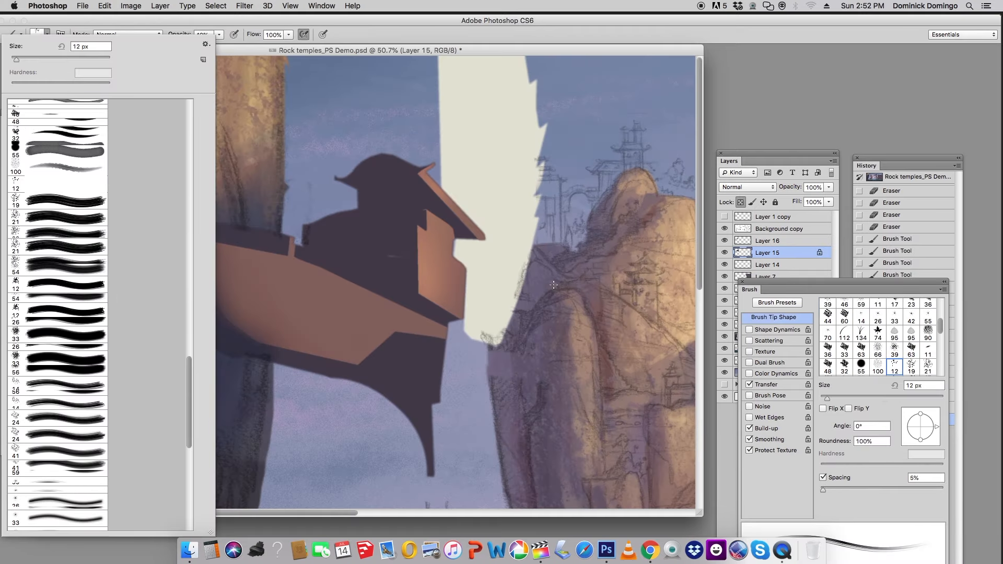
# Flatten the textured brush tip to 44% roundness and angle it to -82°
pyautogui.moveTo(843, 282); pyautogui.dragTo(842, 229)
pyautogui.moveTo(937, 373)
pyautogui.mouseDown()
pyautogui.moveTo(917, 361)
pyautogui.moveTo(921, 388)
pyautogui.mouseUp()
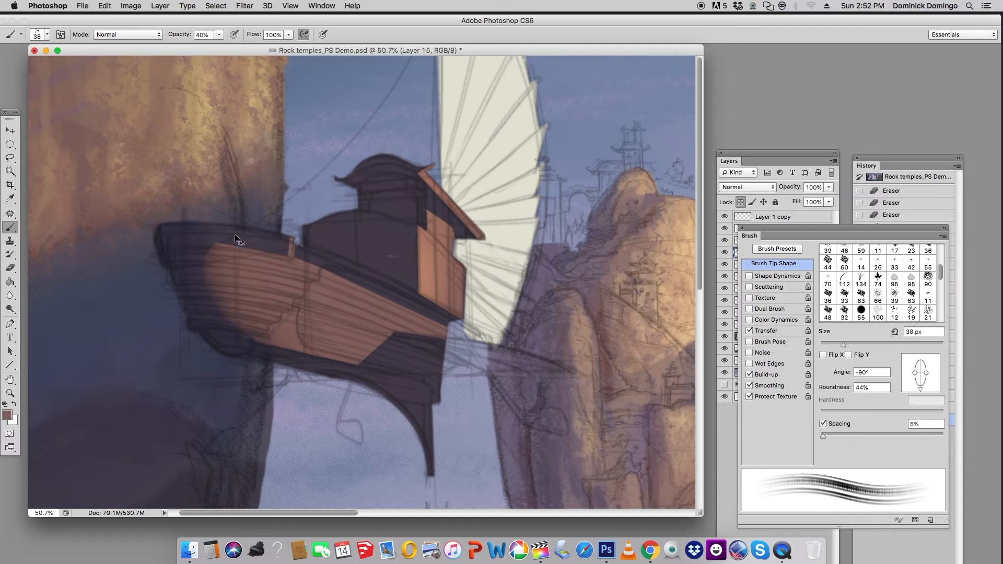
pyautogui.moveTo(920, 388)
pyautogui.mouseDown()
pyautogui.moveTo(898, 366)
pyautogui.moveTo(918, 390)
pyautogui.mouseUp()
# Choose a hard 100% hardness brush preset and shape its tip to 44% roundness at a -12° angle
pyautogui.click(47, 35)
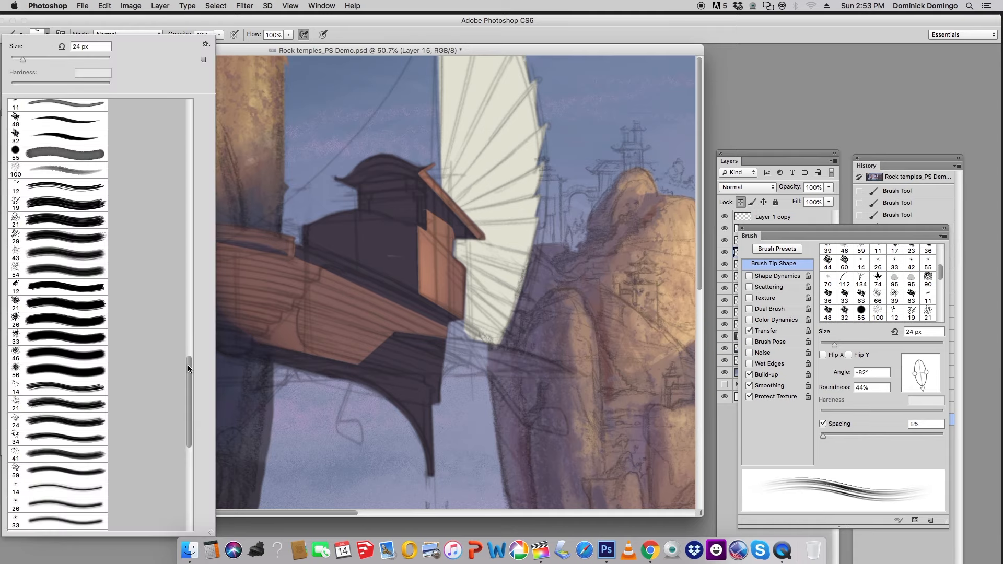
pyautogui.moveTo(190, 366); pyautogui.dragTo(189, 107)
pyautogui.click(65, 174)
pyautogui.click(65, 191)
pyautogui.moveTo(921, 360); pyautogui.dragTo(921, 367)
pyautogui.moveTo(937, 373); pyautogui.dragTo(936, 377)
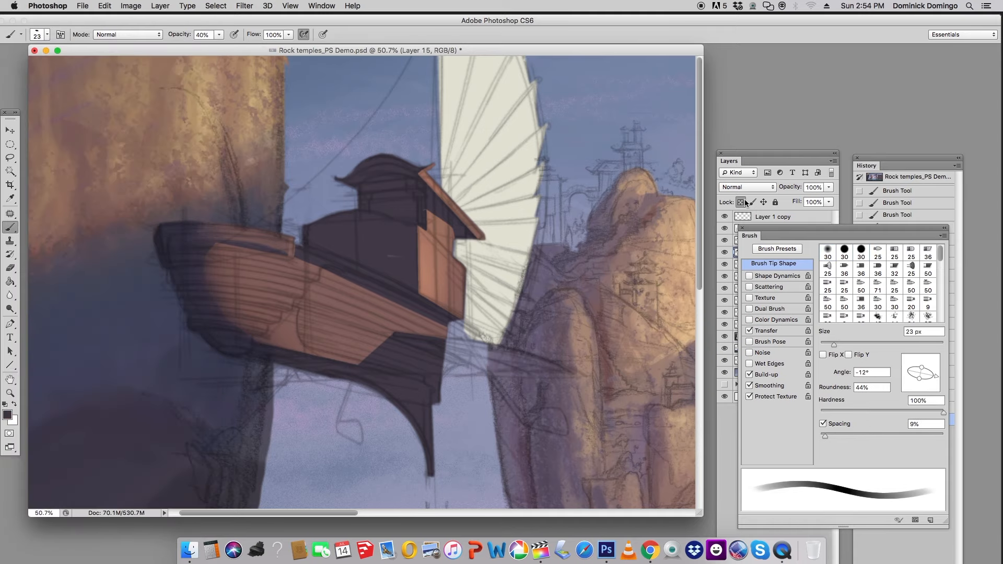
# Make Layer 16 active and set the brush opacity to 66%
pyautogui.click(730, 253)
pyautogui.click(736, 241)
pyautogui.press('6')
pyautogui.press('6')
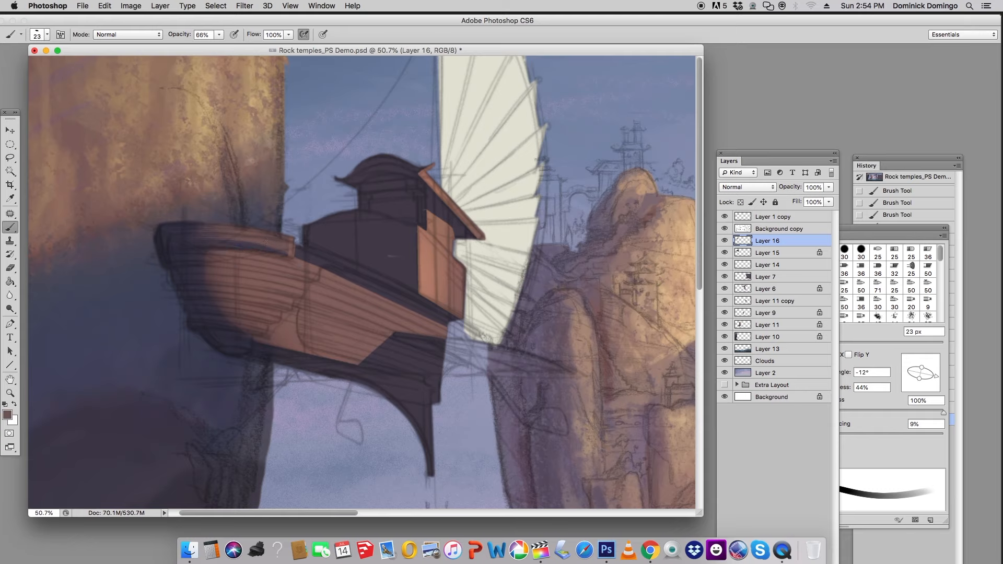
# Set the brush tip angle to 180° and choose a dark brown foreground color based on one sampled from the hull
pyautogui.click(905, 369)
pyautogui.click(742, 187)
pyautogui.keyDown('alt'); pyautogui.click(199, 242); pyautogui.keyUp('alt')
pyautogui.click(7, 414)
pyautogui.click(826, 239)
pyautogui.moveTo(819, 235)
pyautogui.mouseDown()
pyautogui.moveTo(817, 219)
pyautogui.moveTo(817, 234)
pyautogui.mouseUp()
pyautogui.click(826, 255)
pyautogui.click(908, 142)
pyautogui.click(7, 415)
pyautogui.click(826, 239)
pyautogui.click(916, 145)
pyautogui.press('F5')
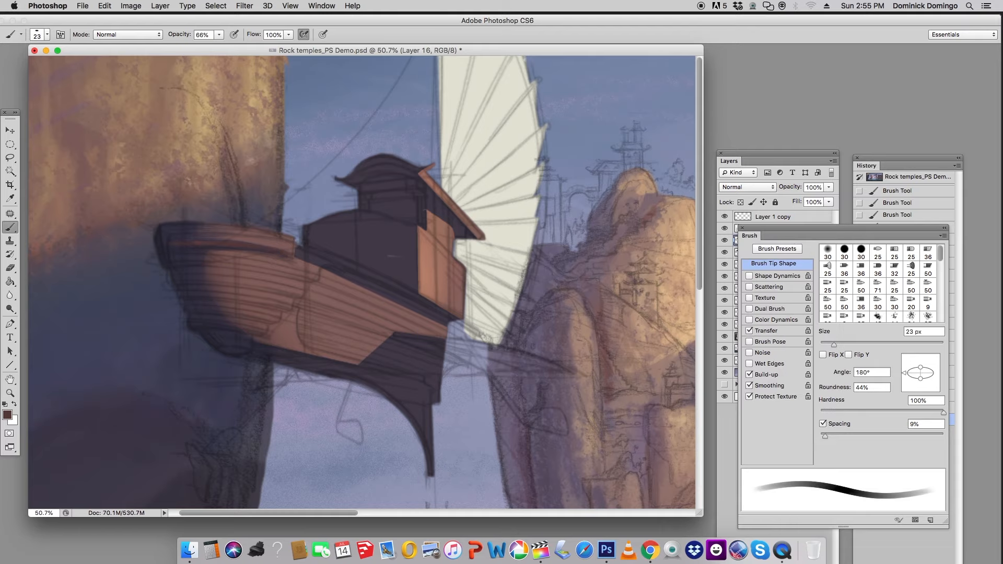
# Hide Layer 1 copy and save the document
pyautogui.press('super+minus')
pyautogui.press('super+minus')
pyautogui.press('super+minus')
pyautogui.press('super+minus')
pyautogui.click(725, 216)
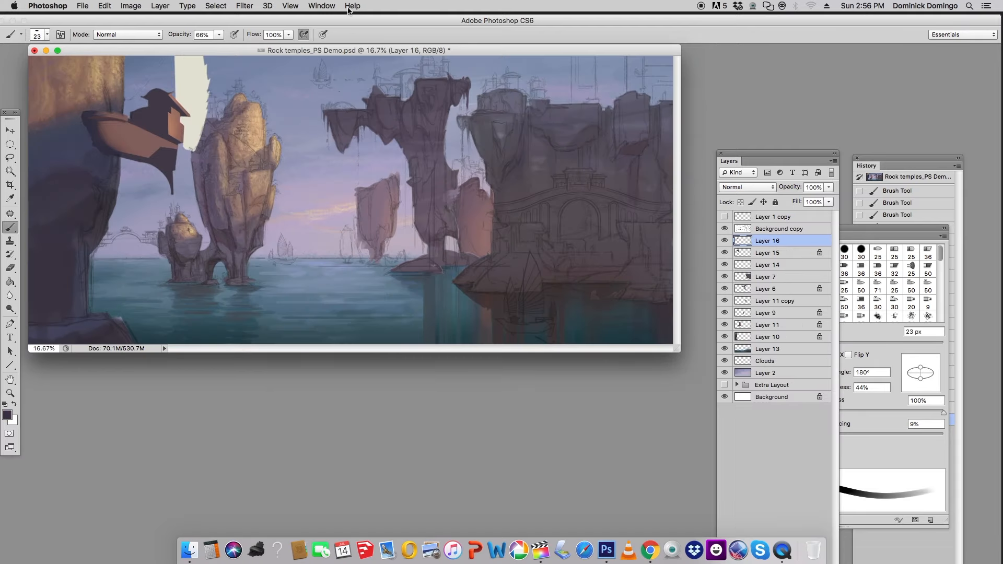
pyautogui.moveTo(361, 48); pyautogui.dragTo(397, 121)
pyautogui.press('super+s')
# Lock Layer 16's transparent pixels and lasso the lower hull of the ship
pyautogui.click(741, 202)
pyautogui.press('l')
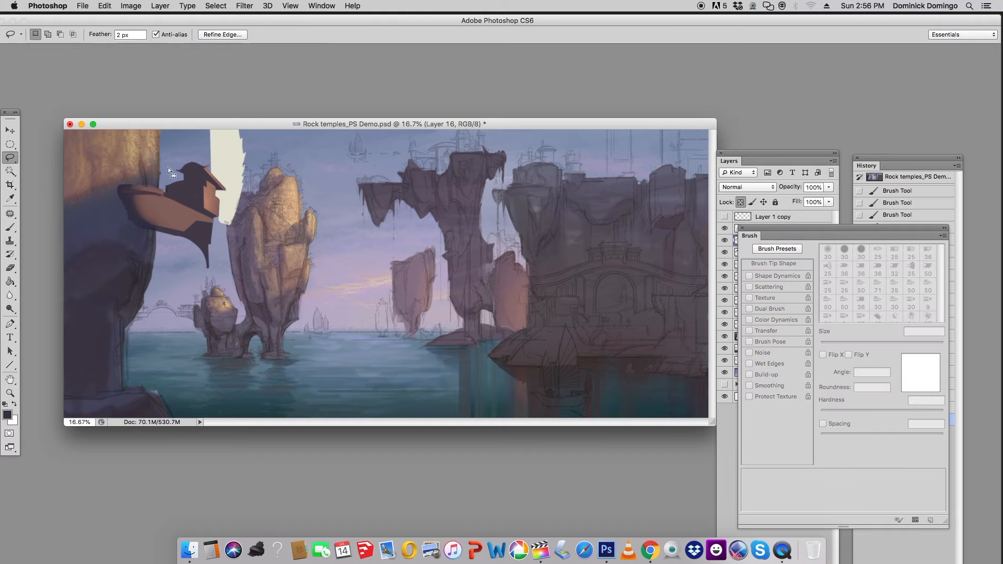
pyautogui.moveTo(156, 159); pyautogui.dragTo(163, 256)
pyautogui.rightClick(164, 193)
pyautogui.click(153, 163)
pyautogui.moveTo(110, 195); pyautogui.dragTo(116, 183)
pyautogui.rightClick(128, 172)
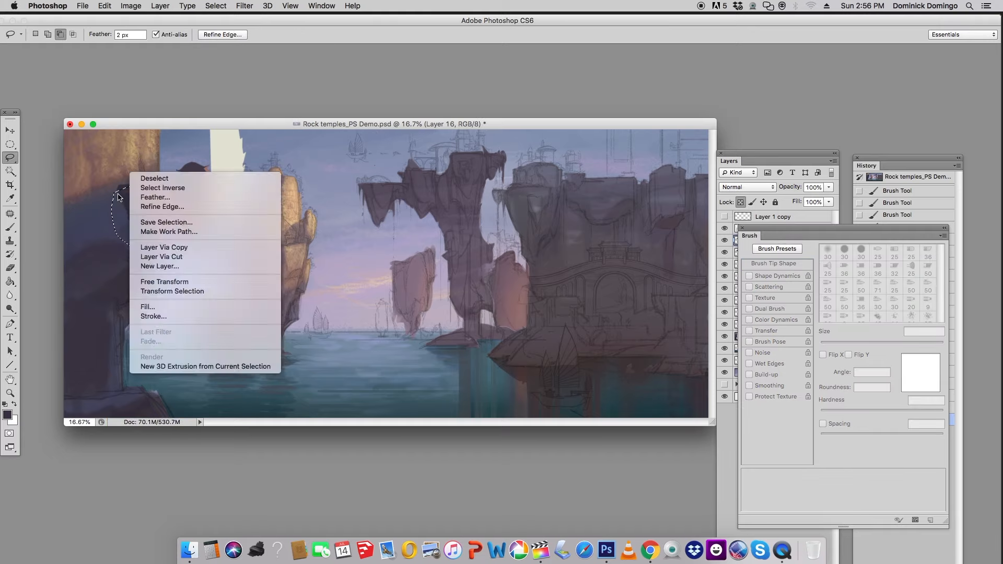
pyautogui.rightClick(143, 172)
pyautogui.click(120, 184)
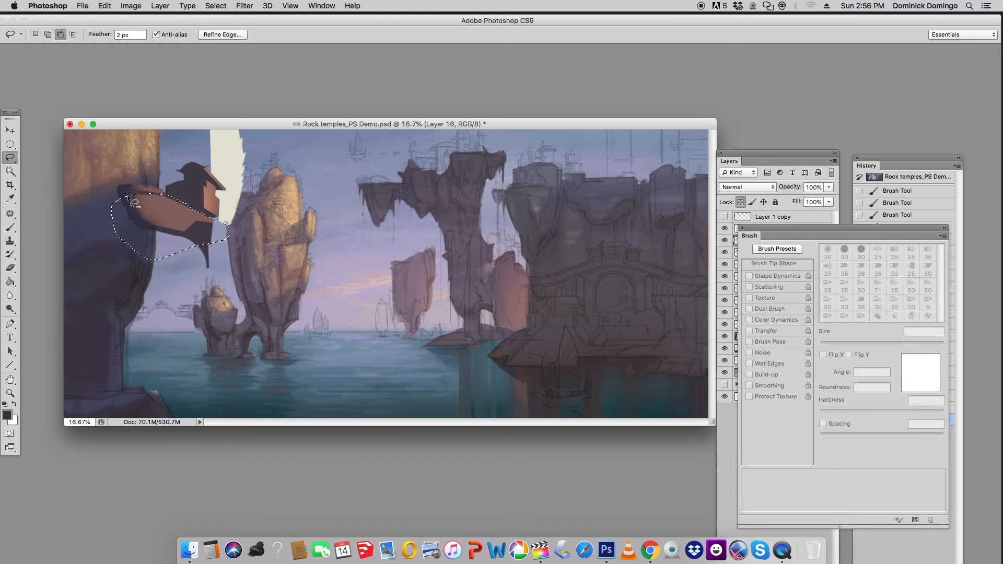
pyautogui.rightClick(128, 192)
pyautogui.click(380, 115)
# Raise the saturation of the ship's sunlit planes on Layer 16 to +3 with Hue/Saturation
pyautogui.doubleClick(10, 393)
pyautogui.press('super+0')
pyautogui.moveTo(146, 142); pyautogui.dragTo(205, 141)
pyautogui.click(10, 172)
pyautogui.press('super+minus')
pyautogui.press('super+minus')
pyautogui.press('super+minus')
pyautogui.press('super+minus')
pyautogui.press('super+minus')
pyautogui.press('super+minus')
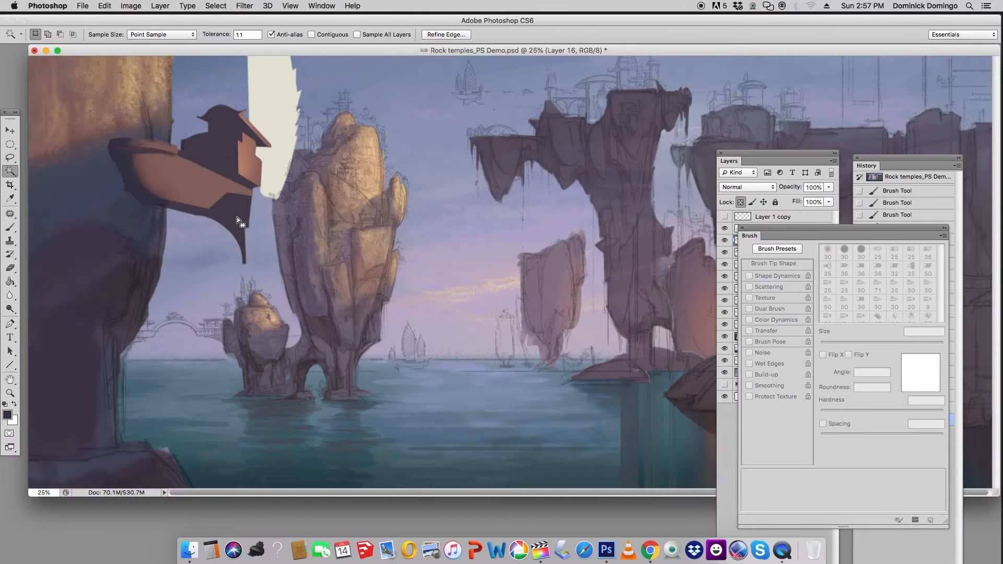
pyautogui.click(141, 4)
pyautogui.moveTo(143, 34)
pyautogui.click(251, 88)
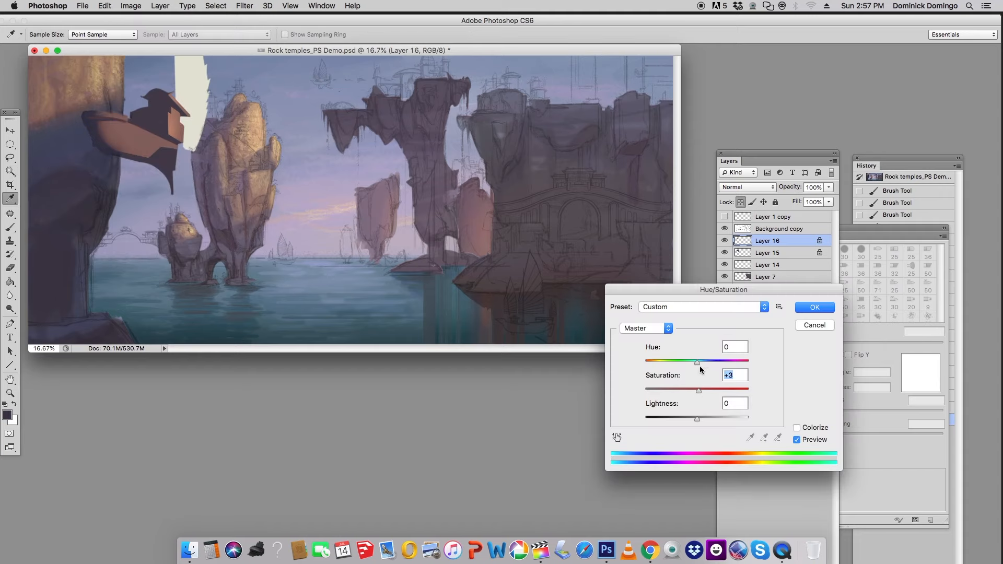
pyautogui.click(815, 308)
# Shift Layer 16's midtones toward red with Color Balance
pyautogui.click(131, 6)
pyautogui.click(256, 108)
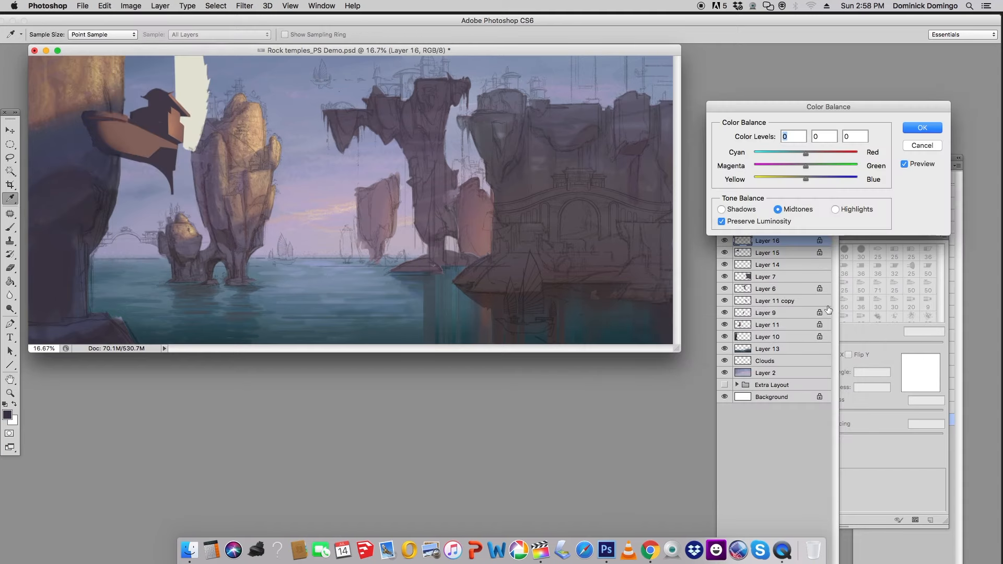
pyautogui.moveTo(807, 155); pyautogui.dragTo(817, 154)
pyautogui.click(923, 128)
# Raise Layer 16's brightness slightly with Brightness/Contrast
pyautogui.click(131, 6)
pyautogui.click(270, 39)
pyautogui.click(814, 308)
pyautogui.moveTo(864, 257); pyautogui.dragTo(868, 257)
pyautogui.click(949, 244)
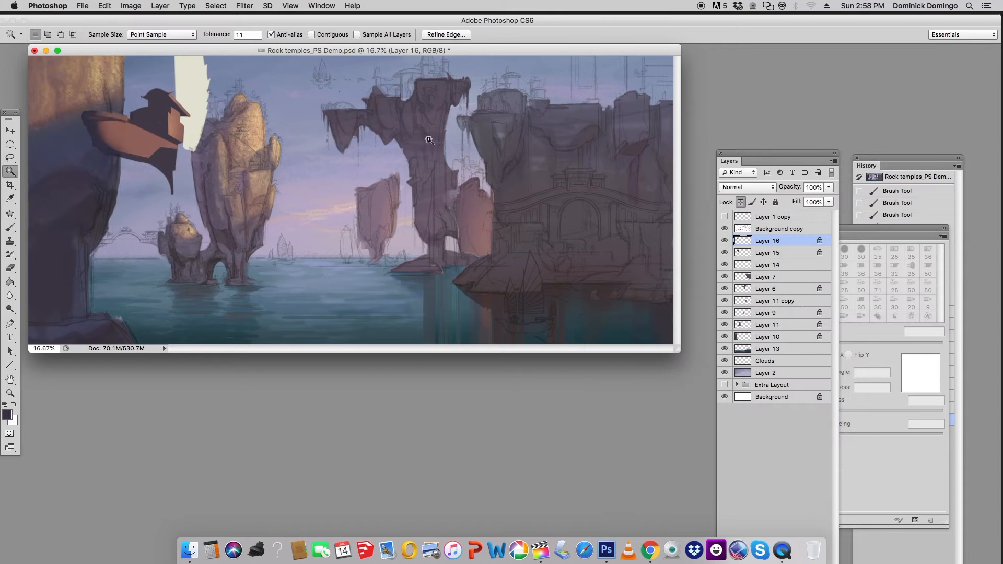
# Create a new Color Dodge layer above Layer 16 and choose a soft 178 px brush at 0% hardness
pyautogui.click(160, 6)
pyautogui.moveTo(162, 18)
pyautogui.click(293, 19)
pyautogui.click(705, 168)
pyautogui.click(714, 265)
pyautogui.click(854, 122)
pyautogui.press('b')
pyautogui.click(877, 317)
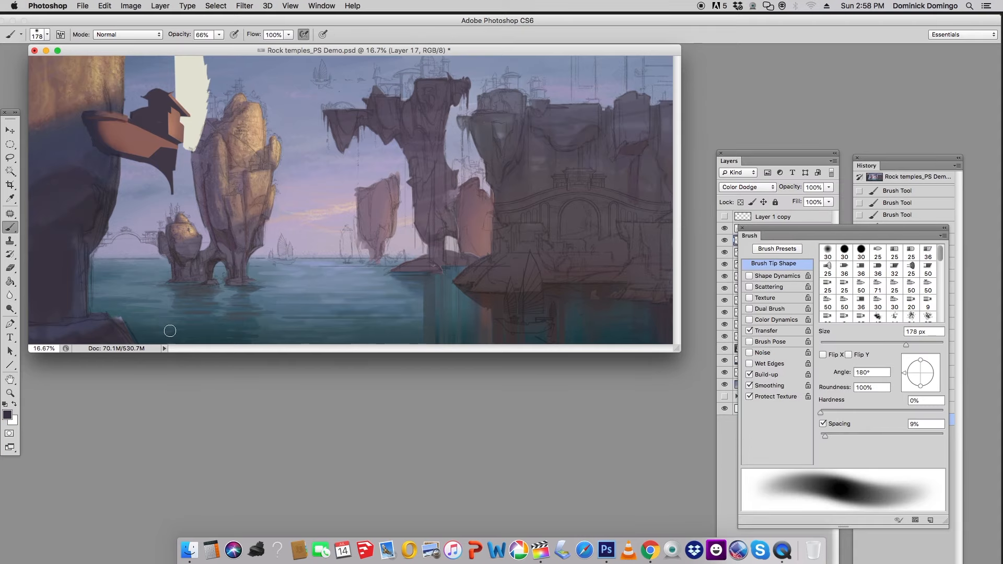
# Pick a color based on one sampled from the ship and brush it across the hull on the Color Dodge layer
pyautogui.keyDown('alt'); pyautogui.click(128, 137); pyautogui.keyUp('alt')
pyautogui.click(8, 415)
pyautogui.click(674, 187)
pyautogui.click(826, 254)
pyautogui.click(908, 142)
pyautogui.moveTo(112, 127); pyautogui.dragTo(175, 146)
# Make Layer 16 active and set the brush to Color Dodge mode at 28% opacity with a gold foreground color
pyautogui.click(761, 252)
pyautogui.click(128, 35)
pyautogui.click(118, 142)
pyautogui.click(219, 34)
pyautogui.moveTo(210, 45); pyautogui.dragTo(201, 45)
pyautogui.click(8, 415)
pyautogui.click(679, 202)
pyautogui.click(908, 141)
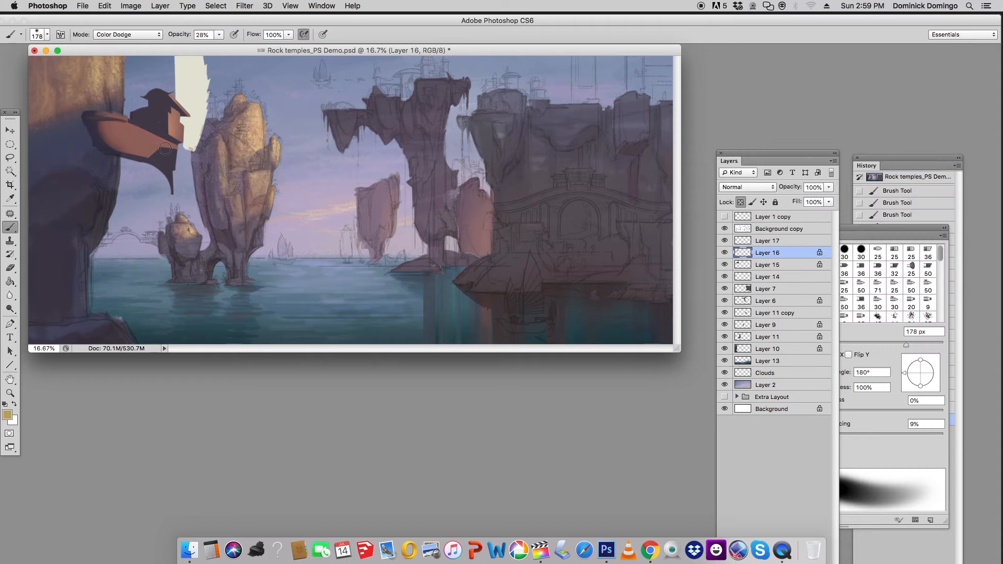
# Sample the terracotta color of the hull and return the brush to Normal mode
pyautogui.keyDown('alt'); pyautogui.click(132, 140); pyautogui.keyUp('alt')
pyautogui.click(128, 35)
pyautogui.click(111, 16)
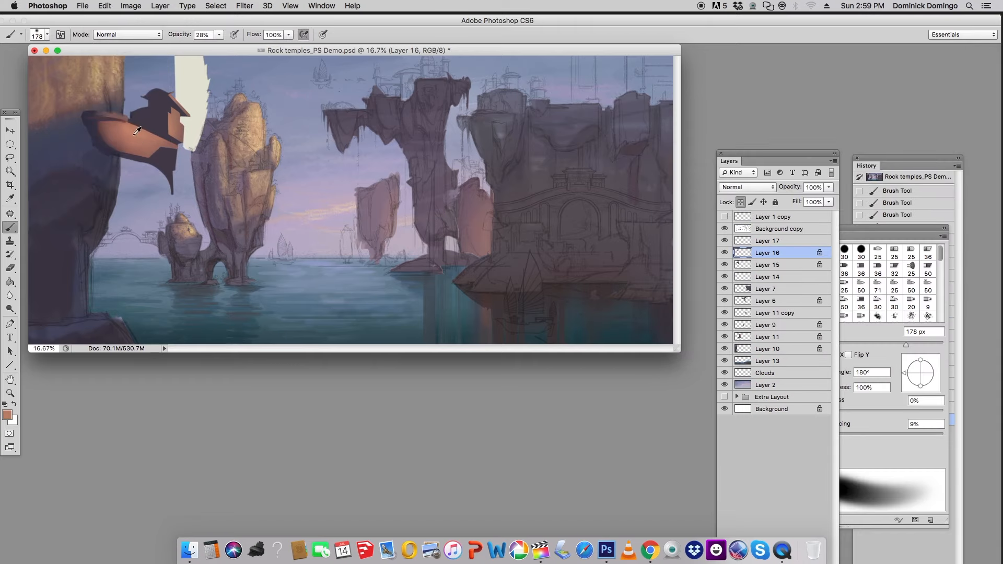
# Nudge Layer 16's midtones toward green with Color Balance and save the document
pyautogui.press('super+minus')
pyautogui.press('super+b')
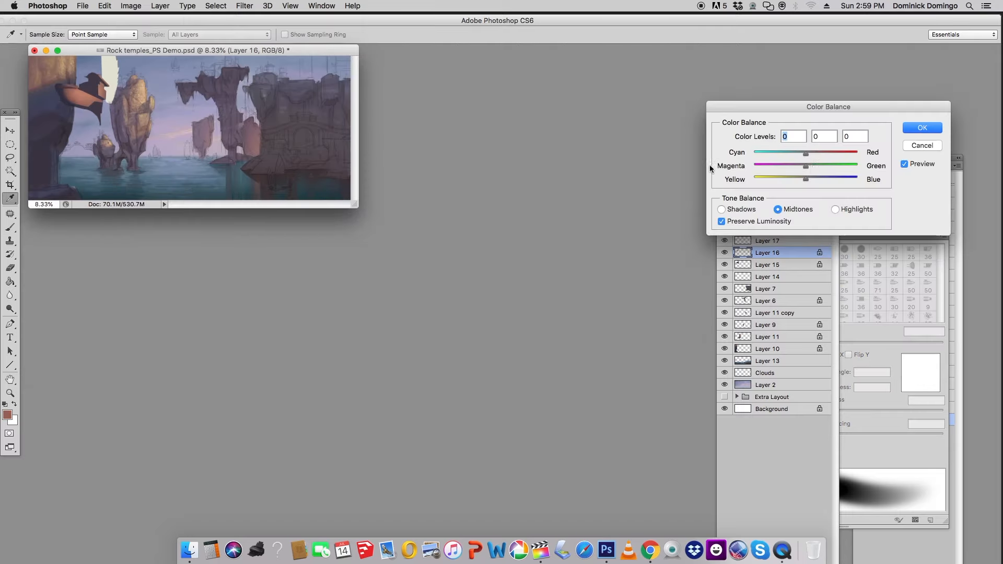
pyautogui.moveTo(806, 166); pyautogui.dragTo(808, 166)
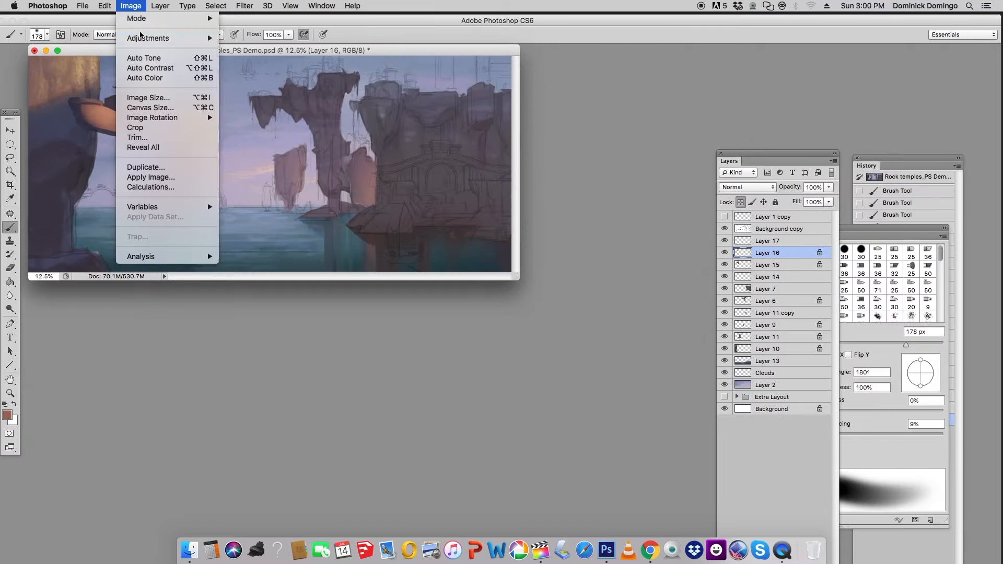
pyautogui.press('super+b')
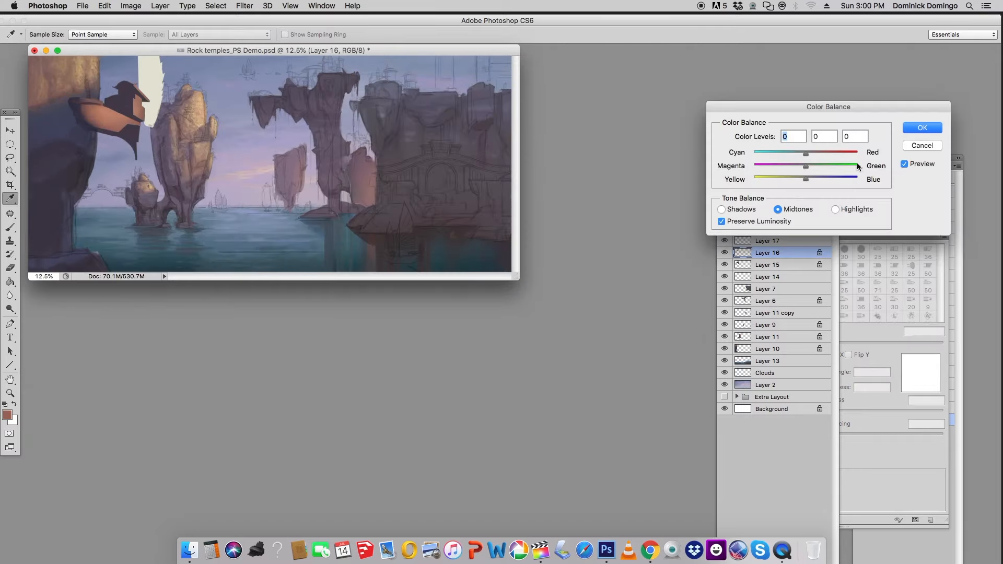
pyautogui.press('Return')
pyautogui.press('super+s')
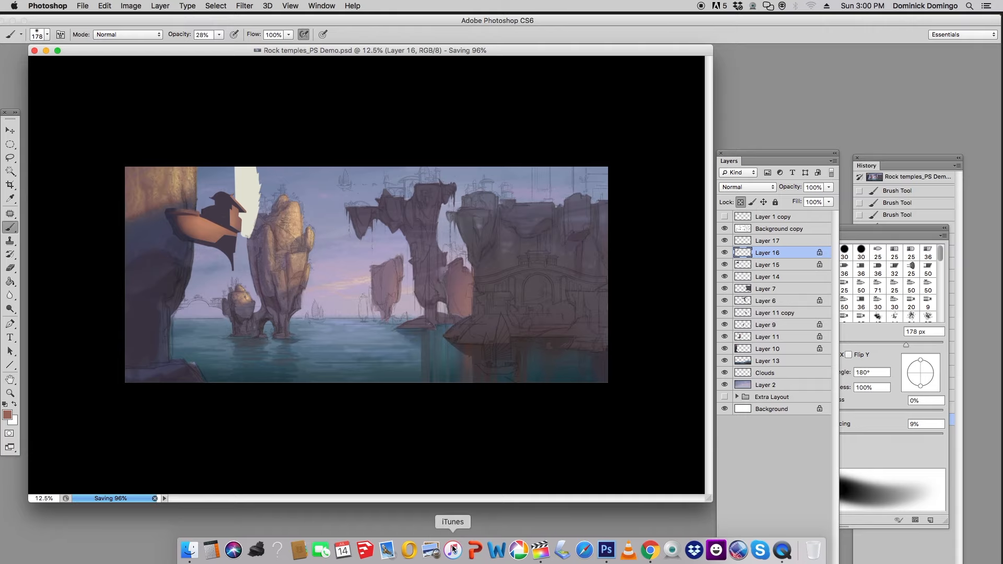
# Make Layer 15 active, enlarge the brush to 386 px and choose a muted purple foreground color
pyautogui.click(775, 265)
pyautogui.moveTo(906, 345); pyautogui.dragTo(924, 345)
pyautogui.click(8, 415)
pyautogui.click(761, 236)
pyautogui.click(909, 142)
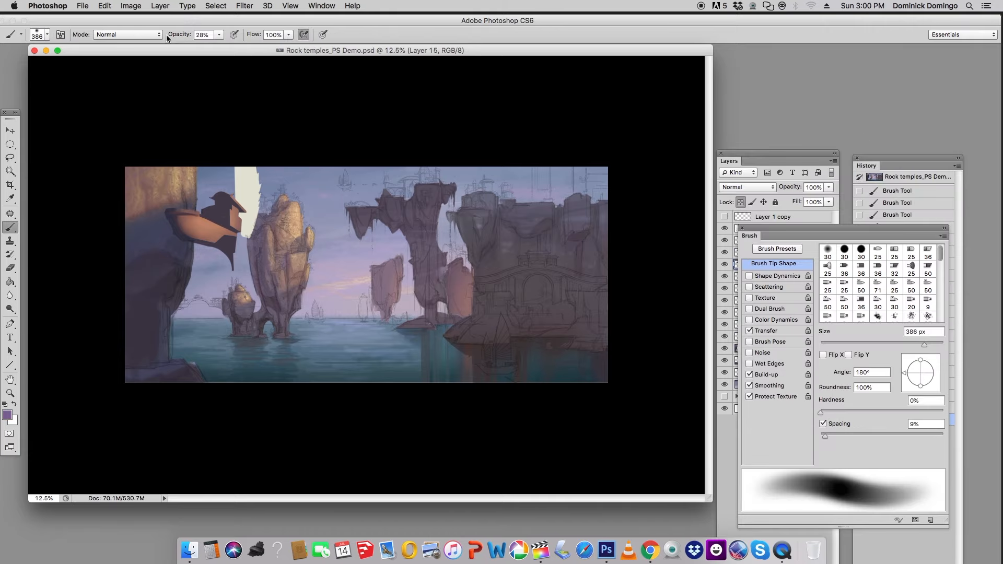
# Set the brush to Color mode at 55% opacity for tinting Layer 15
pyautogui.click(128, 35)
pyautogui.click(109, 110)
pyautogui.click(730, 161)
pyautogui.click(219, 35)
pyautogui.moveTo(219, 48); pyautogui.dragTo(235, 48)
pyautogui.click(10, 144)
pyautogui.click(10, 226)
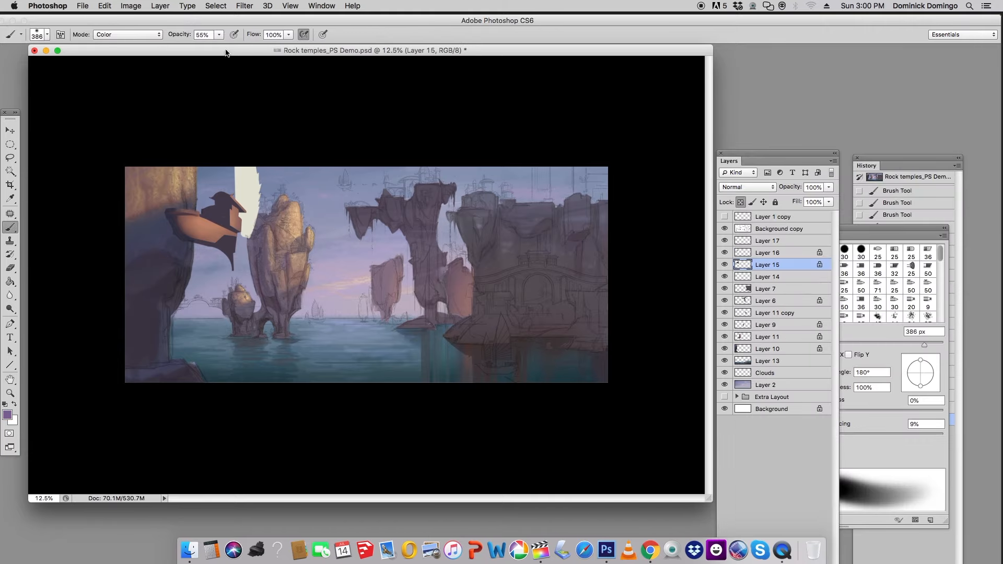
# Reduce the brush to 103 px at 25% opacity and choose a dark purple for tinting the ship's shadowed side
pyautogui.moveTo(924, 345); pyautogui.dragTo(883, 345)
pyautogui.click(7, 415)
pyautogui.click(664, 231)
pyautogui.click(908, 141)
pyautogui.keyDown('alt'); pyautogui.click(225, 213); pyautogui.keyUp('alt')
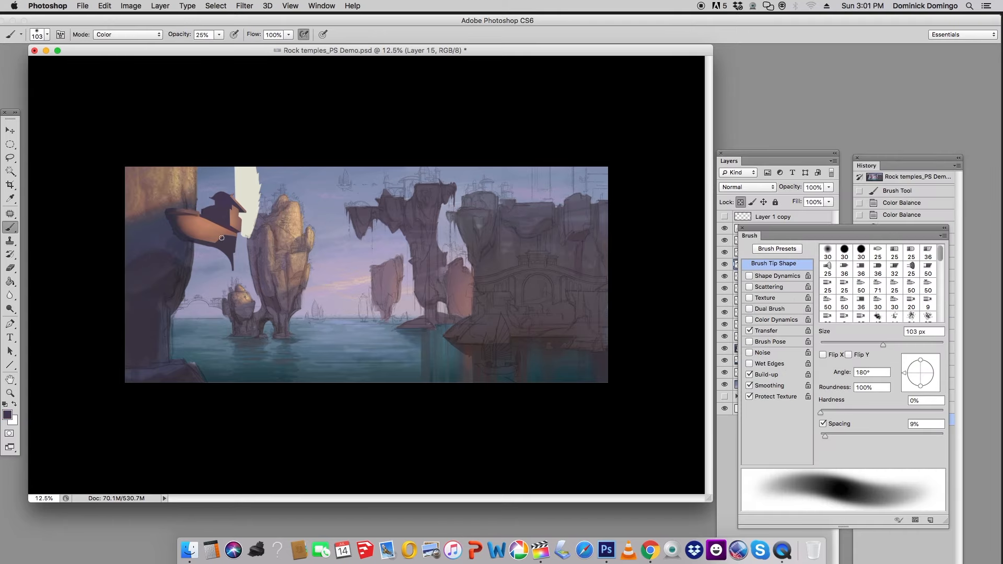
# Make Layer 16 active and choose a reddish-orange foreground color based on one sampled from the hull
pyautogui.click(749, 162)
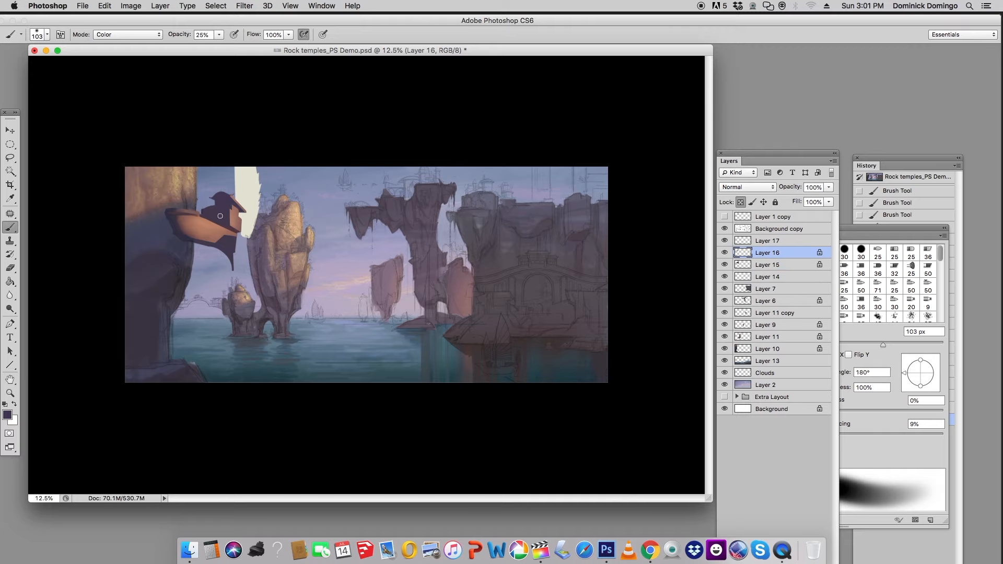
pyautogui.keyDown('alt'); pyautogui.click(215, 226); pyautogui.keyUp('alt')
pyautogui.click(7, 415)
pyautogui.click(809, 195)
pyautogui.click(909, 142)
# Compare the ship with Layer 16 and Layer 17 hidden and shown, and examine the hull up close
pyautogui.click(725, 253)
pyautogui.click(725, 252)
pyautogui.click(725, 242)
pyautogui.click(726, 242)
pyautogui.click(725, 253)
pyautogui.click(726, 253)
pyautogui.press('z')
pyautogui.click(208, 208)
pyautogui.click(725, 253)
pyautogui.click(724, 253)
# Erase along the hull's upper rail on Layer 16 and repaint it with a soft 75 px brush in Normal mode
pyautogui.press('e')
pyautogui.moveTo(281, 231); pyautogui.dragTo(296, 234)
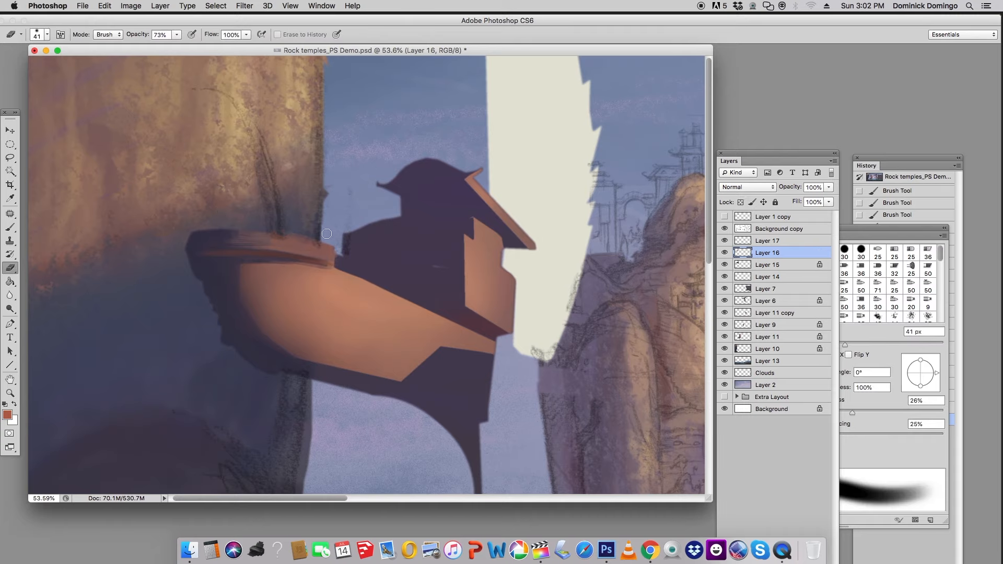
pyautogui.click(11, 228)
pyautogui.click(128, 34)
pyautogui.click(124, 14)
pyautogui.moveTo(874, 345); pyautogui.dragTo(866, 345)
pyautogui.moveTo(313, 242); pyautogui.dragTo(248, 244)
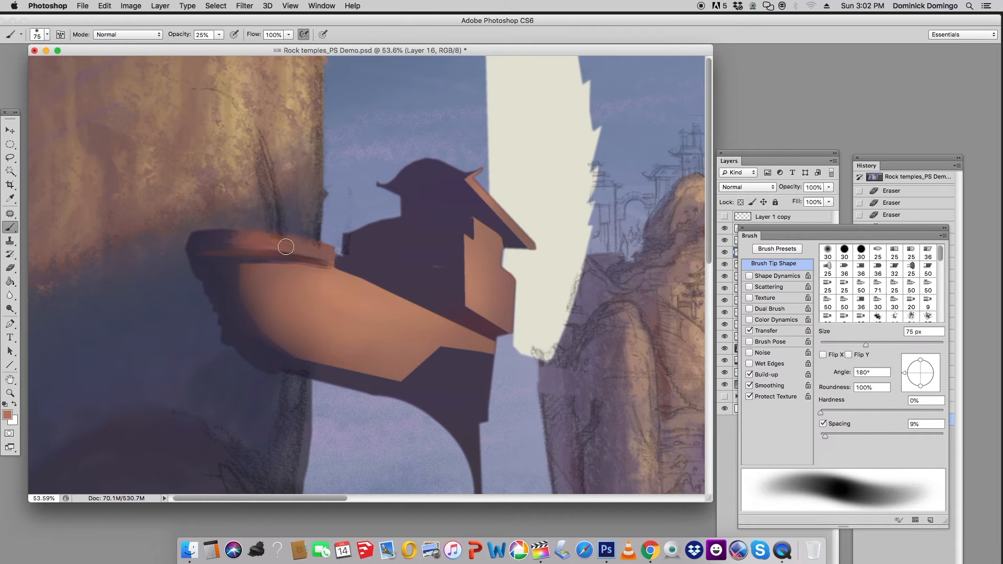
# Lock Layer 16's transparent pixels and brush warm orange light along the hull's upper rail
pyautogui.moveTo(904, 158); pyautogui.dragTo(902, 158)
pyautogui.click(896, 370)
pyautogui.click(740, 202)
pyautogui.moveTo(266, 234); pyautogui.dragTo(331, 255)
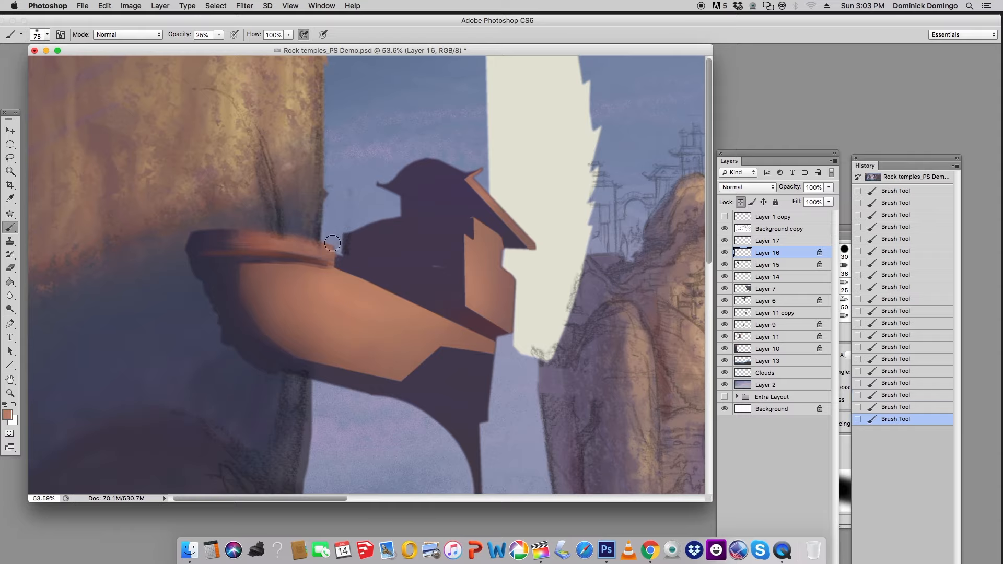
# Set the Lasso feather to 133 px and select the areas above and below the ship
pyautogui.press('super+minus')
pyautogui.press('super+minus')
pyautogui.press('super+minus')
pyautogui.press('super+minus')
pyautogui.press('super+minus')
pyautogui.moveTo(519, 276); pyautogui.dragTo(716, 484)
pyautogui.press('super+minus')
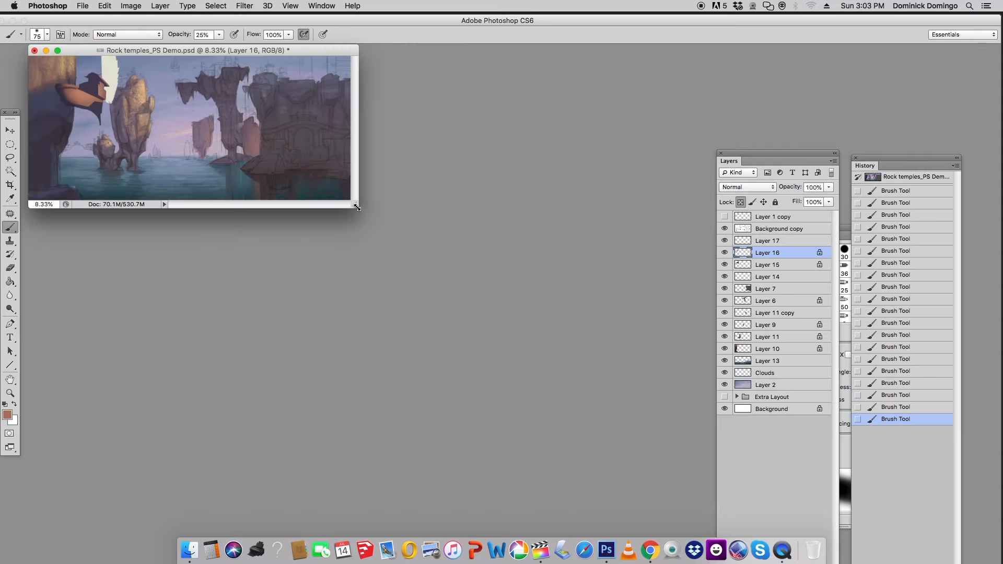
pyautogui.moveTo(358, 208); pyautogui.dragTo(611, 444)
pyautogui.click(10, 158)
pyautogui.click(122, 35)
pyautogui.moveTo(274, 233); pyautogui.dragTo(223, 230)
pyautogui.doubleClick(122, 35)
pyautogui.write('133')
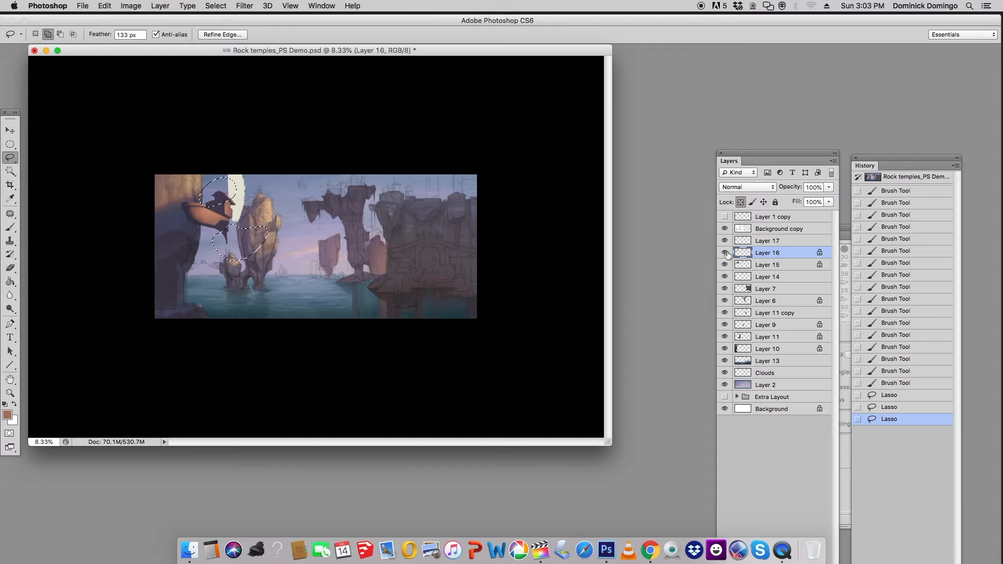
pyautogui.click(134, 7)
pyautogui.click(269, 38)
pyautogui.click(814, 307)
pyautogui.click(950, 267)
# Make Layer 15 active and raise the selected area's brightness slightly with Brightness/Contrast
pyautogui.click(767, 265)
pyautogui.click(131, 6)
pyautogui.click(269, 38)
pyautogui.moveTo(863, 258); pyautogui.dragTo(874, 259)
pyautogui.press('Return')
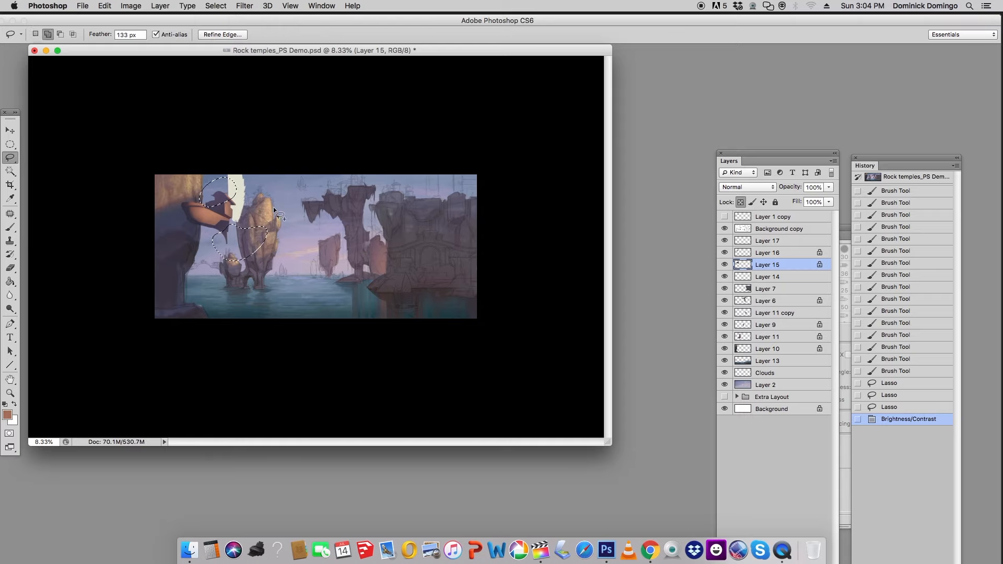
# Adjust the lasso selection, move it over the ship and apply Brightness/Contrast to that area of Layer 15
pyautogui.moveTo(277, 208); pyautogui.dragTo(273, 215)
pyautogui.press('m')
pyautogui.moveTo(223, 189); pyautogui.dragTo(224, 181)
pyautogui.click(131, 7)
pyautogui.click(281, 32)
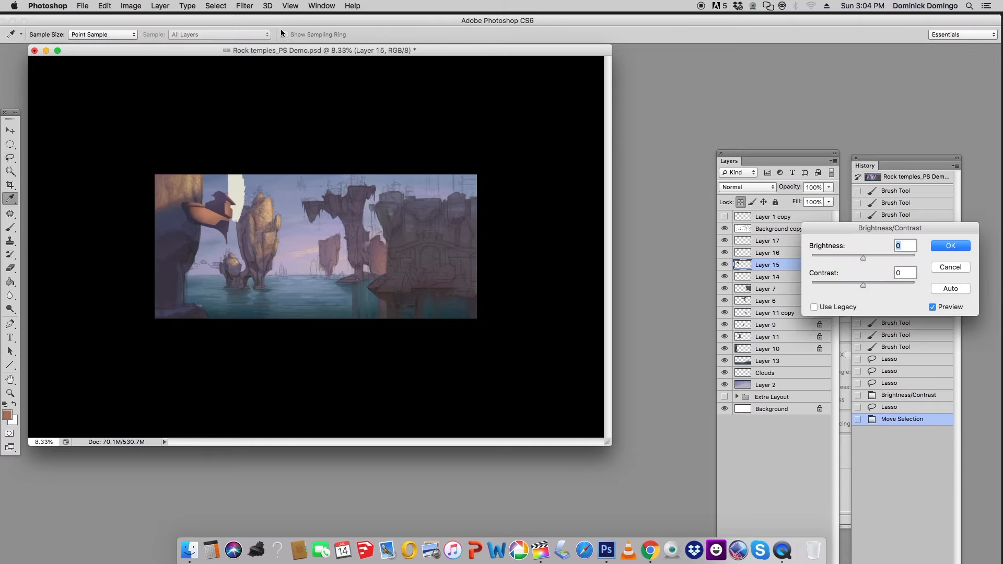
pyautogui.press('Return')
# Shift the selected midtones of Layer 15 to -9 toward cyan with Color Balance and save the document
pyautogui.click(131, 6)
pyautogui.click(280, 94)
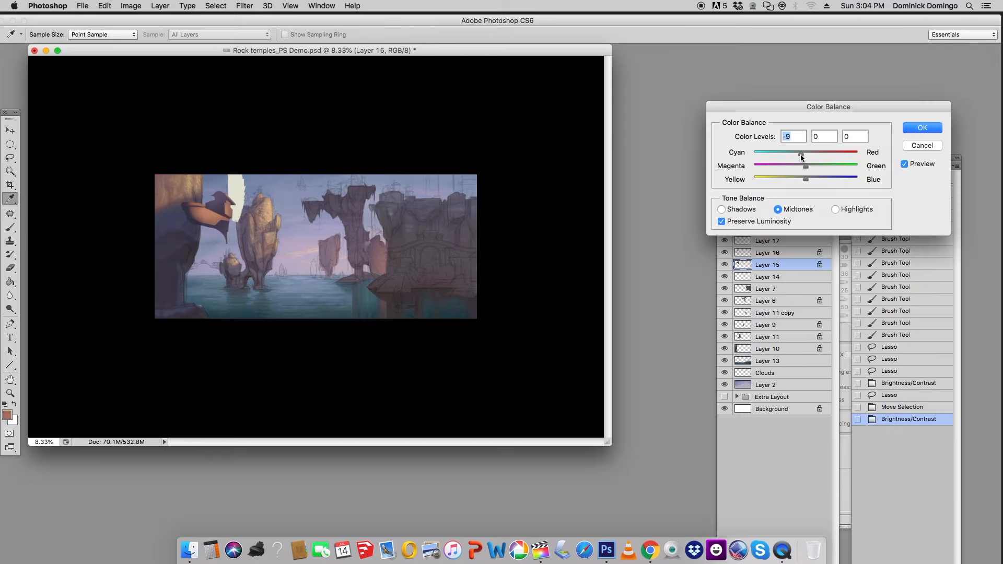
pyautogui.press('Return')
pyautogui.press('super+s')
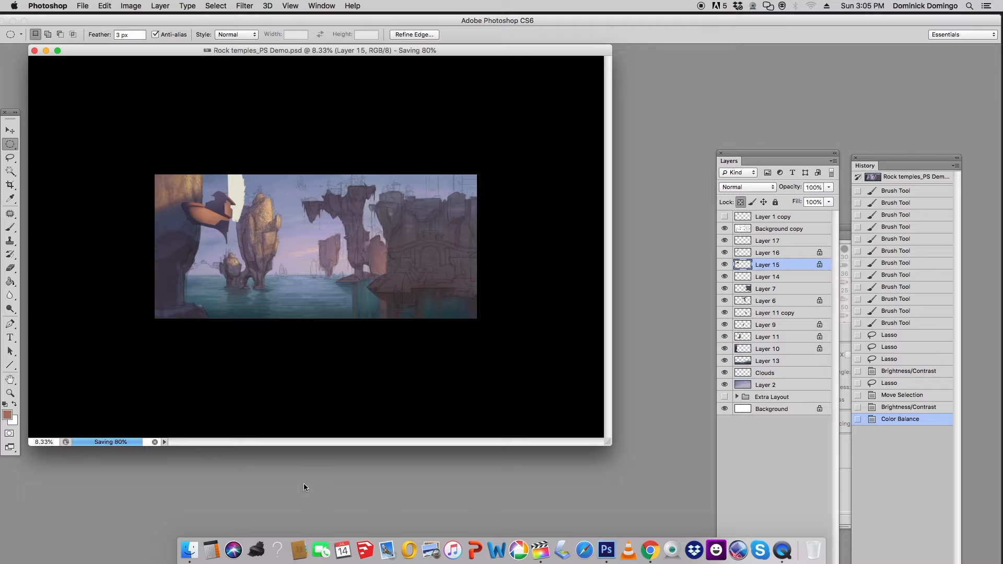
# Group Layer 16 and Layer 15 and name the group "Main Flying Boat"
pyautogui.click(724, 241)
pyautogui.click(724, 253)
pyautogui.click(778, 253)
pyautogui.keyDown('shift'); pyautogui.click(778, 265); pyautogui.keyUp('shift')
pyautogui.press('super+g')
pyautogui.doubleClick(777, 256)
pyautogui.write('Main Flying Boat')
pyautogui.press('Return')
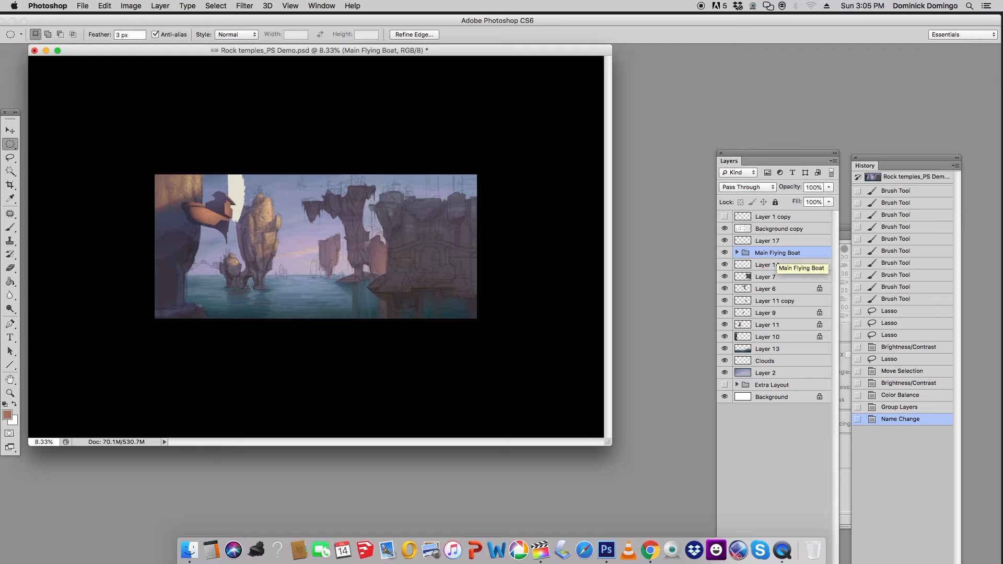
# Move Layer 14 into the Main Flying Boat group, expand the group and make Layer 14 active
pyautogui.moveTo(767, 265); pyautogui.dragTo(777, 253)
pyautogui.click(738, 253)
pyautogui.click(775, 289)
# Set up a soft round brush with Texture enabled and a size of 395 px
pyautogui.press('b')
pyautogui.click(46, 35)
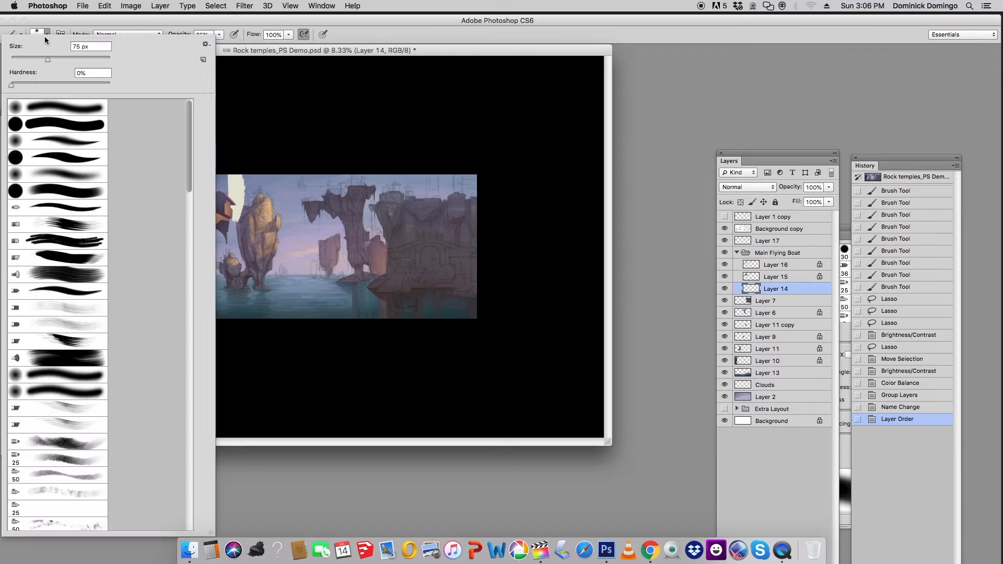
pyautogui.click(740, 203)
pyautogui.click(46, 35)
pyautogui.click(845, 230)
pyautogui.click(737, 296)
pyautogui.click(744, 261)
pyautogui.moveTo(836, 342); pyautogui.dragTo(895, 342)
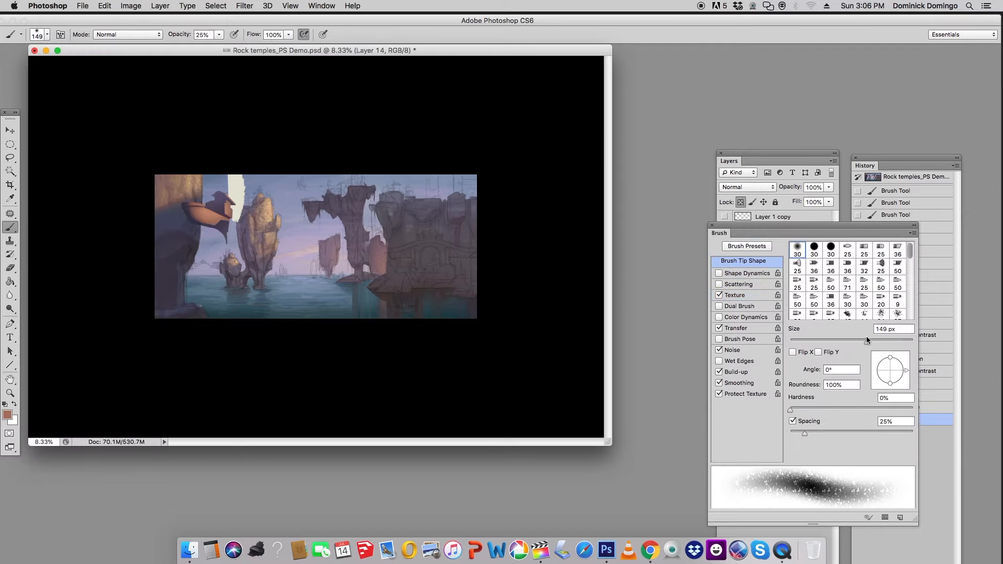
pyautogui.click(736, 295)
pyautogui.click(742, 262)
# Sample the sail's cream color, turn it into a darker pinkish beige and set the brush opacity to 67%
pyautogui.keyDown('alt'); pyautogui.click(235, 196); pyautogui.keyUp('alt')
pyautogui.click(7, 415)
pyautogui.click(671, 162)
pyautogui.moveTo(809, 274); pyautogui.dragTo(809, 263)
pyautogui.click(827, 254)
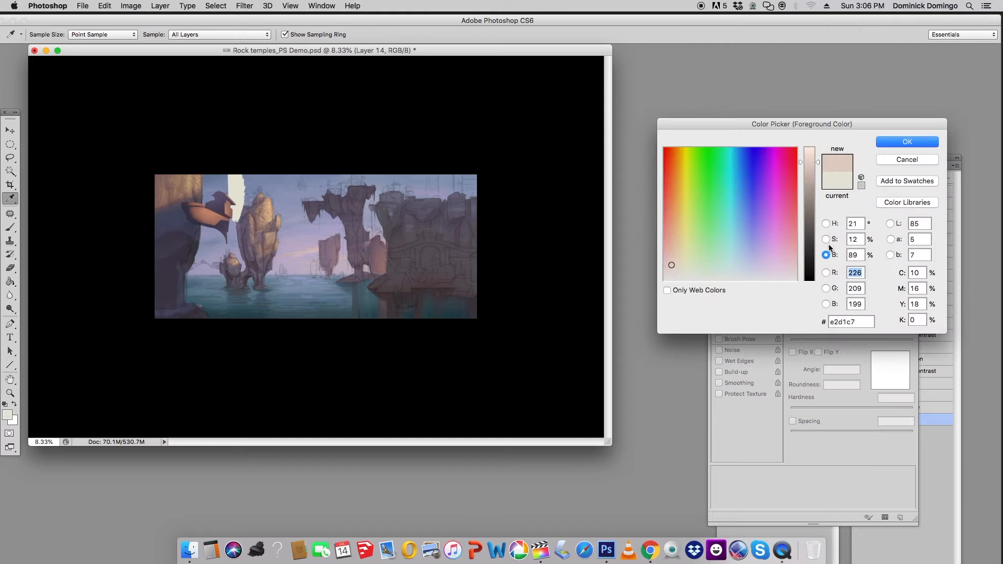
pyautogui.moveTo(809, 165); pyautogui.dragTo(809, 179)
pyautogui.click(907, 142)
pyautogui.moveTo(219, 34); pyautogui.dragTo(243, 45)
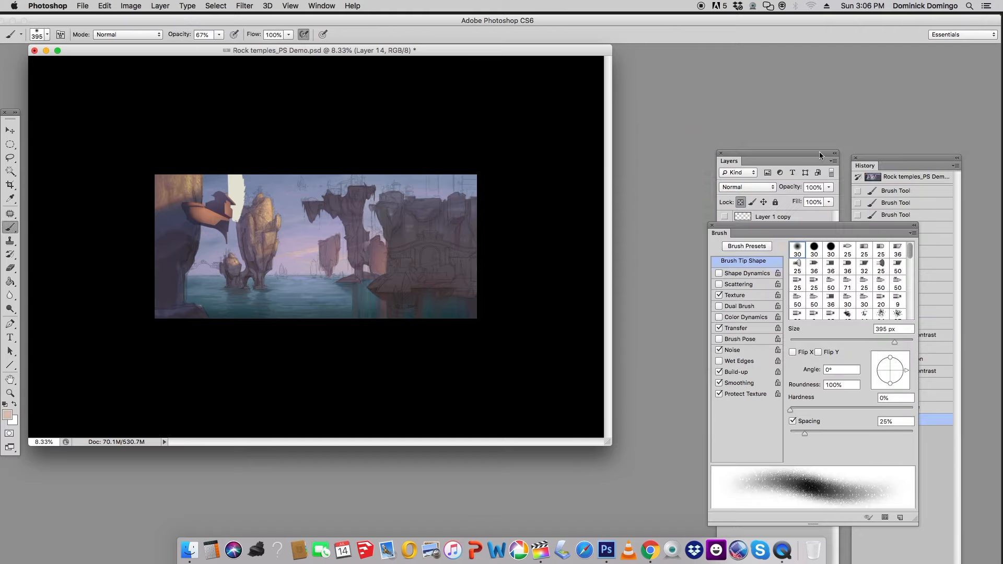
# Step back through the sail strokes in the history, deselect, and brush the shading onto the sail again
pyautogui.click(819, 152)
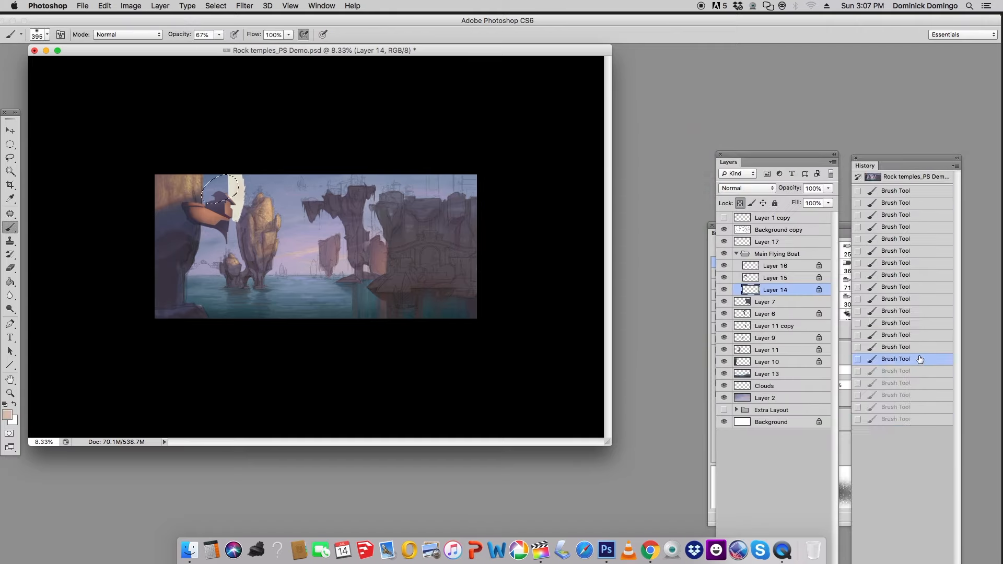
pyautogui.moveTo(920, 360); pyautogui.dragTo(896, 190)
pyautogui.press('m')
pyautogui.click(280, 207)
pyautogui.press('b')
pyautogui.moveTo(234, 180); pyautogui.dragTo(241, 209)
# Choose a muted grayish pink as the foreground color for the sail's shading
pyautogui.click(8, 415)
pyautogui.click(777, 221)
pyautogui.click(826, 255)
pyautogui.moveTo(819, 226); pyautogui.dragTo(823, 192)
pyautogui.click(768, 266)
pyautogui.click(758, 267)
pyautogui.press('Return')
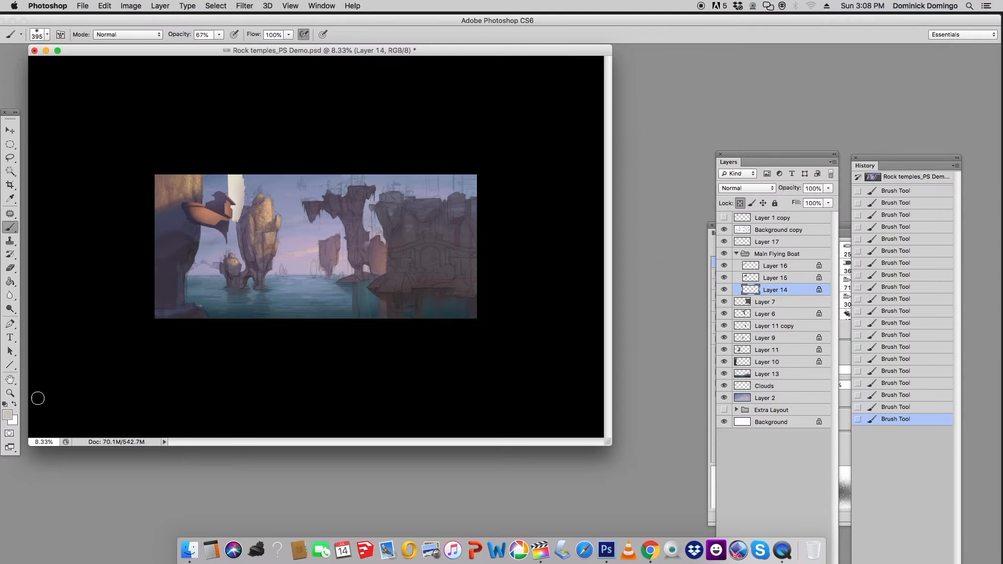
# Sample the sail's lower part and shift the foreground color to a light grayish lavender
pyautogui.keyDown('alt'); pyautogui.click(241, 209); pyautogui.keyUp('alt')
pyautogui.click(7, 415)
pyautogui.click(759, 173)
pyautogui.moveTo(818, 269)
pyautogui.mouseDown()
pyautogui.moveTo(816, 250)
pyautogui.moveTo(824, 265)
pyautogui.mouseUp()
pyautogui.click(750, 197)
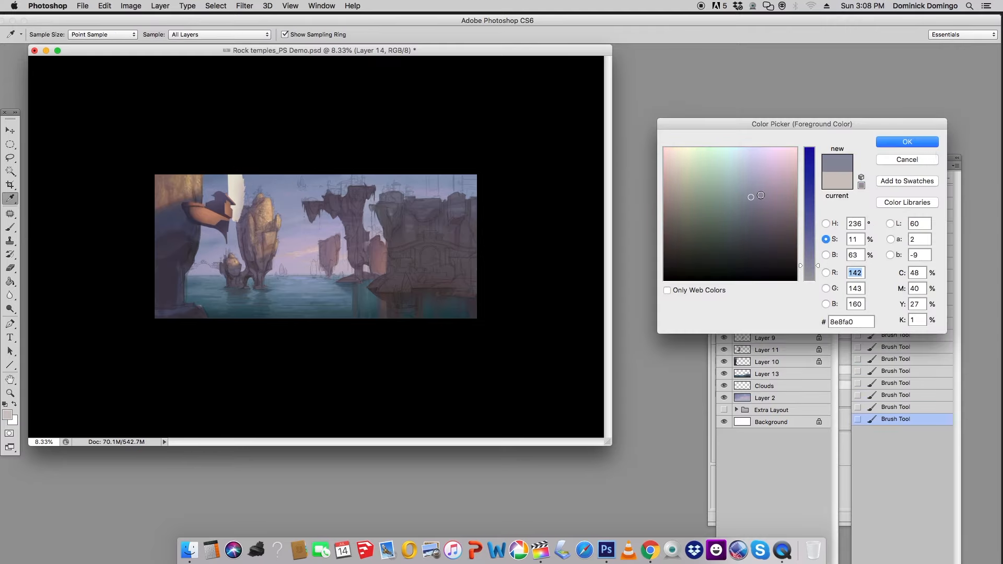
pyautogui.click(826, 255)
pyautogui.moveTo(818, 197); pyautogui.dragTo(818, 176)
pyautogui.click(826, 239)
pyautogui.press('Return')
# Hide the Background copy line art and darken Layer 9 to brightness -28 with Brightness/Contrast
pyautogui.press('super+equal')
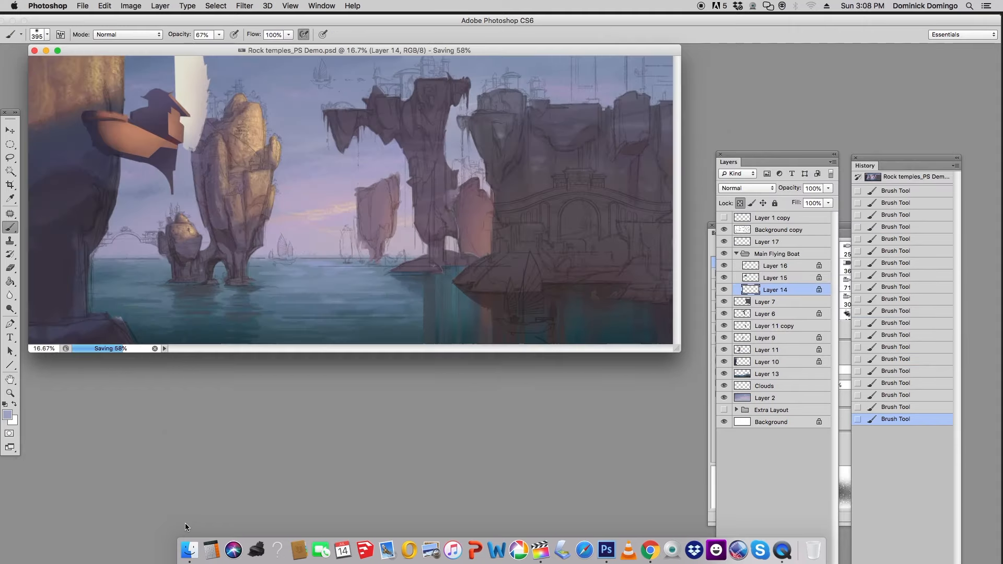
pyautogui.press('super+minus')
pyautogui.click(723, 230)
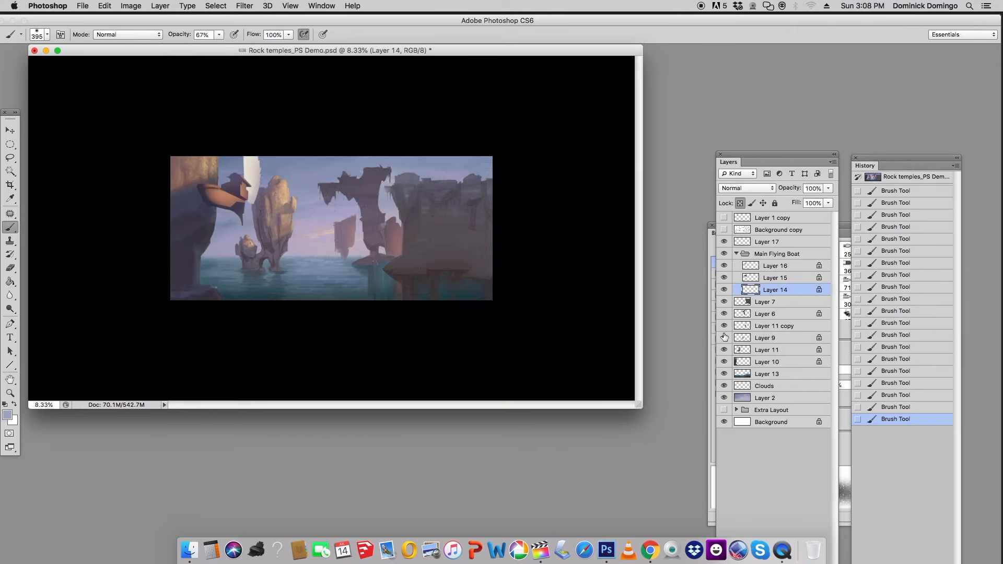
pyautogui.click(771, 340)
pyautogui.click(131, 6)
pyautogui.click(355, 38)
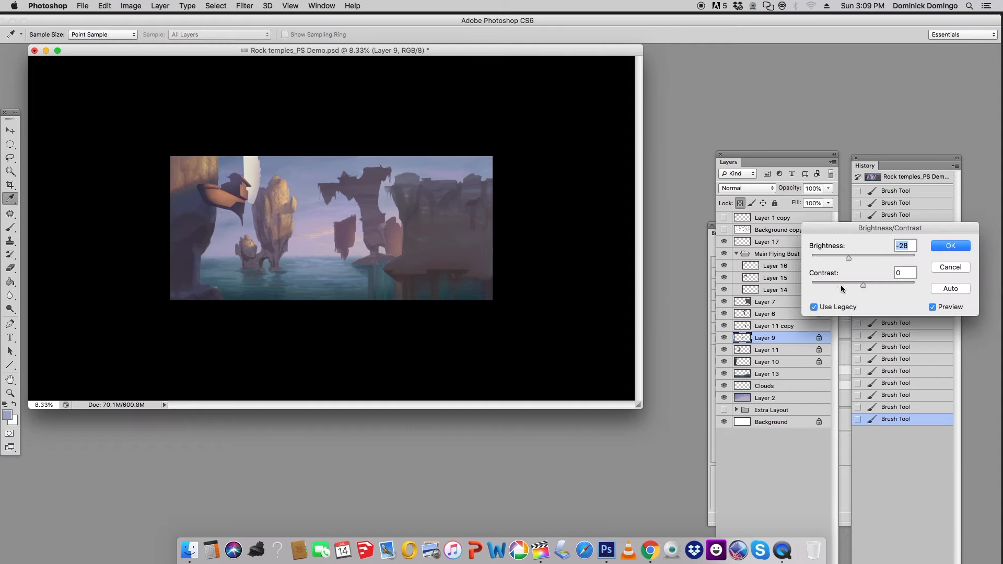
pyautogui.press('Return')
# Shift Layer 9 toward red with Color Balance and show the Background copy line art again
pyautogui.click(131, 6)
pyautogui.moveTo(145, 37)
pyautogui.click(256, 103)
pyautogui.moveTo(806, 154); pyautogui.dragTo(826, 154)
pyautogui.moveTo(806, 179)
pyautogui.mouseDown()
pyautogui.moveTo(815, 179)
pyautogui.moveTo(804, 166)
pyautogui.mouseUp()
pyautogui.press('Return')
pyautogui.click(724, 229)
# Set the Lasso feather to 2 px and select the excess paint along the small floating rock's top edge
pyautogui.moveTo(348, 230); pyautogui.dragTo(418, 233)
pyautogui.press('l')
pyautogui.click(121, 35)
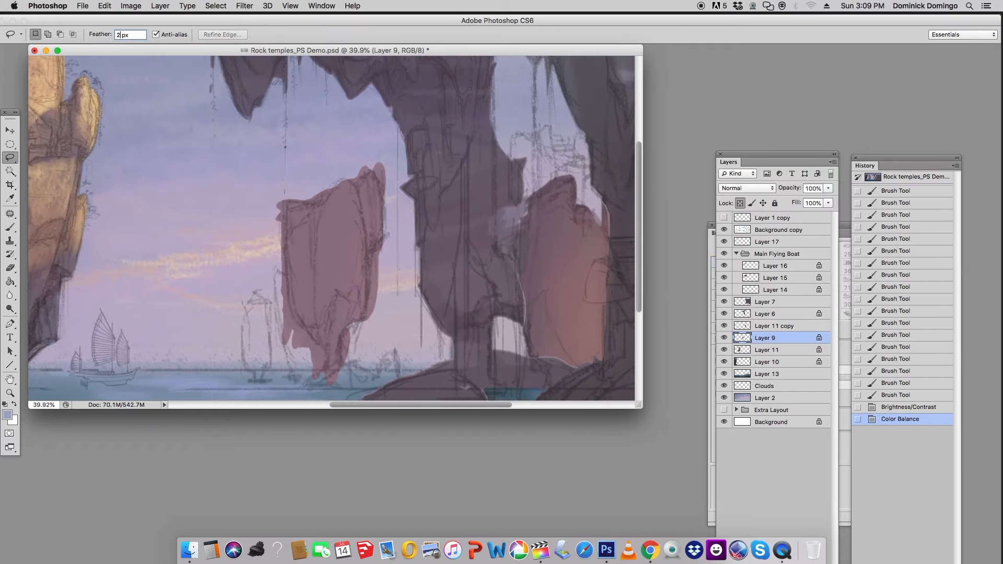
pyautogui.moveTo(322, 194)
pyautogui.mouseDown()
pyautogui.moveTo(316, 170)
pyautogui.moveTo(334, 182)
pyautogui.moveTo(302, 201)
pyautogui.moveTo(344, 178)
pyautogui.mouseUp()
pyautogui.press('super+z')
pyautogui.moveTo(372, 171)
pyautogui.mouseDown()
pyautogui.moveTo(385, 201)
pyautogui.moveTo(376, 159)
pyautogui.mouseUp()
pyautogui.moveTo(387, 213); pyautogui.dragTo(394, 190)
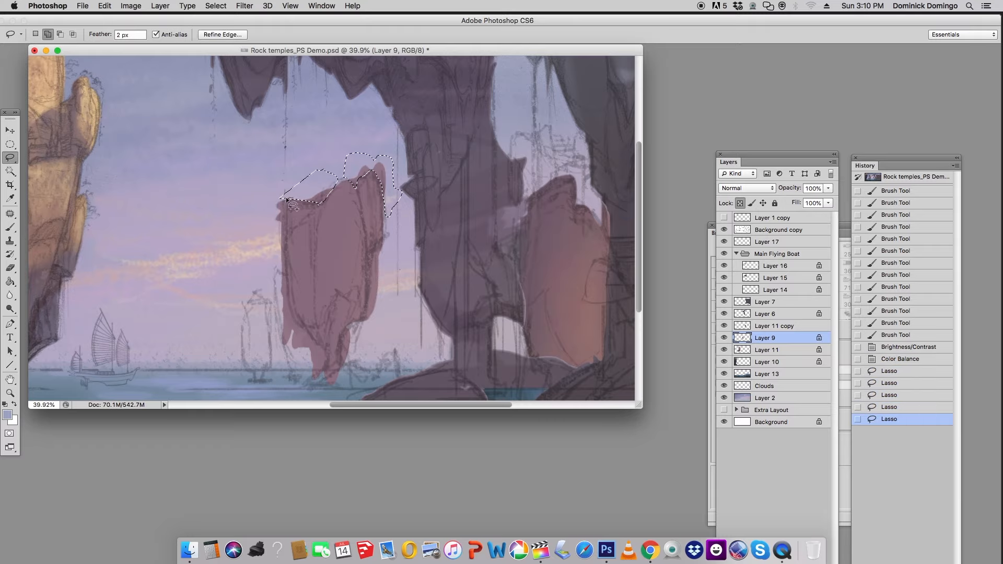
# Add the excess paint along the floating rock's sides and lower edge to the selection and clear it from Layer 9
pyautogui.moveTo(286, 200); pyautogui.dragTo(289, 190)
pyautogui.moveTo(284, 209); pyautogui.dragTo(257, 179)
pyautogui.moveTo(283, 238); pyautogui.dragTo(256, 229)
pyautogui.moveTo(283, 301)
pyautogui.mouseDown()
pyautogui.moveTo(283, 255)
pyautogui.moveTo(285, 285)
pyautogui.mouseUp()
pyautogui.moveTo(285, 285)
pyautogui.mouseDown()
pyautogui.moveTo(284, 310)
pyautogui.moveTo(276, 303)
pyautogui.mouseUp()
pyautogui.moveTo(287, 309); pyautogui.dragTo(261, 290)
pyautogui.moveTo(288, 309); pyautogui.dragTo(301, 324)
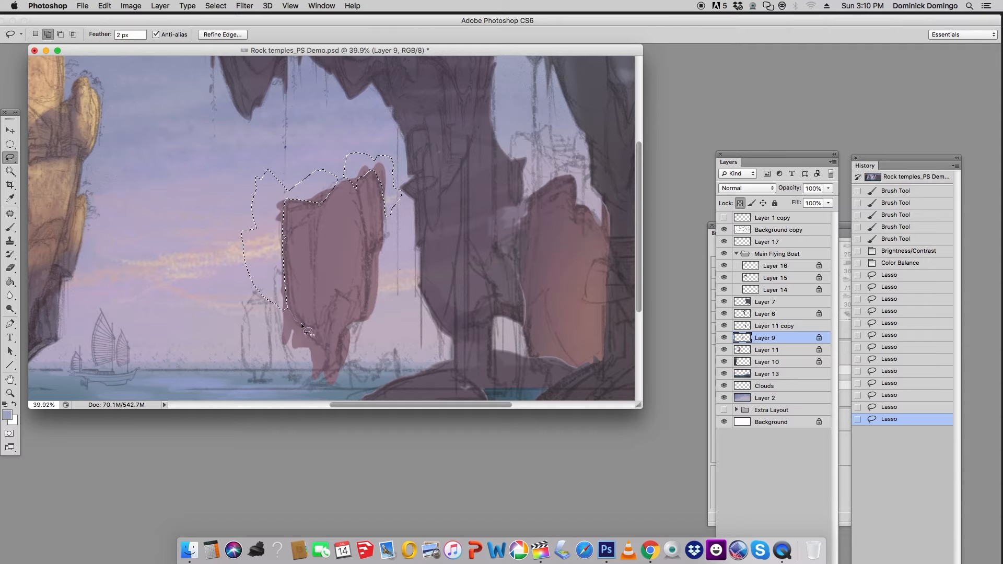
pyautogui.moveTo(372, 254)
pyautogui.mouseDown()
pyautogui.moveTo(382, 241)
pyautogui.moveTo(371, 277)
pyautogui.moveTo(384, 312)
pyautogui.moveTo(365, 319)
pyautogui.mouseUp()
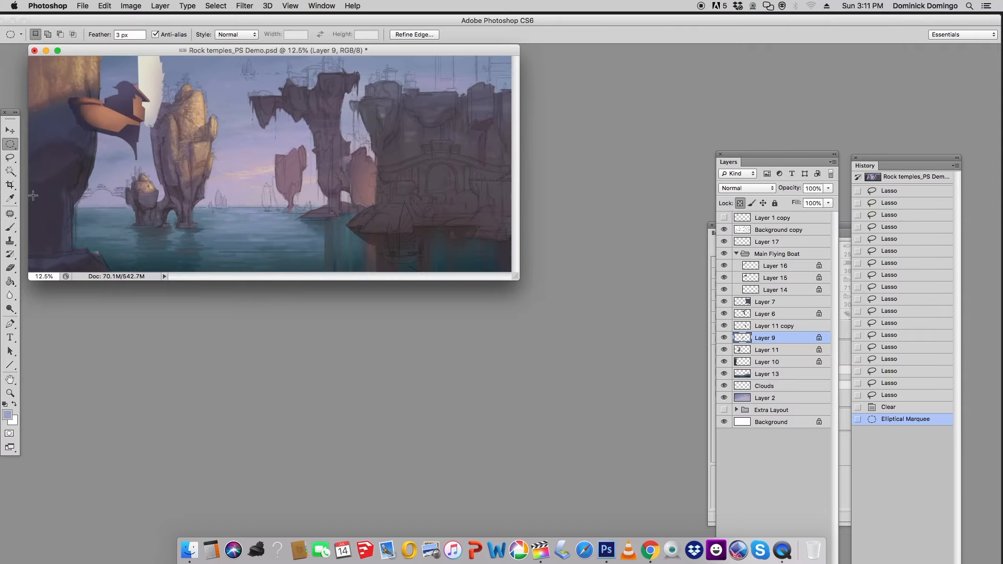
# Deselect and adjust Layer 9 with Hue/Saturation, setting saturation to +16 and fine-tuning the lightness
pyautogui.hotkey('ctrl', 'u')
pyautogui.click(580, 189)
pyautogui.moveTo(246, 160); pyautogui.dragTo(284, 188)
pyautogui.hotkey('ctrl', 'd')
pyautogui.hotkey('ctrl', 'u')
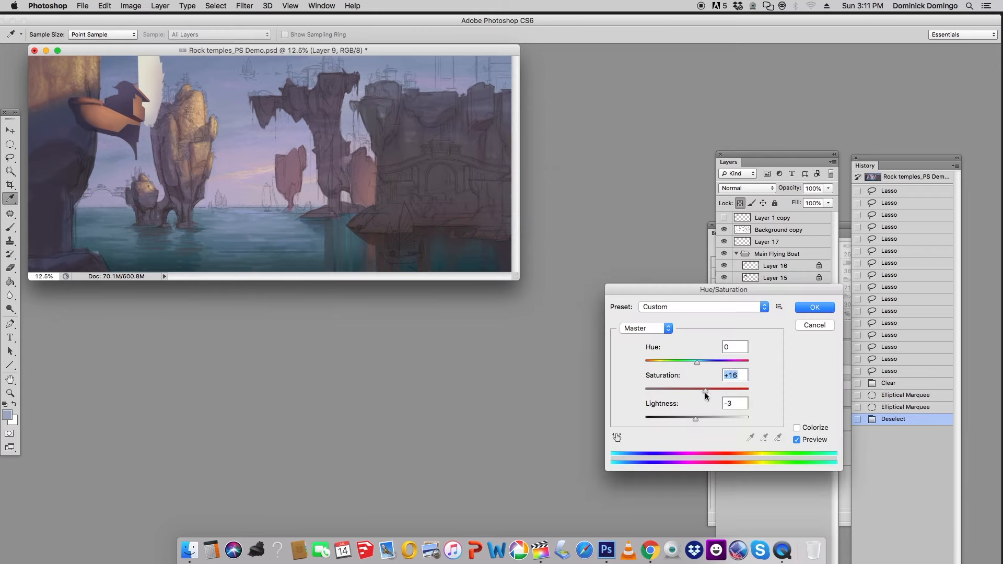
pyautogui.moveTo(696, 419); pyautogui.dragTo(699, 419)
pyautogui.click(813, 308)
# Shift Layer 9's hue slightly with another Hue/Saturation adjustment
pyautogui.click(130, 5)
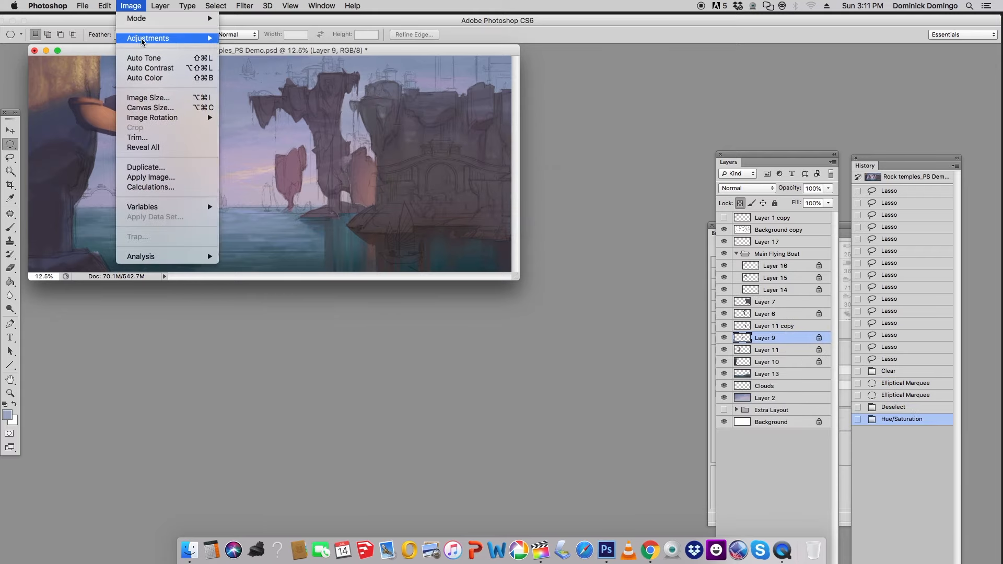
pyautogui.moveTo(167, 37)
pyautogui.click(248, 93)
pyautogui.moveTo(697, 363); pyautogui.dragTo(700, 363)
pyautogui.press('Return')
# Set the brush to 300 px in Color Dodge mode and choose a medium brown foreground color
pyautogui.press('b')
pyautogui.click(39, 34)
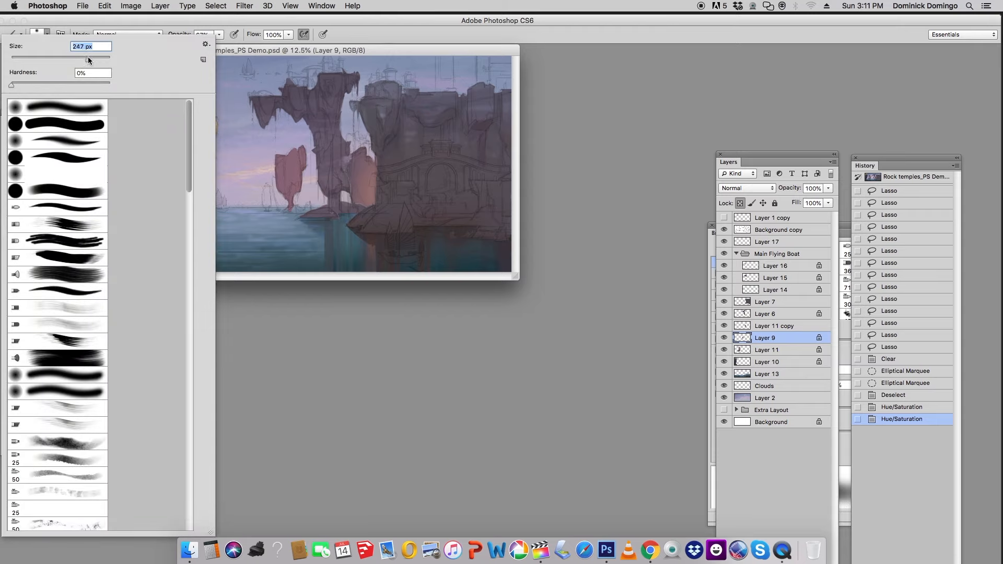
pyautogui.click(128, 35)
pyautogui.click(116, 141)
pyautogui.click(7, 415)
pyautogui.click(674, 201)
pyautogui.moveTo(818, 234); pyautogui.dragTo(818, 222)
pyautogui.click(907, 141)
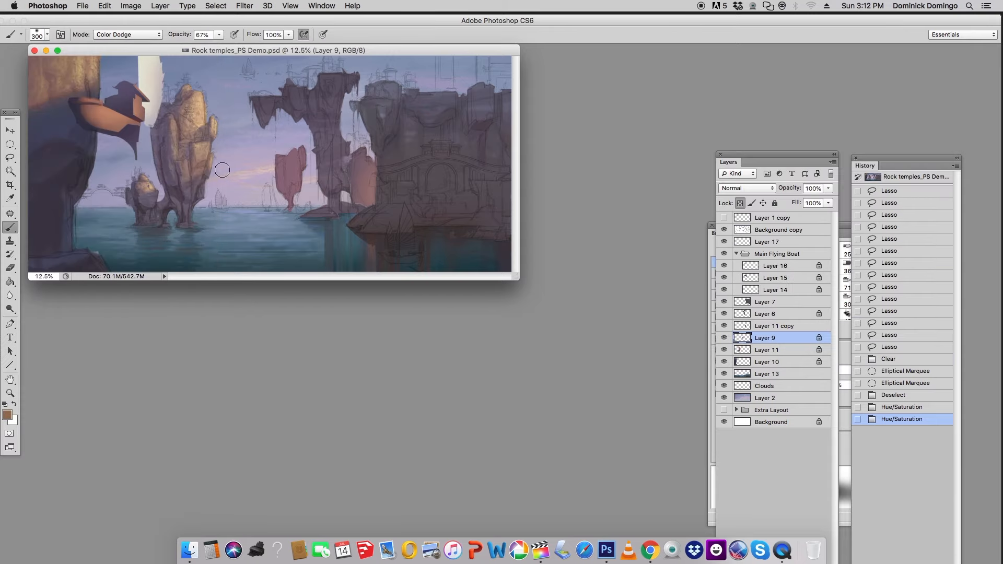
# Try Color Dodge highlights in two brown tones on the floating rock's right side, reverting each attempt
pyautogui.moveTo(299, 154); pyautogui.dragTo(297, 188)
pyautogui.moveTo(304, 149); pyautogui.dragTo(301, 187)
pyautogui.click(902, 383)
pyautogui.click(7, 415)
pyautogui.click(682, 201)
pyautogui.moveTo(818, 221); pyautogui.dragTo(818, 228)
pyautogui.click(907, 141)
pyautogui.moveTo(299, 153); pyautogui.dragTo(295, 193)
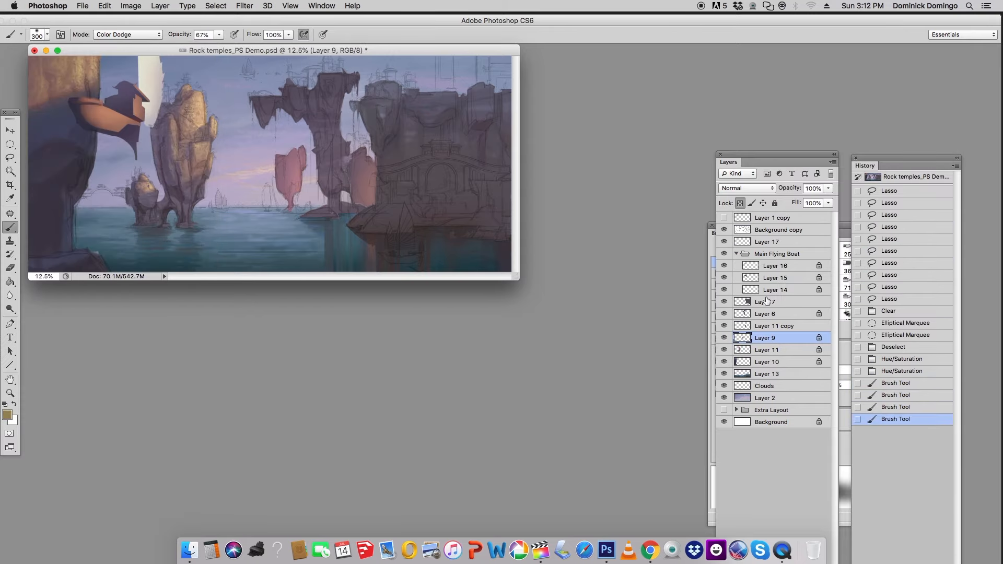
pyautogui.click(902, 371)
# Choose a more olive brown and brush Color Dodge highlights down the floating rock's right side, undoing the last stroke
pyautogui.click(7, 415)
pyautogui.moveTo(818, 229); pyautogui.dragTo(818, 216)
pyautogui.click(826, 255)
pyautogui.moveTo(817, 201); pyautogui.dragTo(817, 210)
pyautogui.click(907, 141)
pyautogui.moveTo(300, 152); pyautogui.dragTo(297, 188)
pyautogui.moveTo(302, 155)
pyautogui.mouseDown()
pyautogui.moveTo(297, 194)
pyautogui.moveTo(297, 186)
pyautogui.mouseUp()
pyautogui.moveTo(302, 156); pyautogui.dragTo(298, 188)
pyautogui.moveTo(301, 159); pyautogui.dragTo(296, 190)
pyautogui.press('super+z')
# Switch the brush to Color mode, choose a brown based on a sampled tone and tint the floating rock's right edge
pyautogui.click(128, 34)
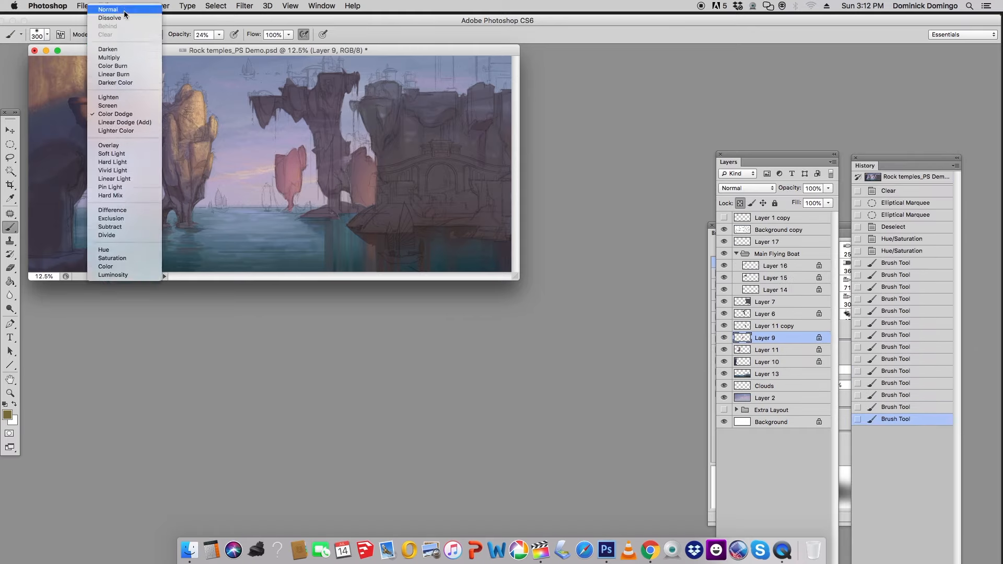
pyautogui.click(135, 288)
pyautogui.keyDown('alt'); pyautogui.click(319, 155); pyautogui.keyUp('alt')
pyautogui.click(7, 417)
pyautogui.click(818, 261)
pyautogui.click(907, 142)
pyautogui.moveTo(301, 155); pyautogui.dragTo(308, 170)
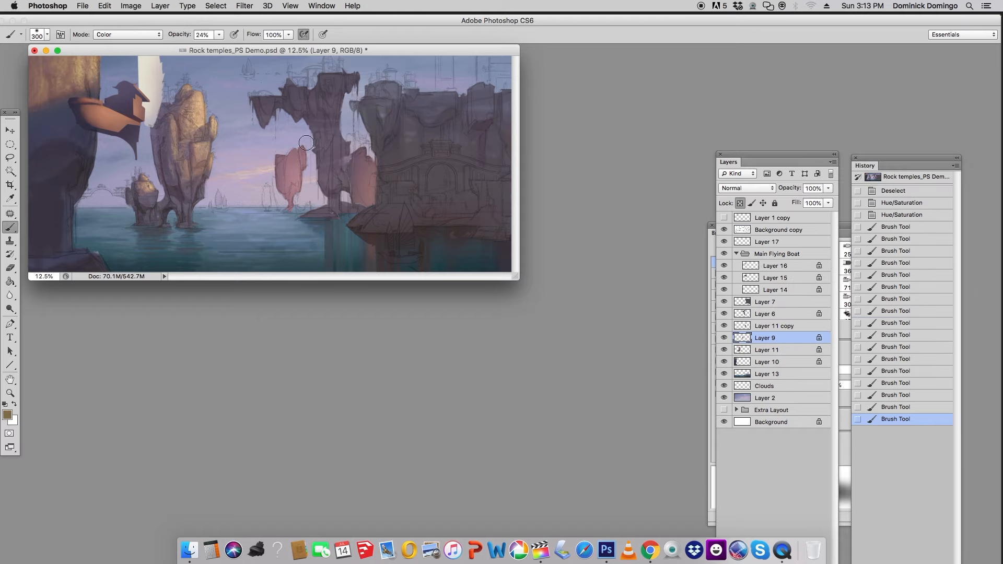
# Lower Layer 9's brightness slightly with Brightness/Contrast
pyautogui.click(131, 6)
pyautogui.moveTo(148, 40)
pyautogui.moveTo(863, 259)
pyautogui.mouseDown()
pyautogui.moveTo(841, 260)
pyautogui.moveTo(858, 261)
pyautogui.mouseUp()
pyautogui.click(939, 250)
# Warm Layer 9 toward orange with Color Balance
pyautogui.click(130, 5)
pyautogui.moveTo(144, 35)
pyautogui.click(256, 101)
pyautogui.moveTo(806, 180); pyautogui.dragTo(808, 159)
pyautogui.click(922, 128)
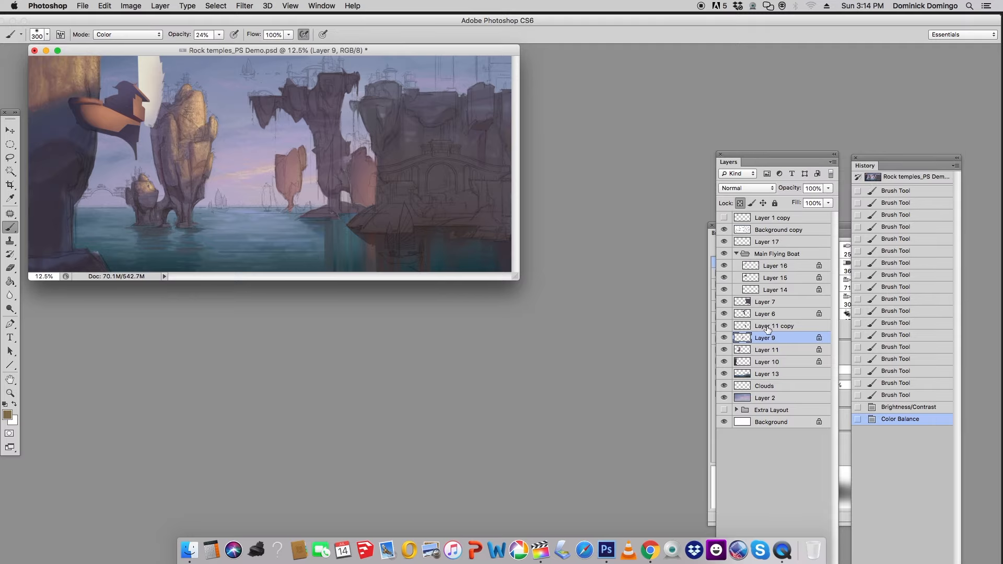
# Move Layer 11 copy above Layer 6 in the layer stack and save the document
pyautogui.moveTo(766, 327); pyautogui.dragTo(766, 311)
pyautogui.press('super+s')
# Enlarge the document window around the reduced painting and hide the Background copy line art
pyautogui.press('super+minus')
pyautogui.press('super+minus')
pyautogui.moveTo(277, 170); pyautogui.dragTo(703, 448)
pyautogui.click(723, 230)
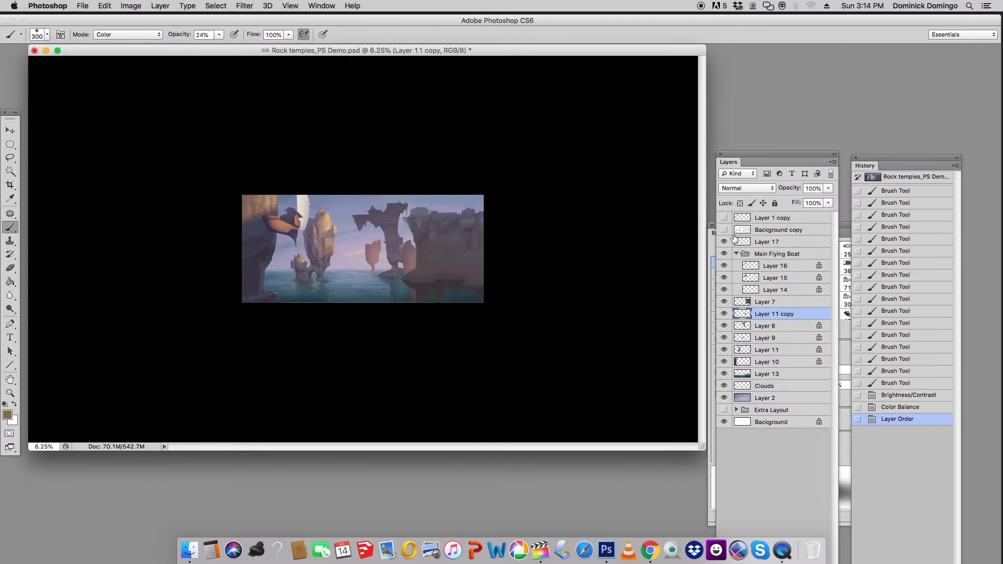